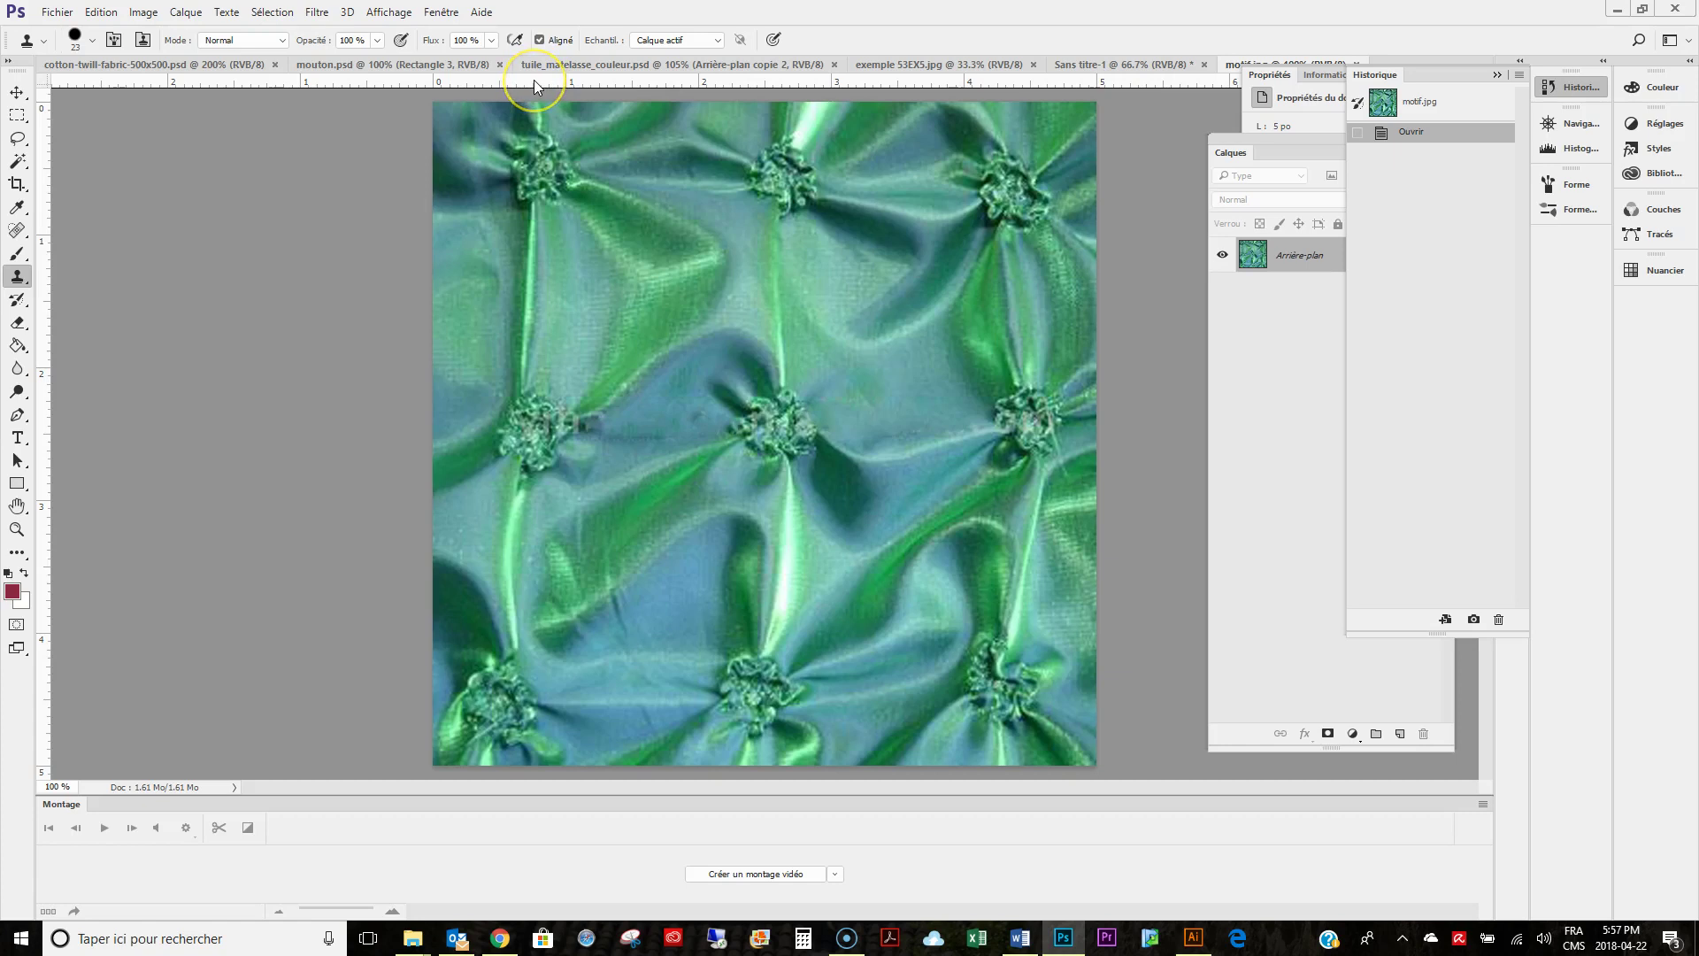
Drag three horizontal guides onto the top, bottom and middle pucker rows, and two vertical guides onto the left and right columns.
left_click_drag(538, 80, 559, 164)
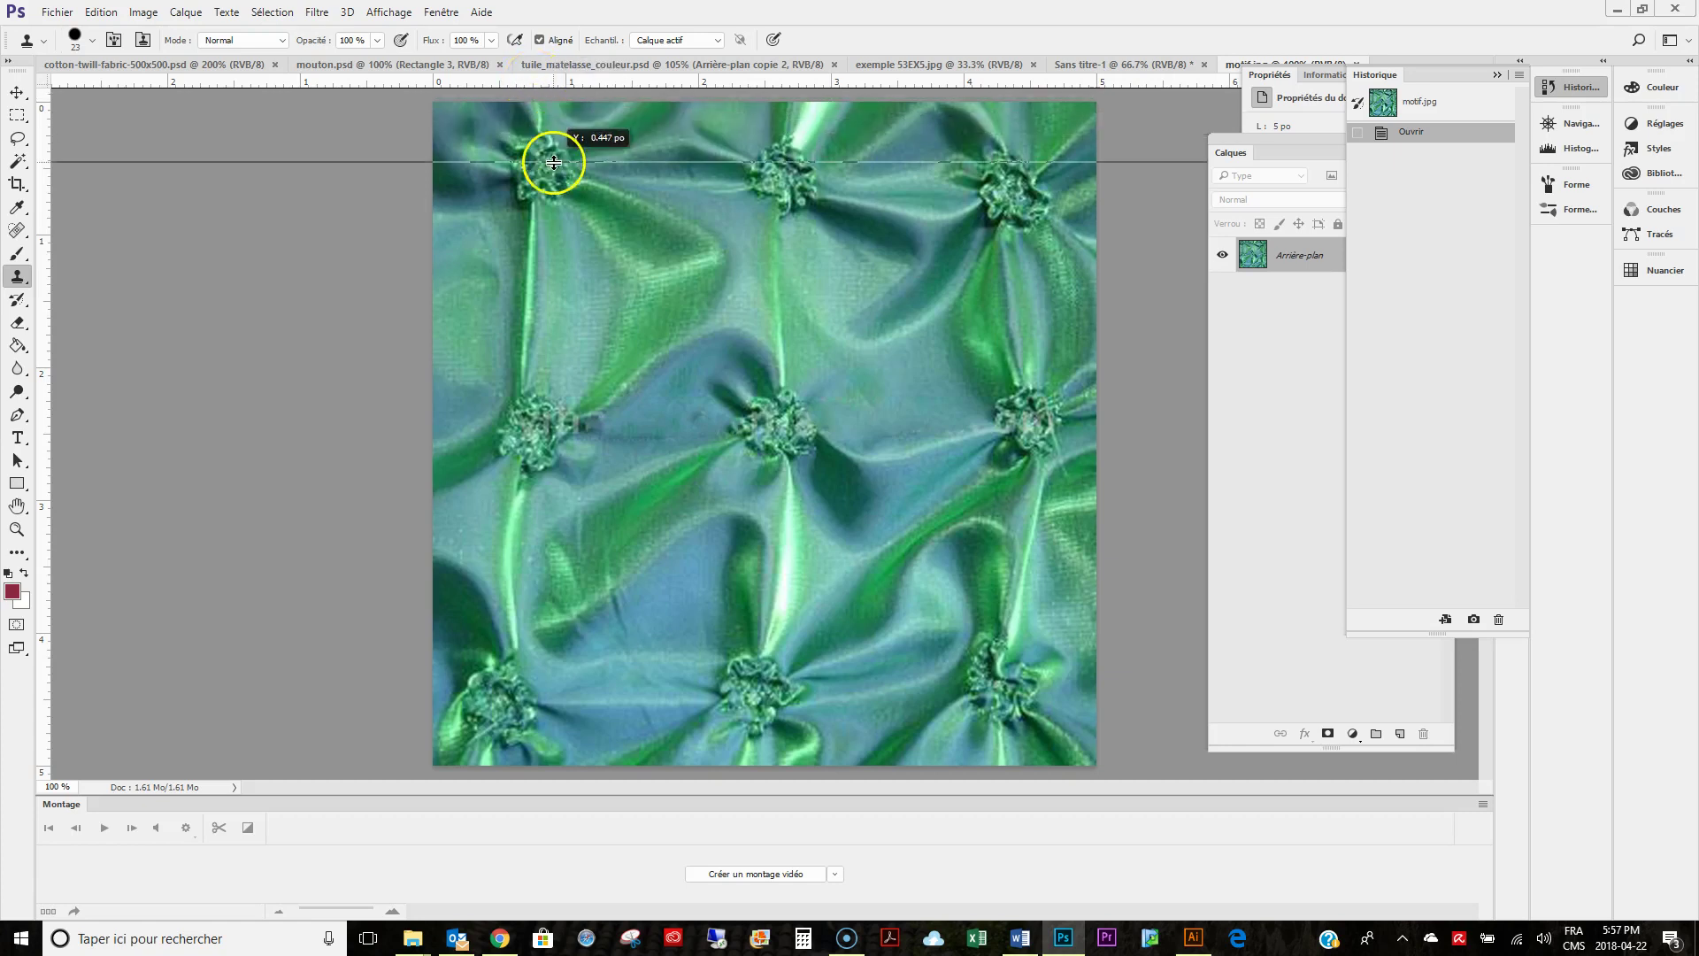
left_click_drag(612, 82, 726, 705)
left_click_drag(746, 81, 759, 422)
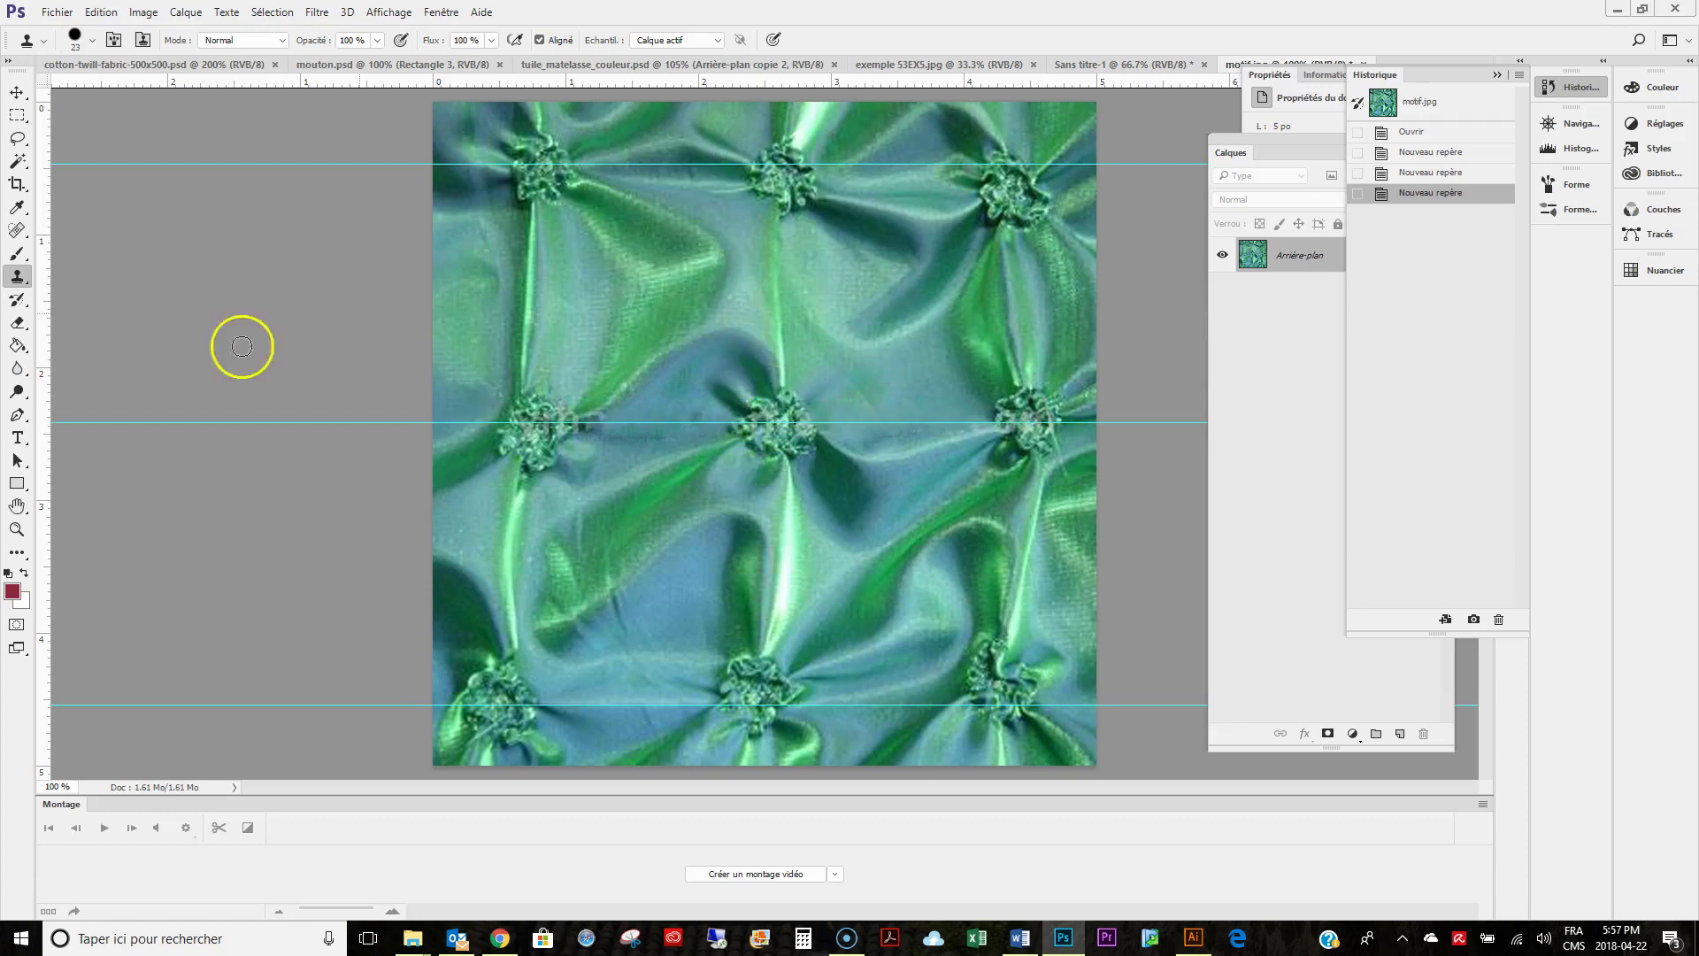
left_click_drag(47, 358, 499, 383)
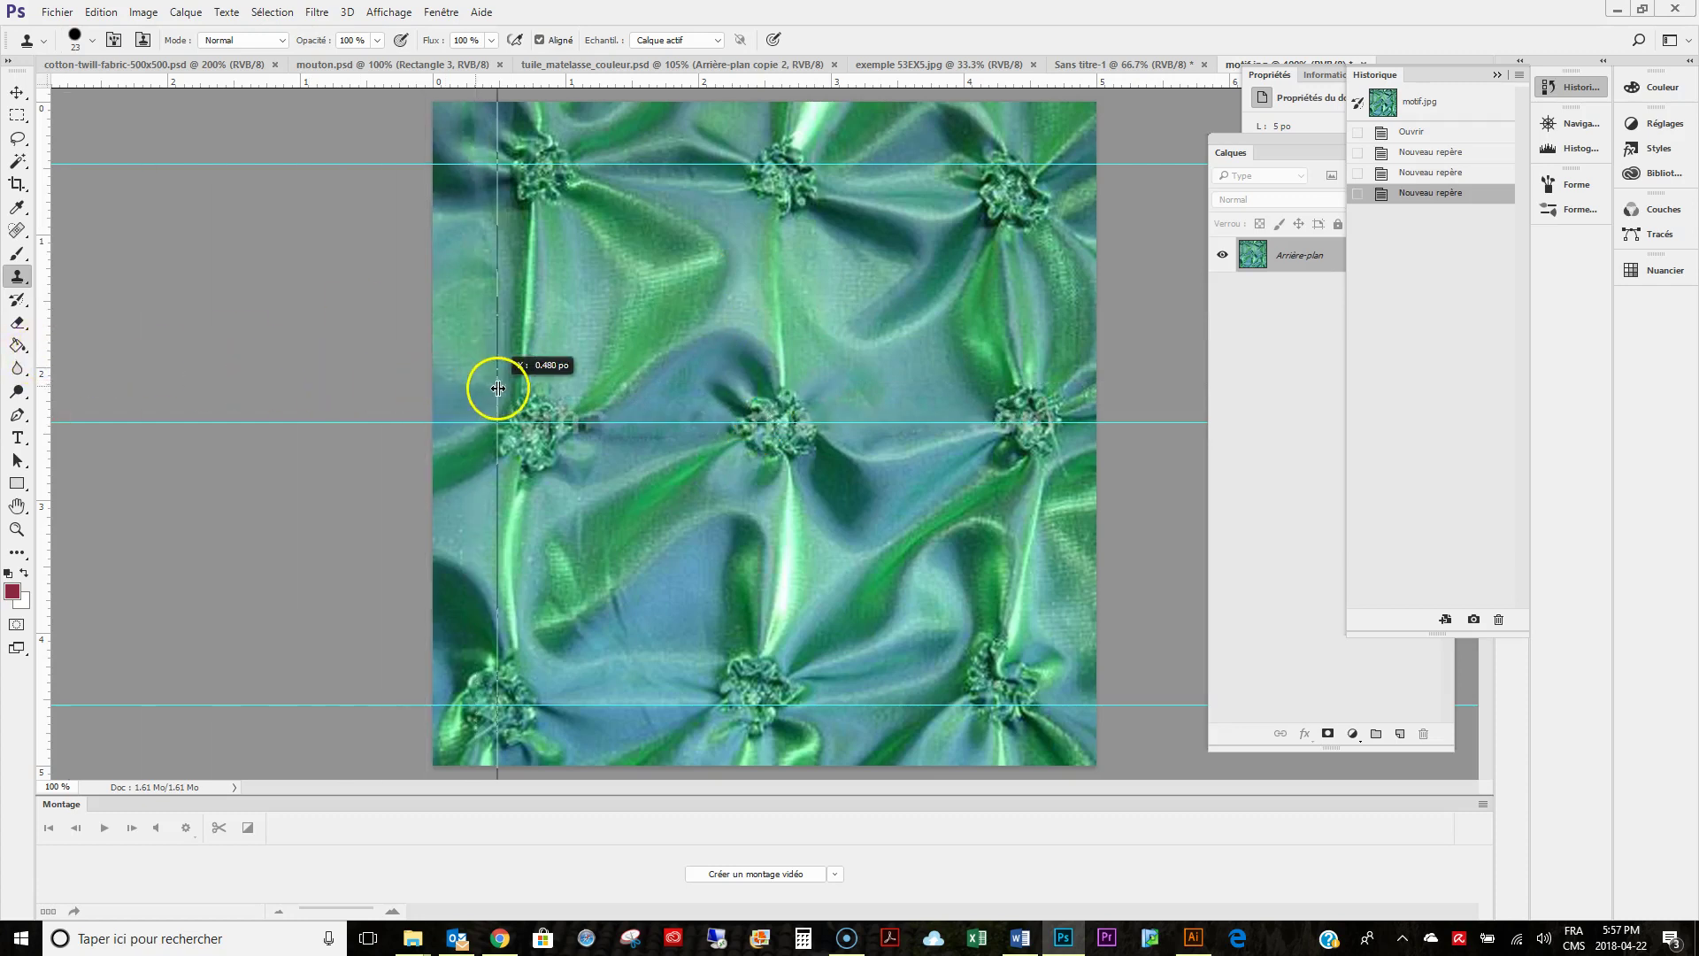
left_click_drag(44, 379, 1002, 456)
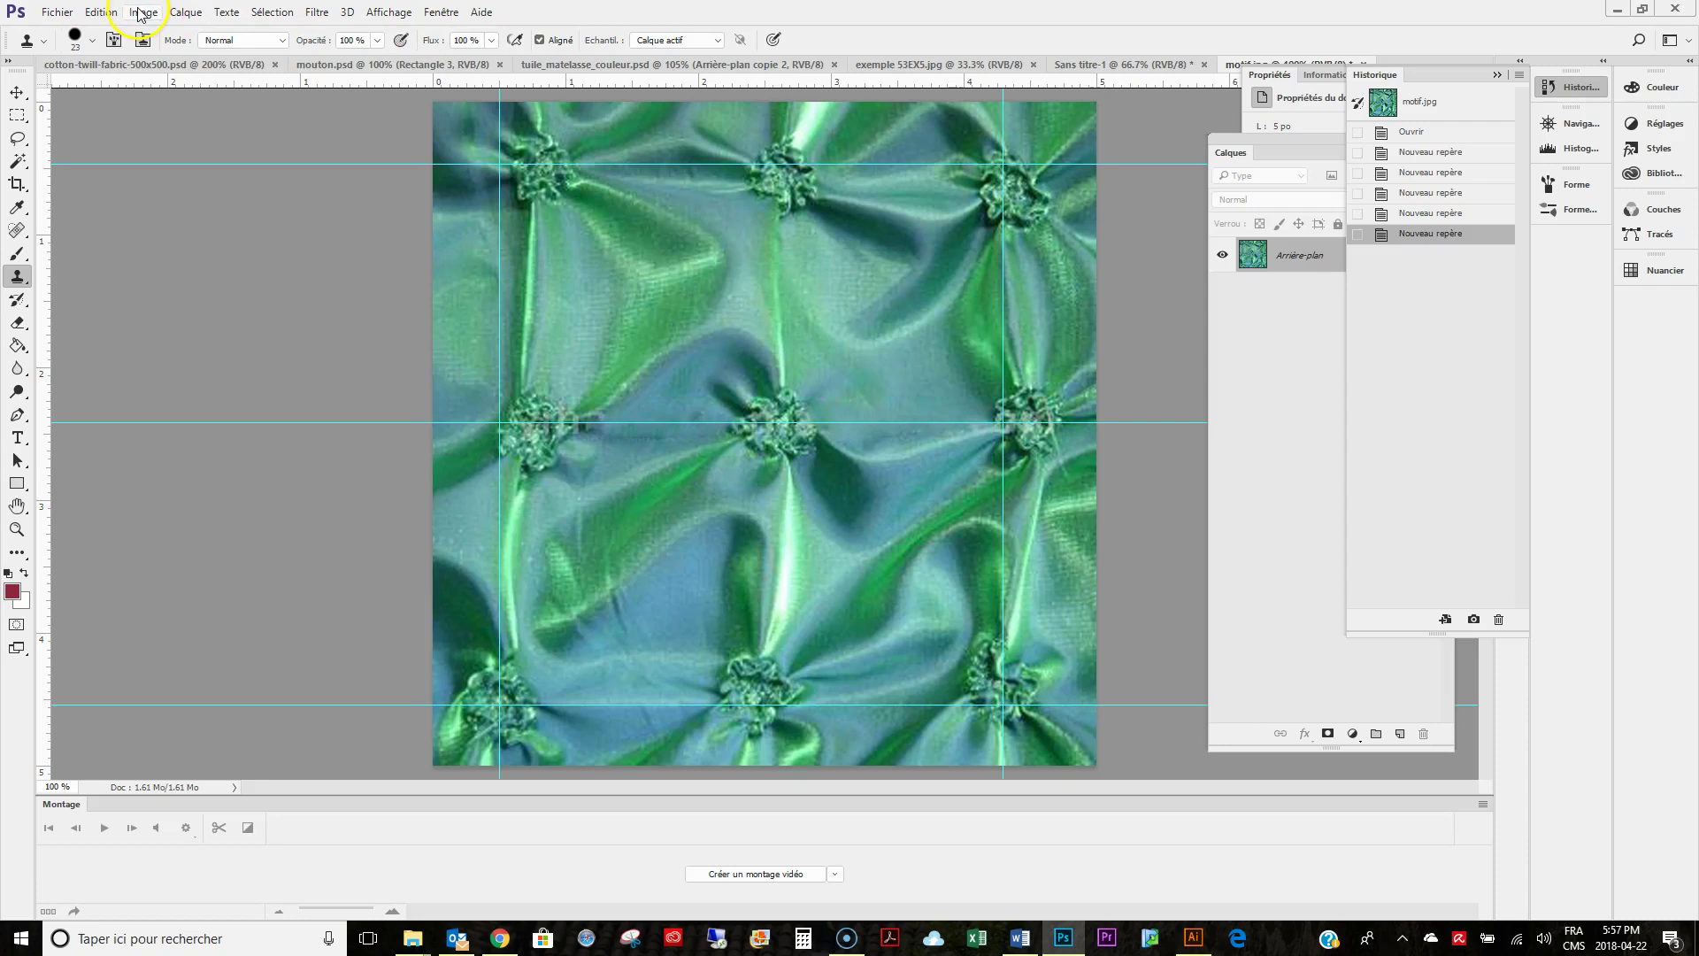
Select all with Ctrl+A and start Edition > Transformation > Déformation on the satin.
left_click(101, 15)
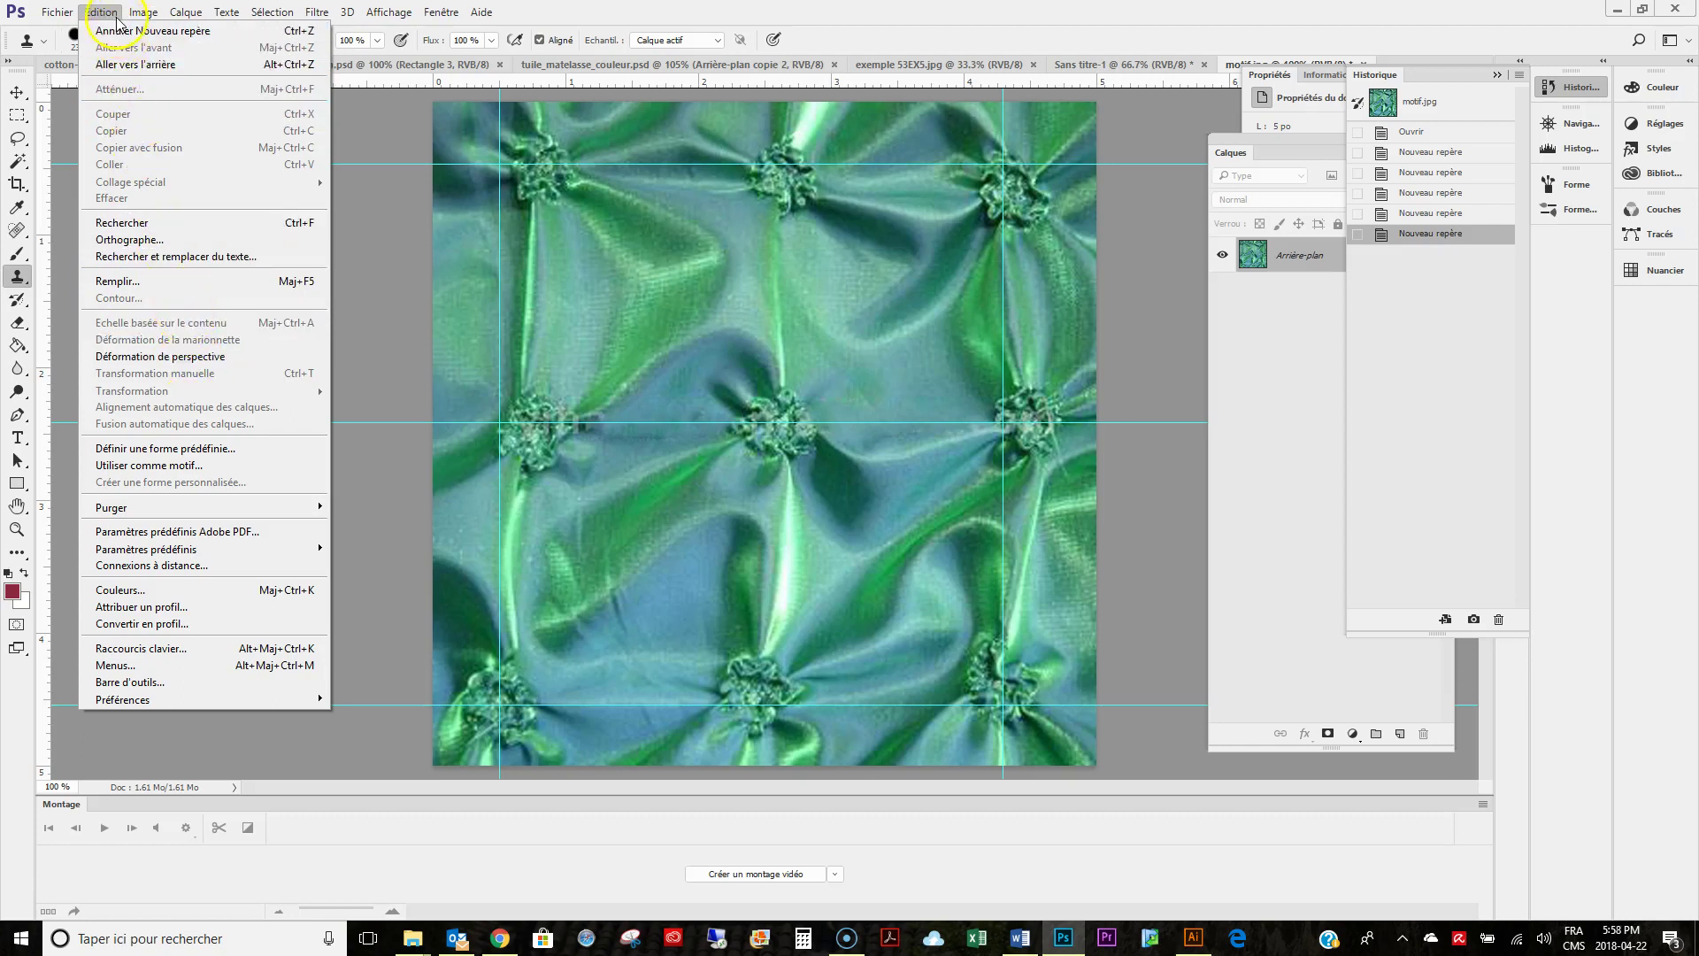
left_click(411, 236)
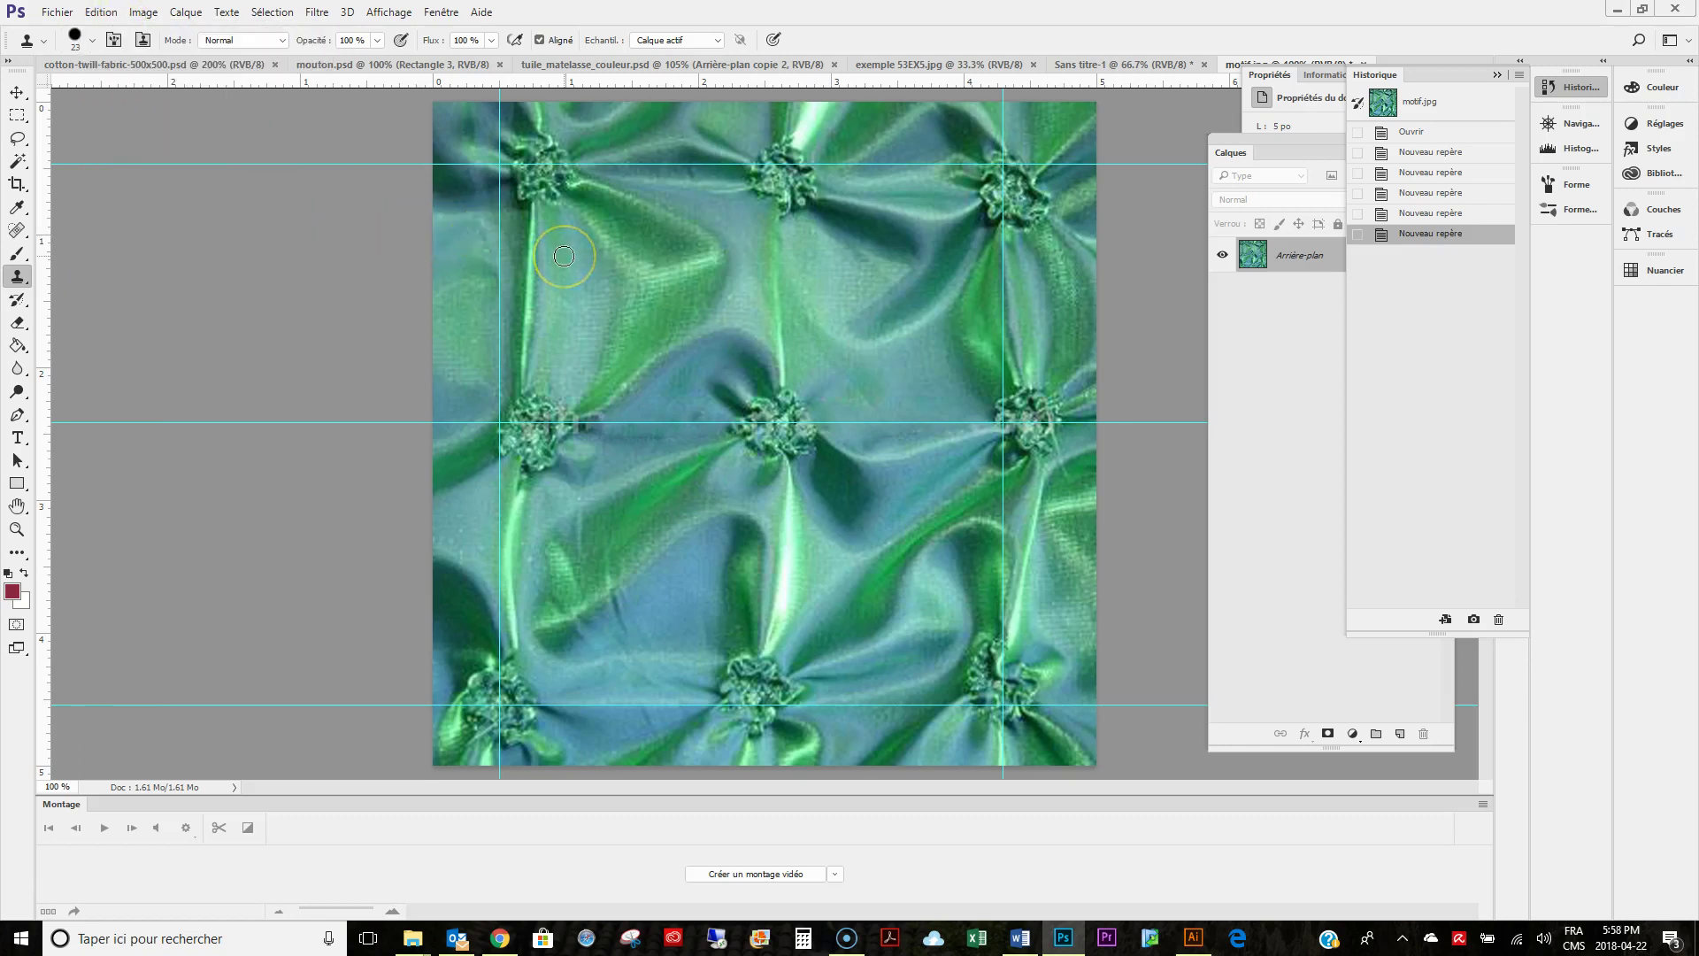
key("ctrl+a")
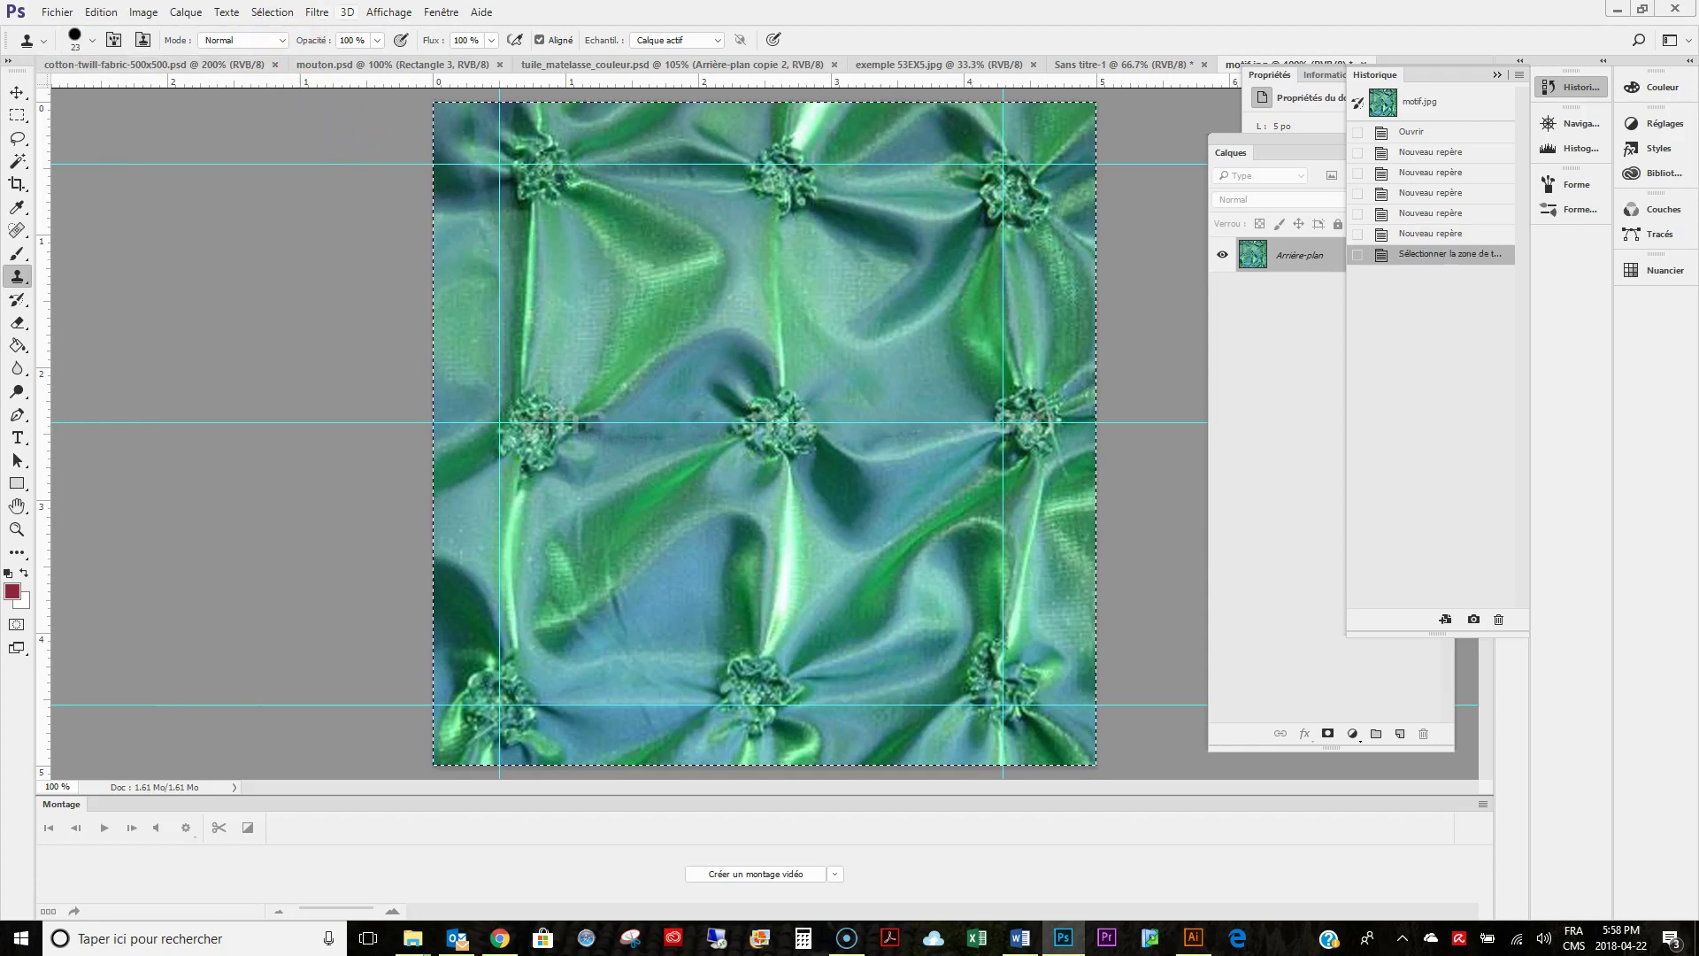
left_click(101, 13)
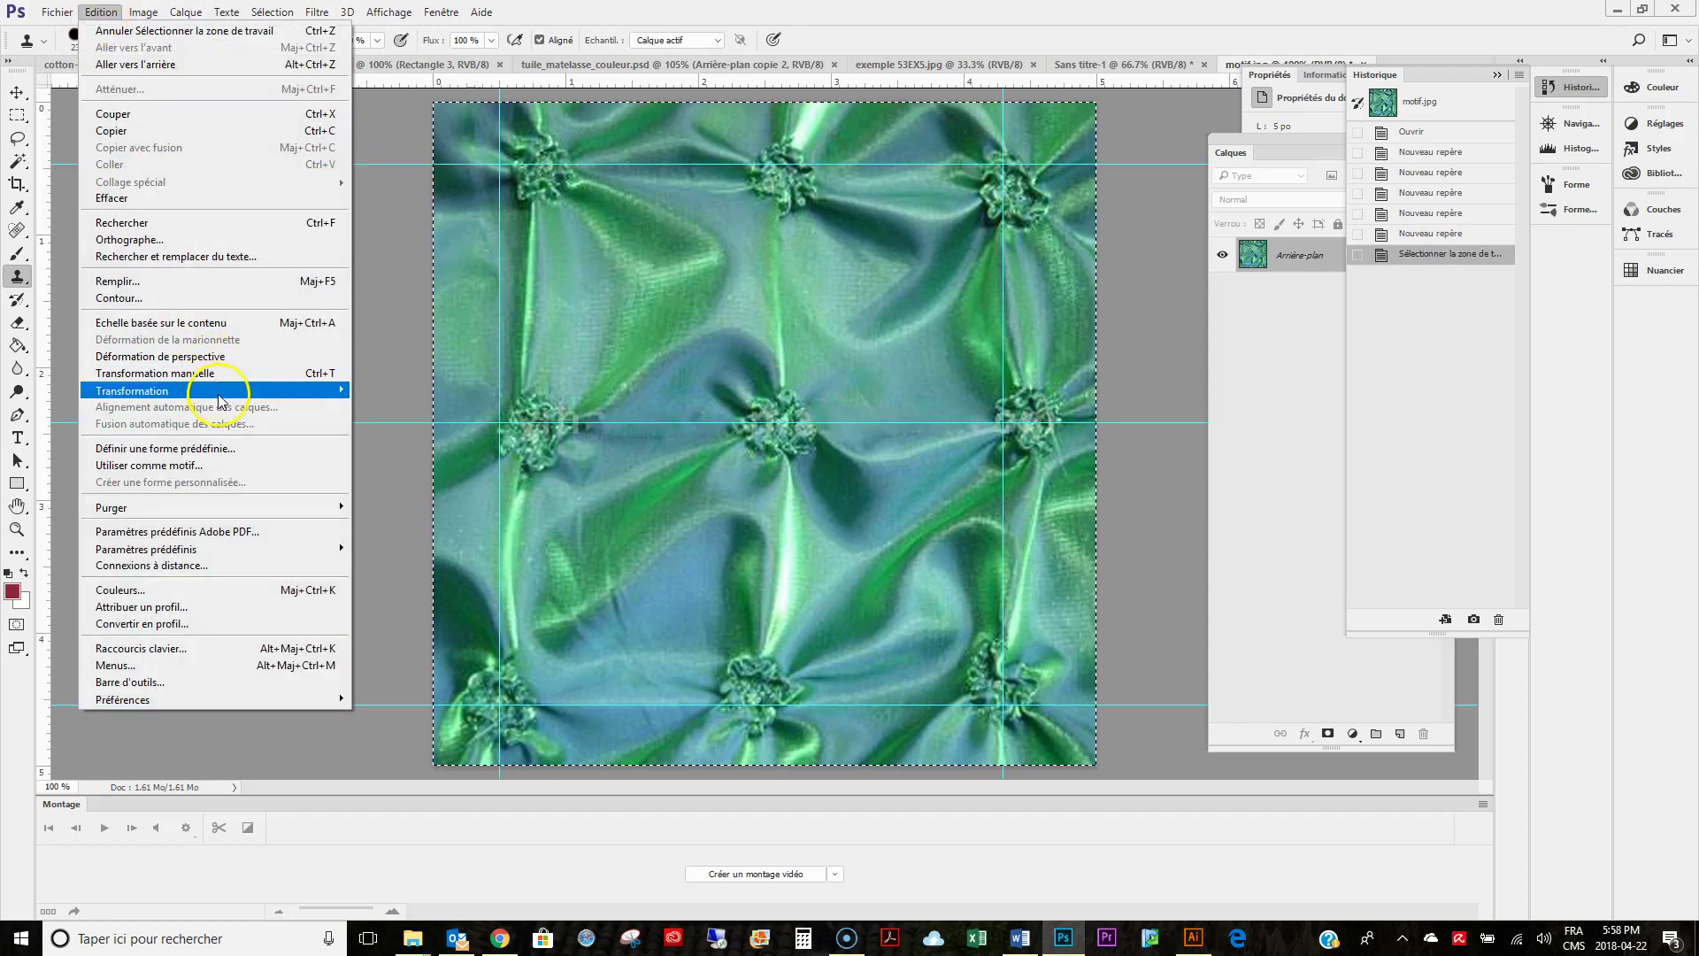
mouse_move(132, 391)
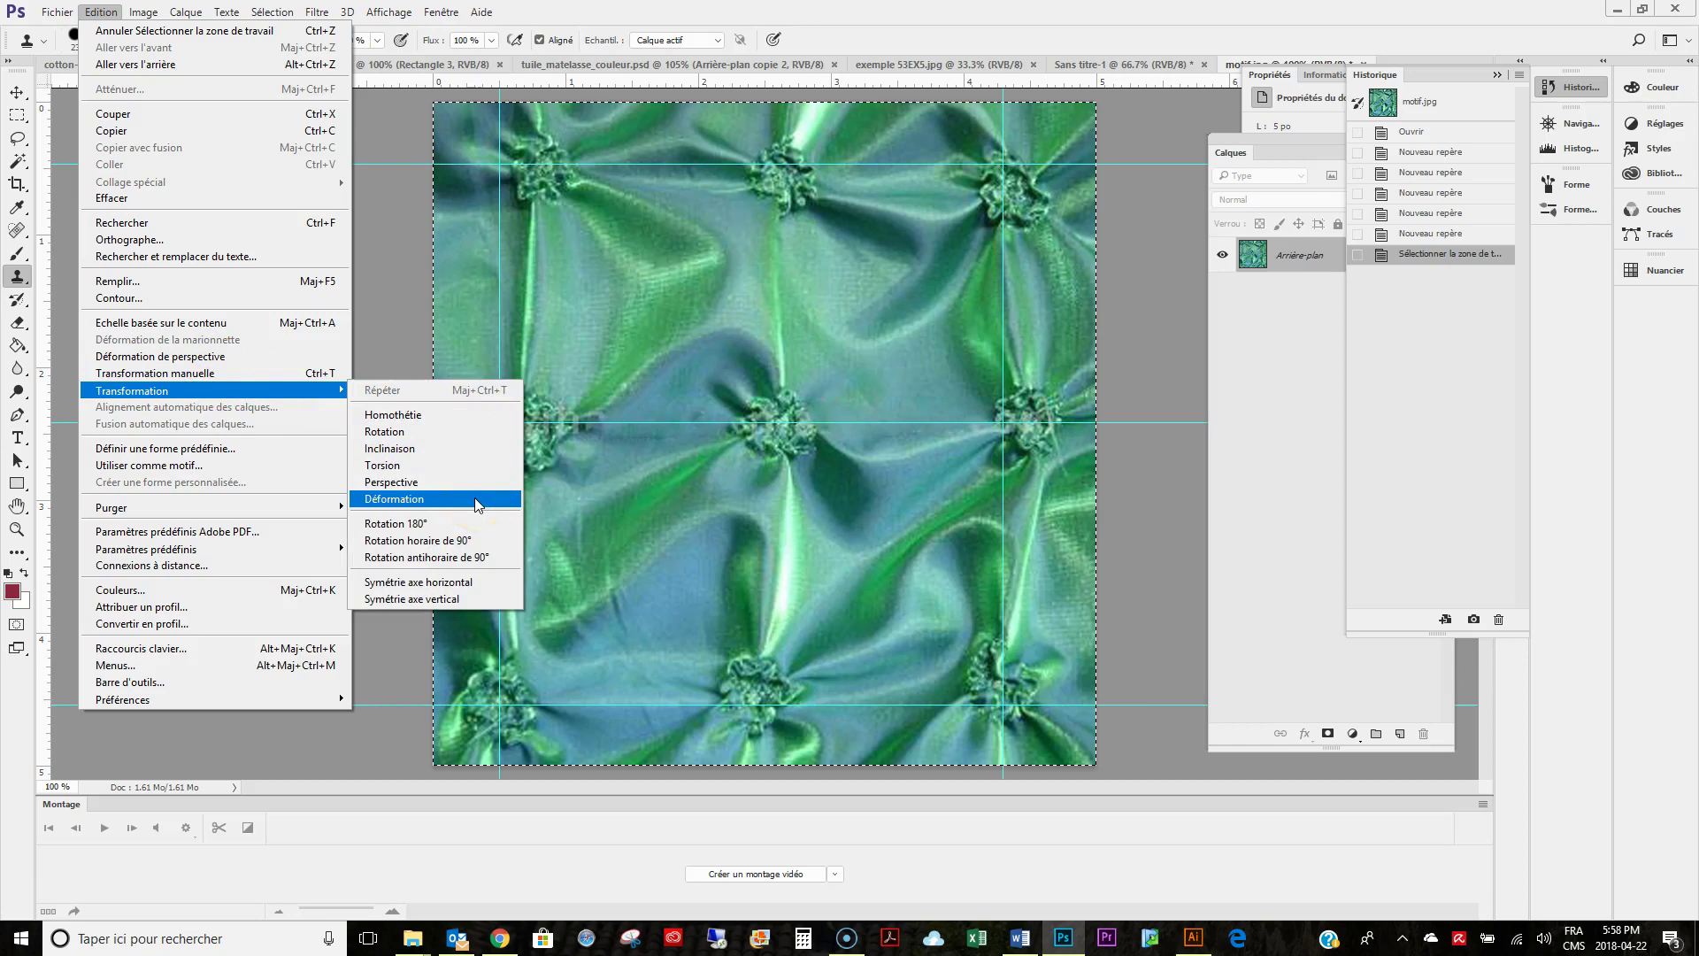
left_click(477, 501)
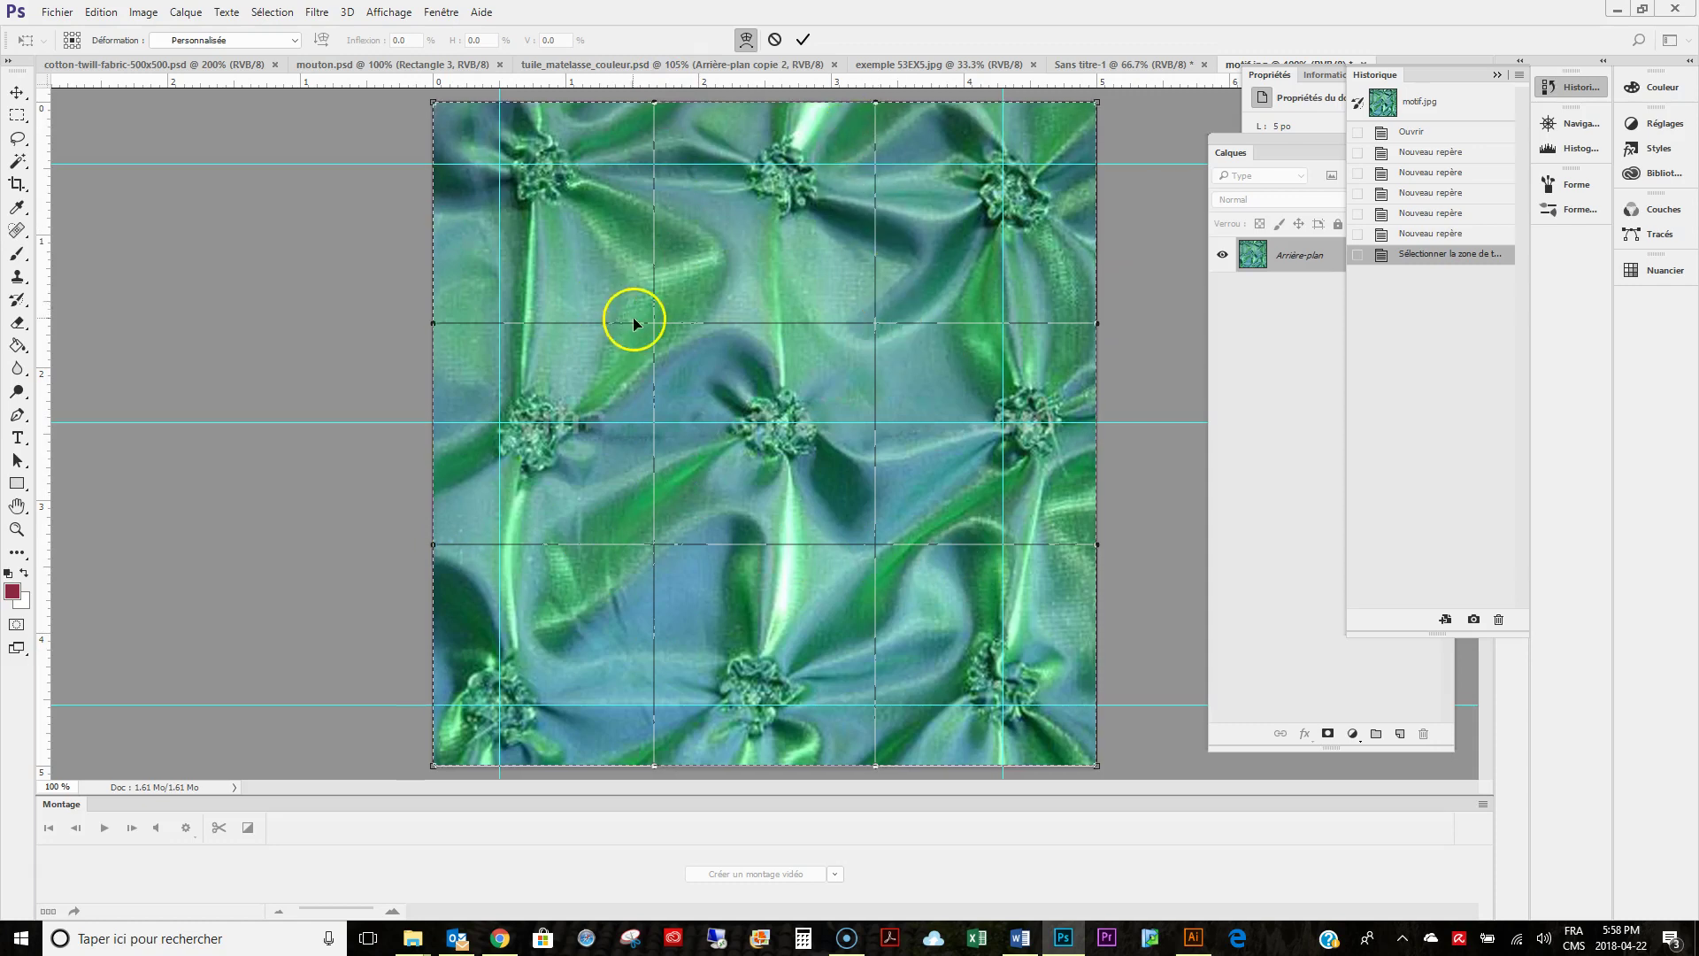
Warp the corner, middle and centre puckers onto the guide lines and commit the warp.
left_click_drag(551, 200, 549, 182)
left_click_drag(546, 193, 484, 157)
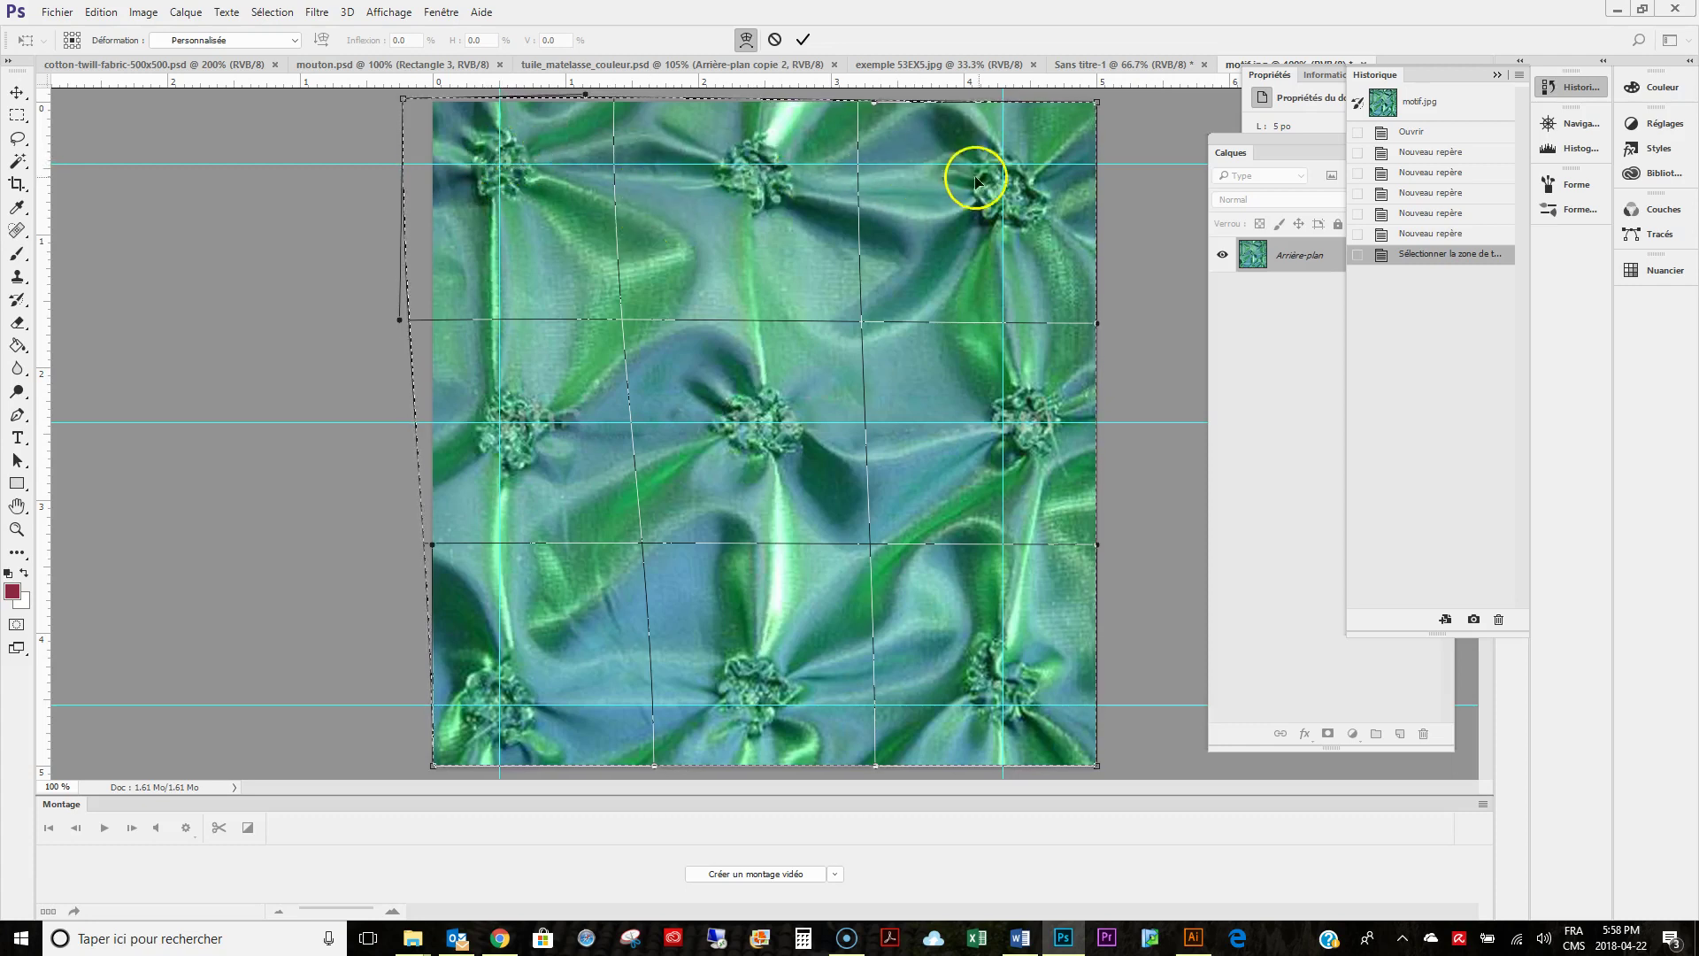
left_click_drag(1006, 183, 1012, 166)
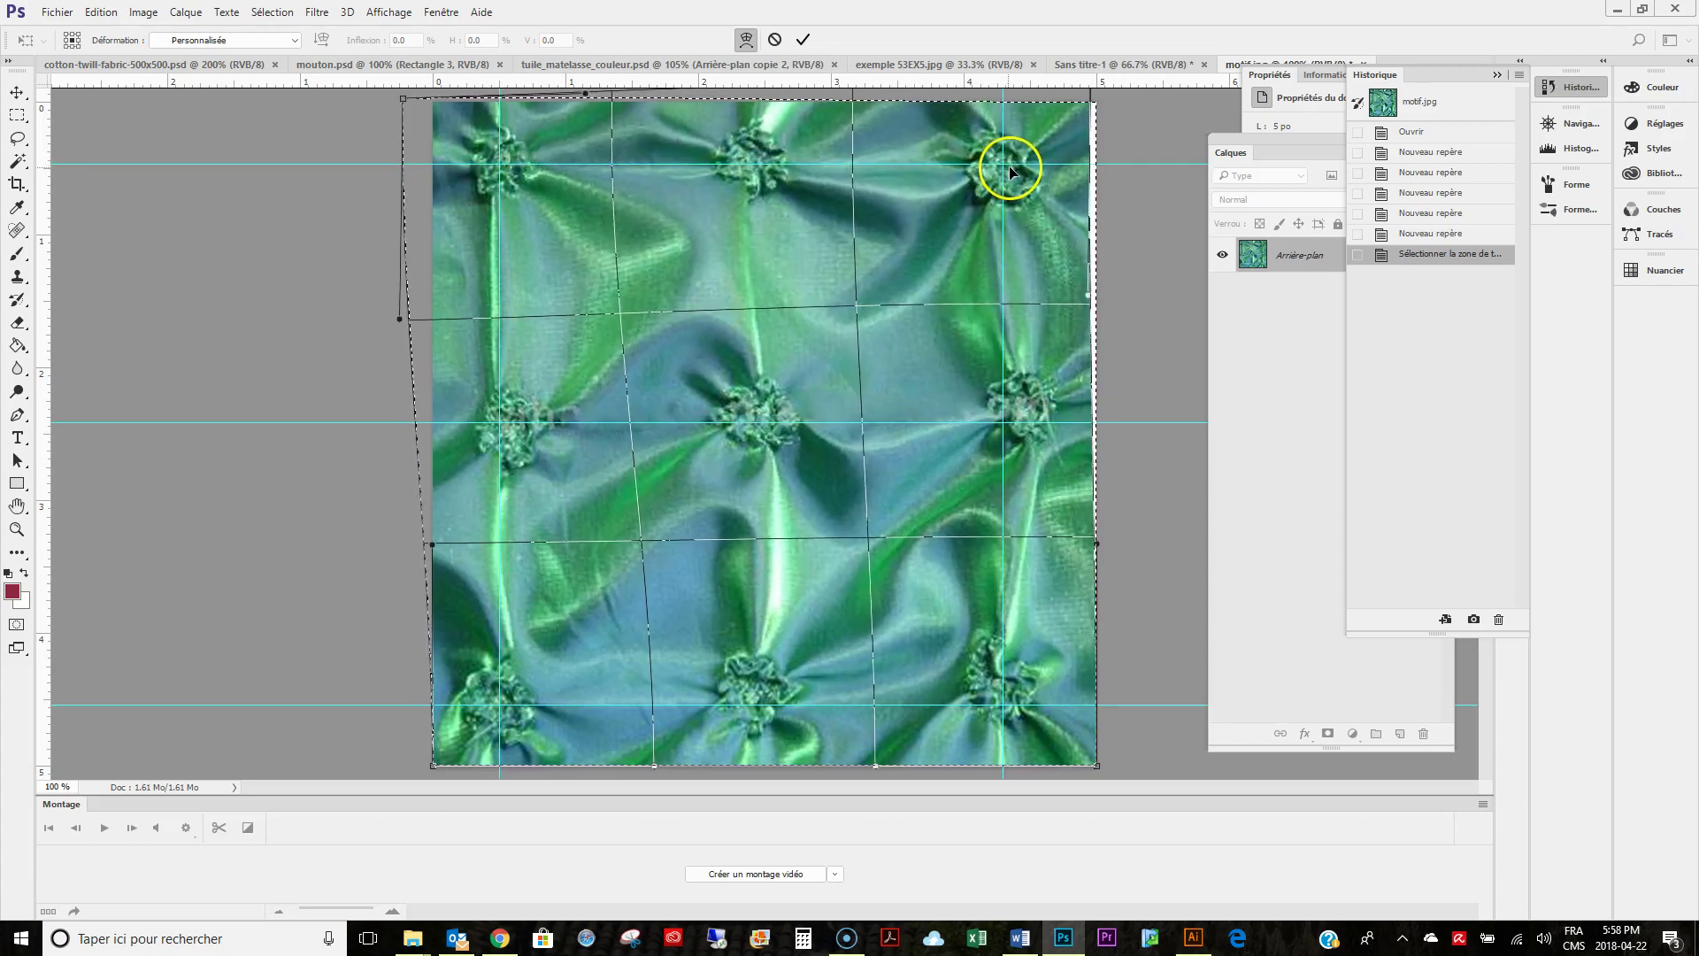
left_click_drag(1003, 697, 1001, 708)
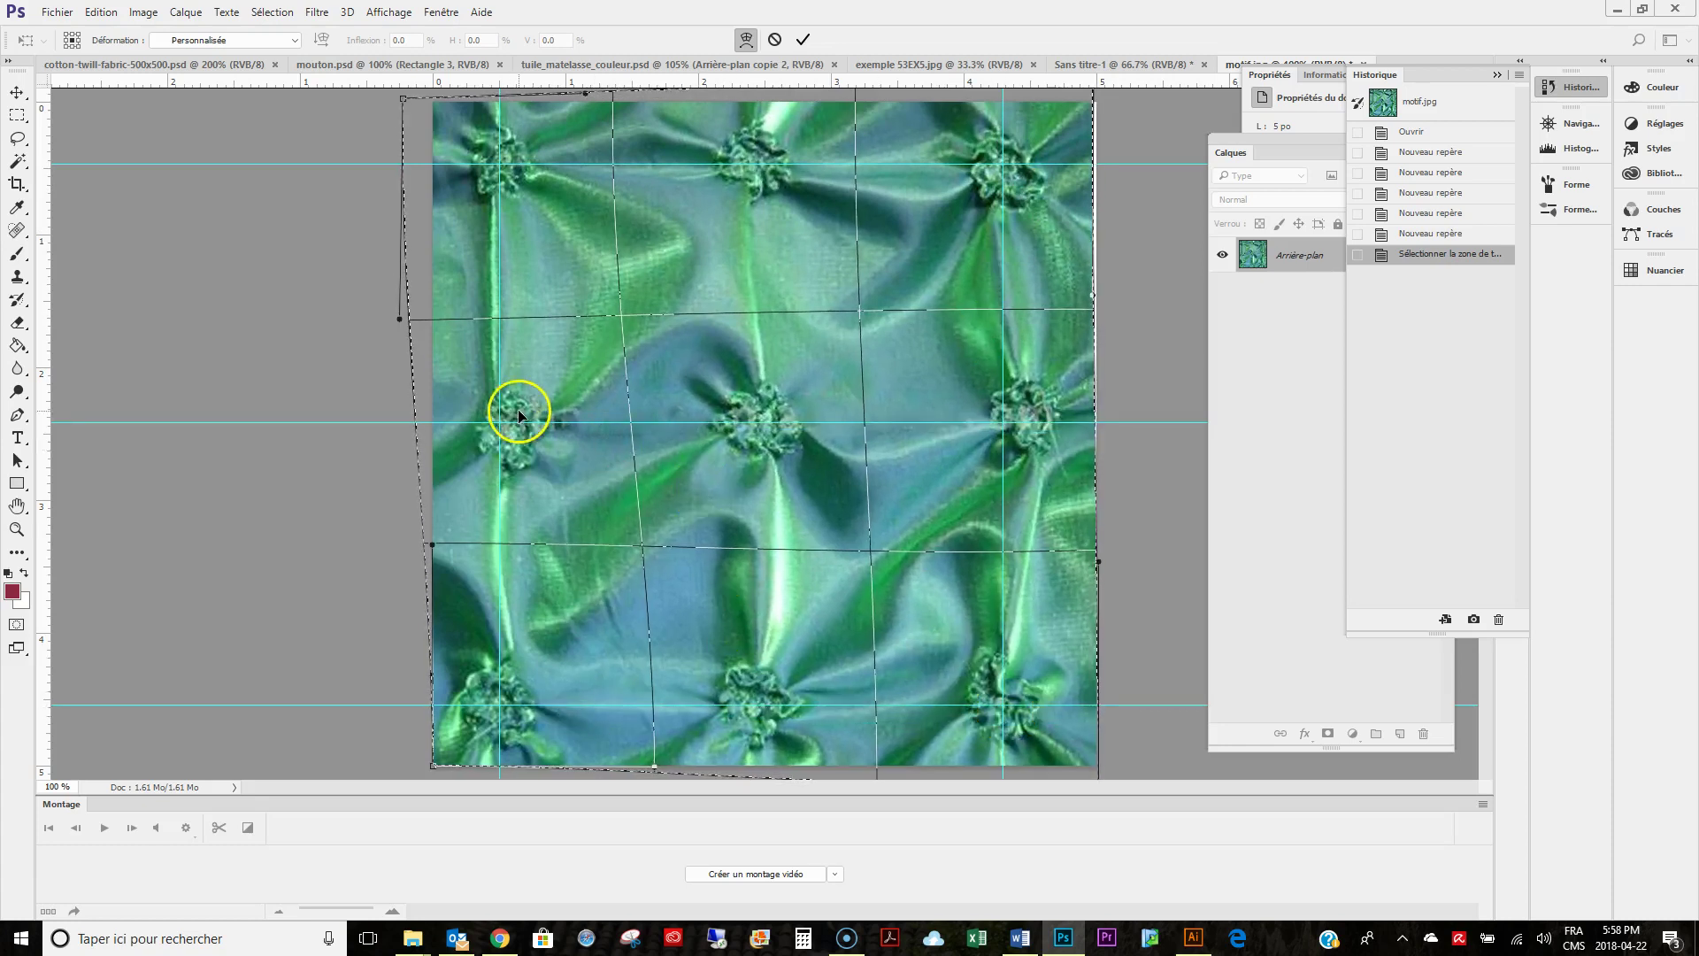
left_click_drag(517, 427, 506, 420)
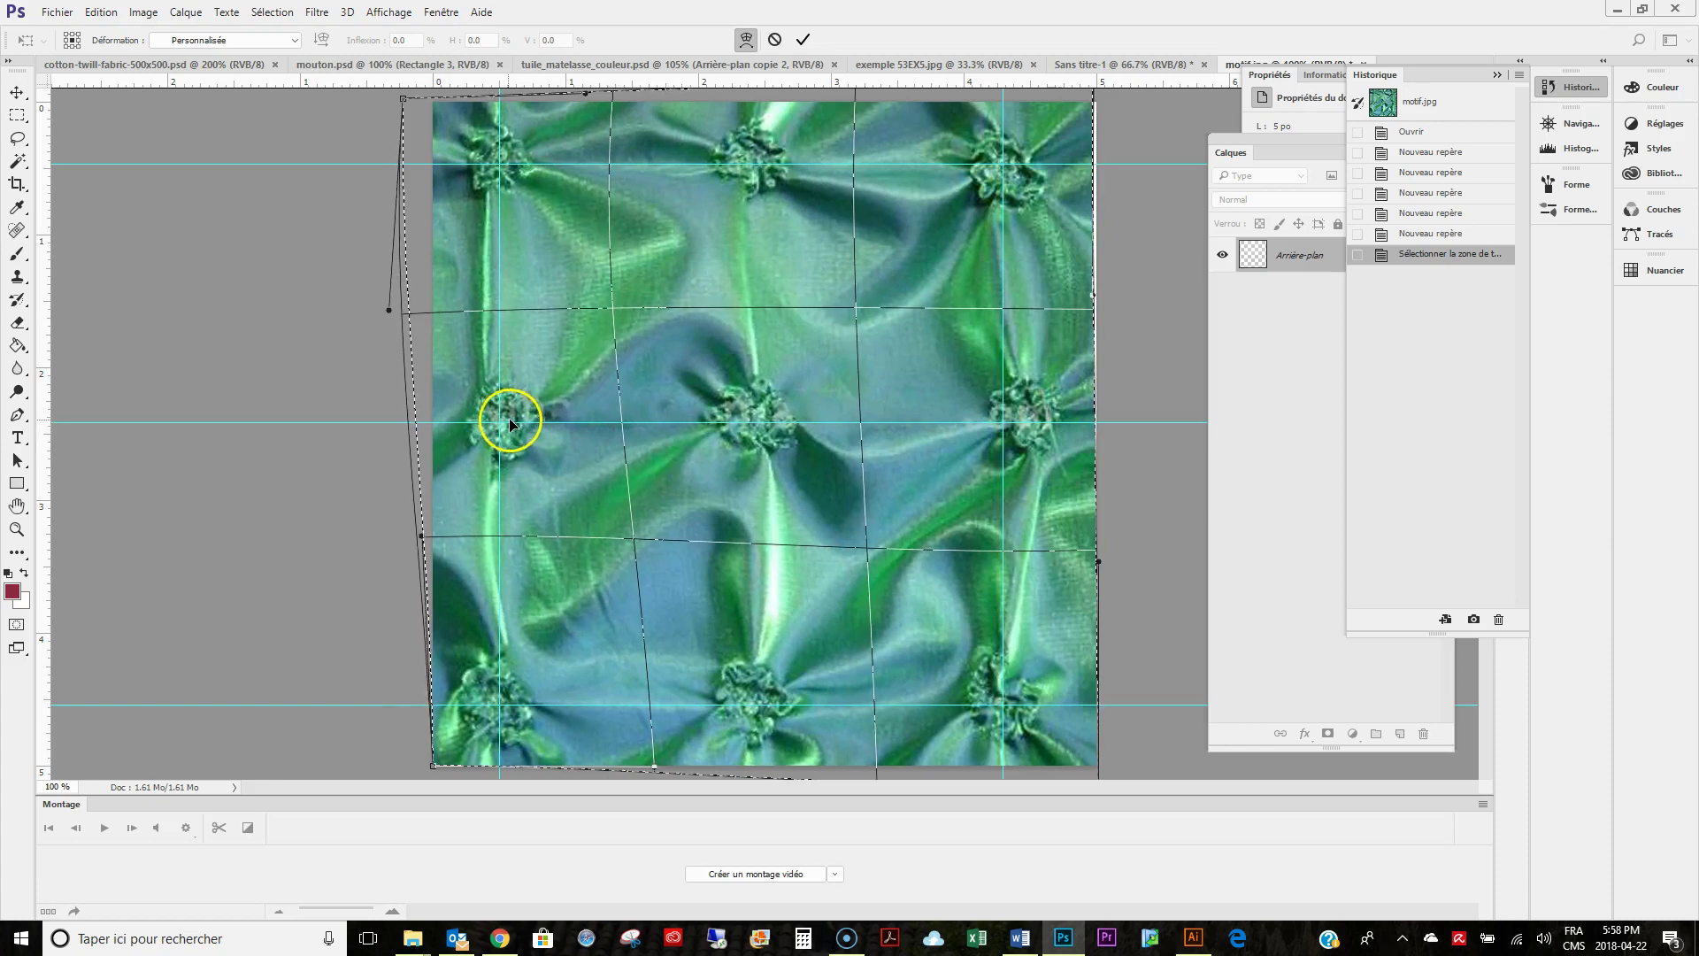
left_click_drag(1025, 411, 1022, 422)
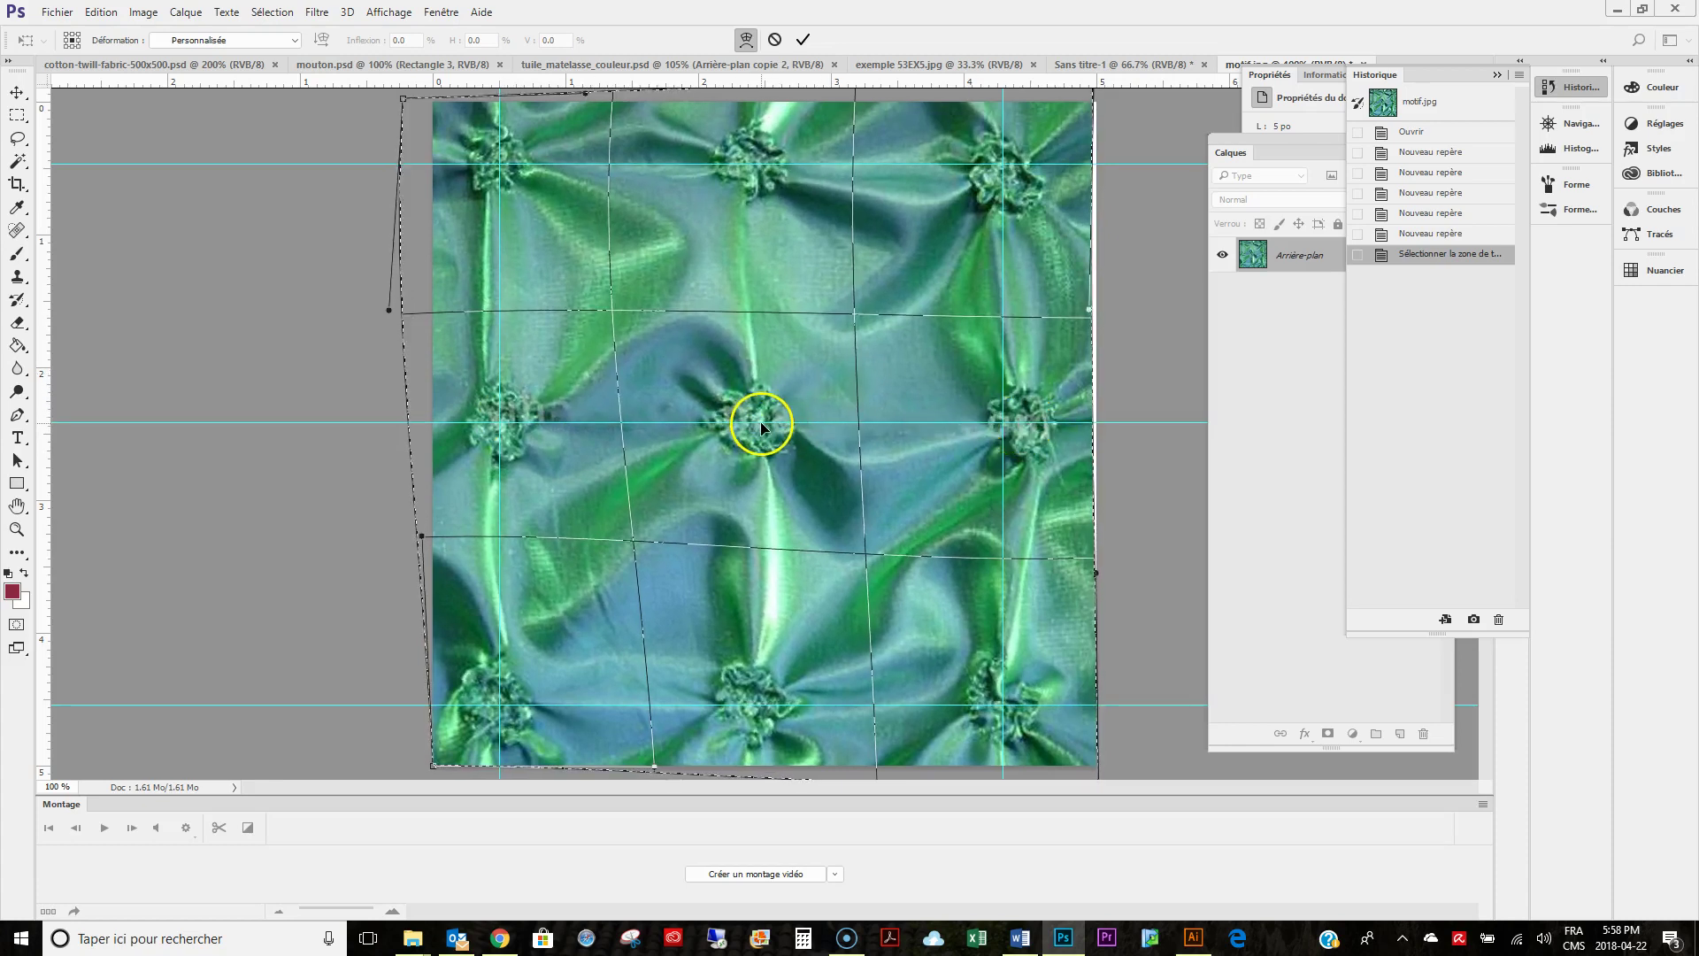
left_click_drag(761, 421, 765, 422)
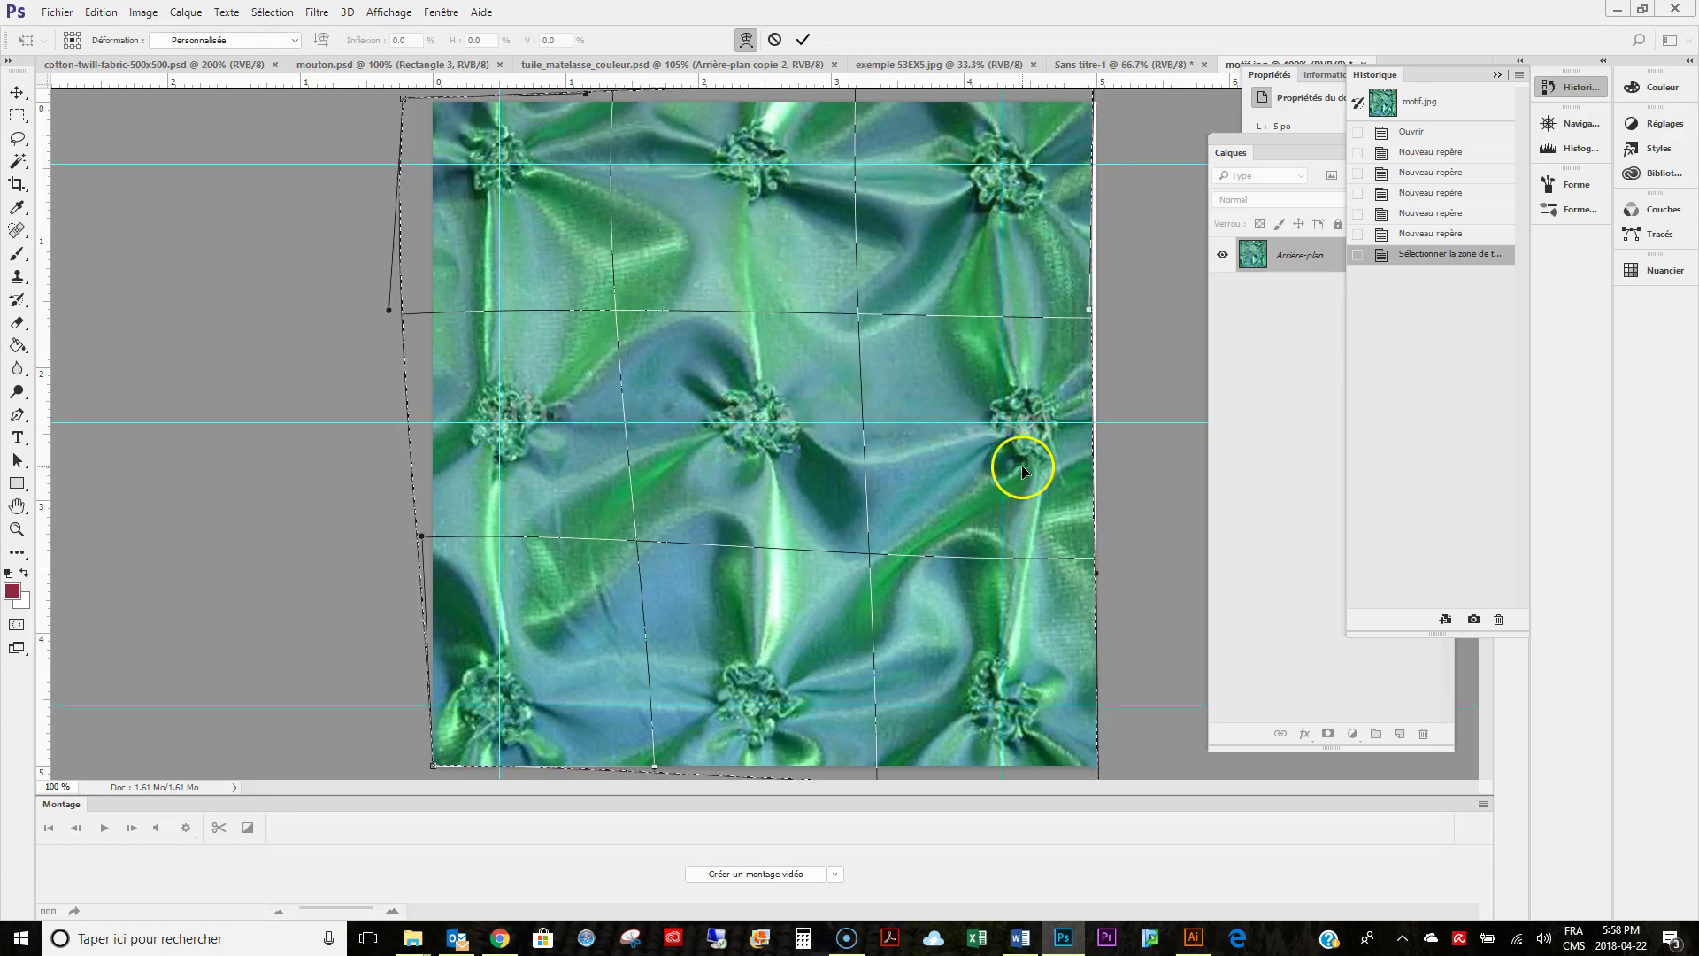
left_click(803, 39)
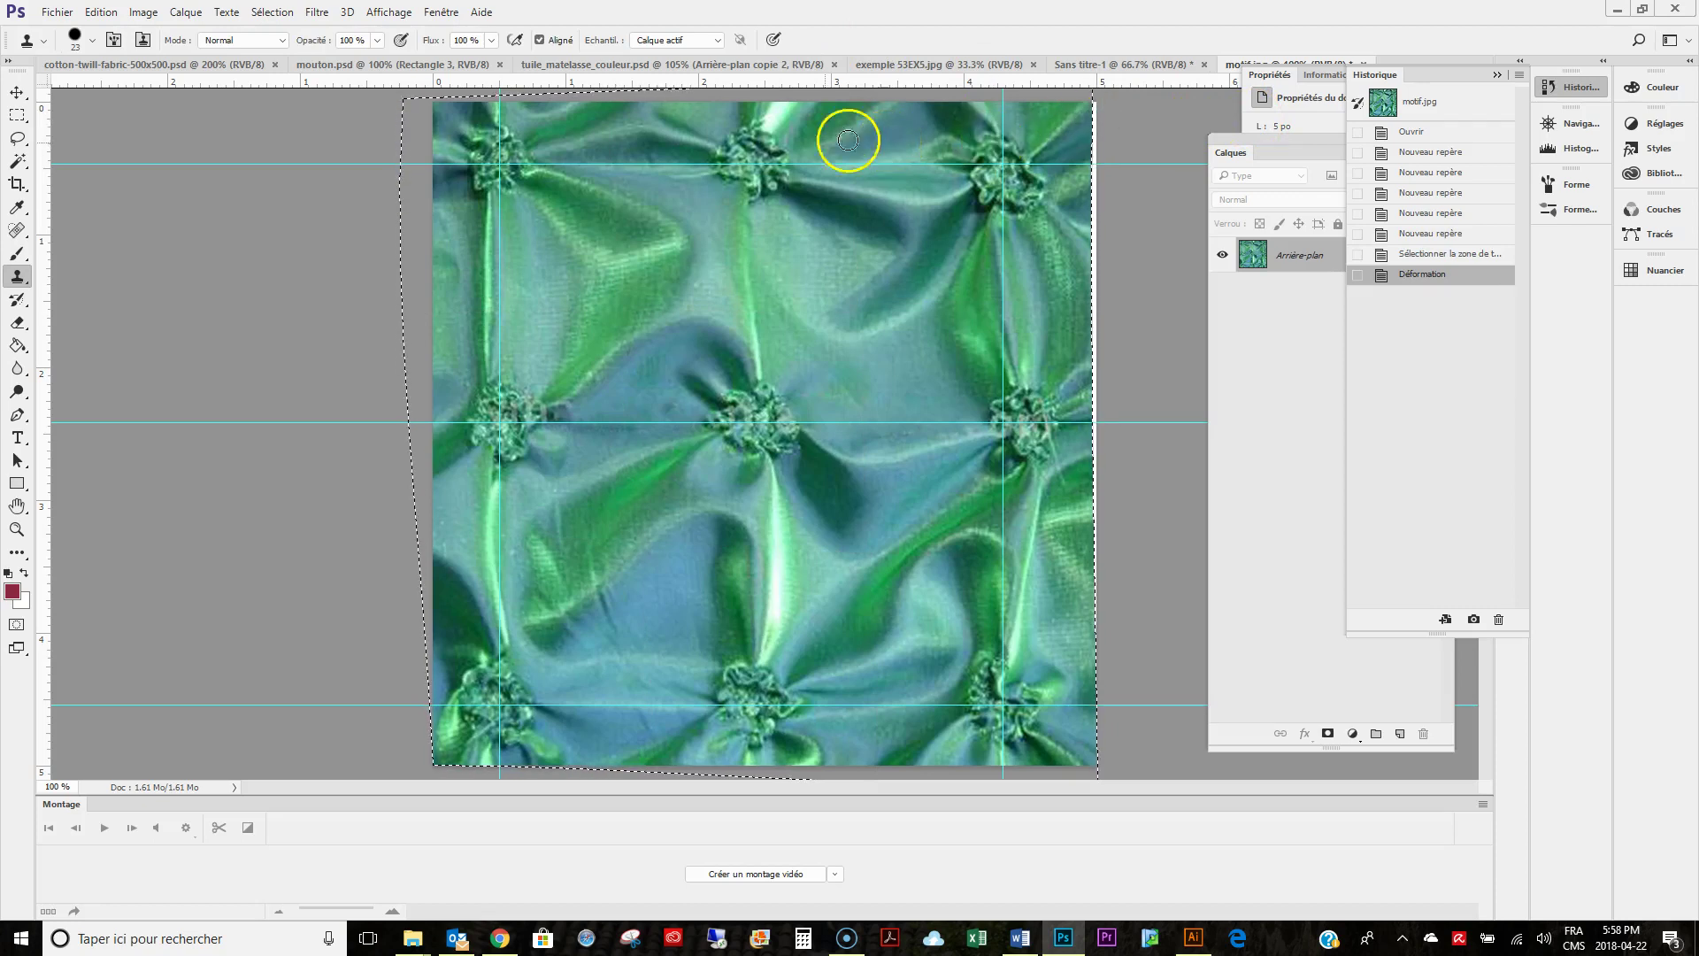
Apply a second warp aligning the top corners, right edge and bottom knots with the guides.
left_click(106, 20)
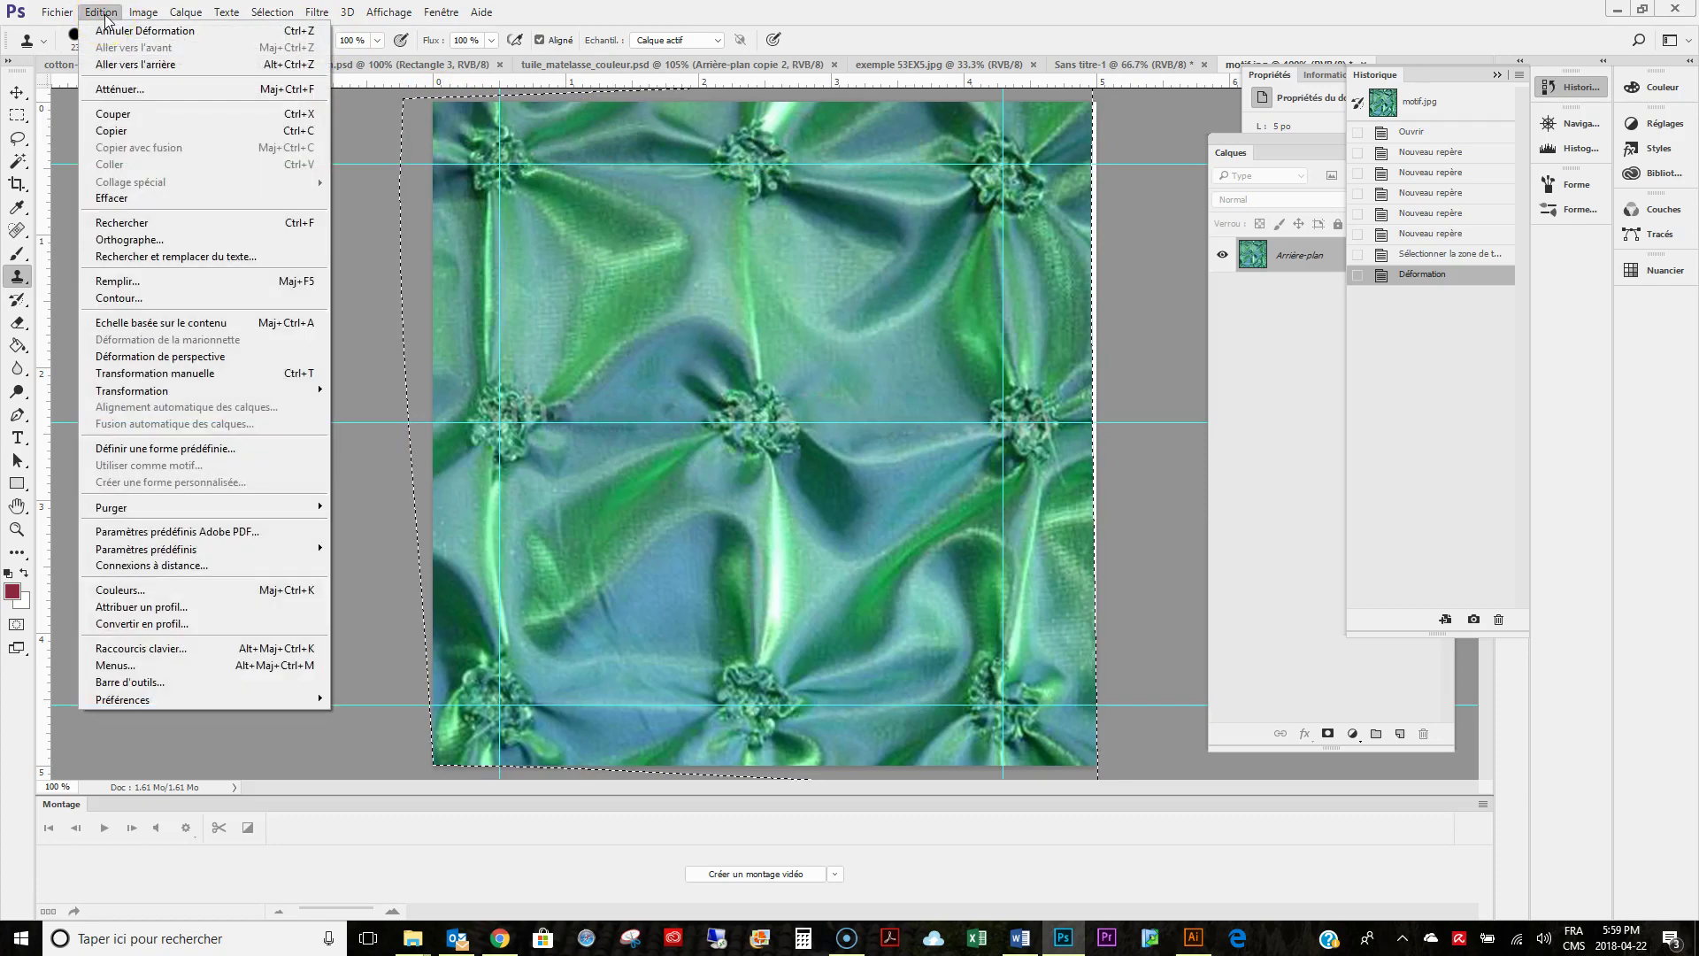
mouse_move(133, 391)
left_click(371, 498)
left_click_drag(501, 175, 502, 319)
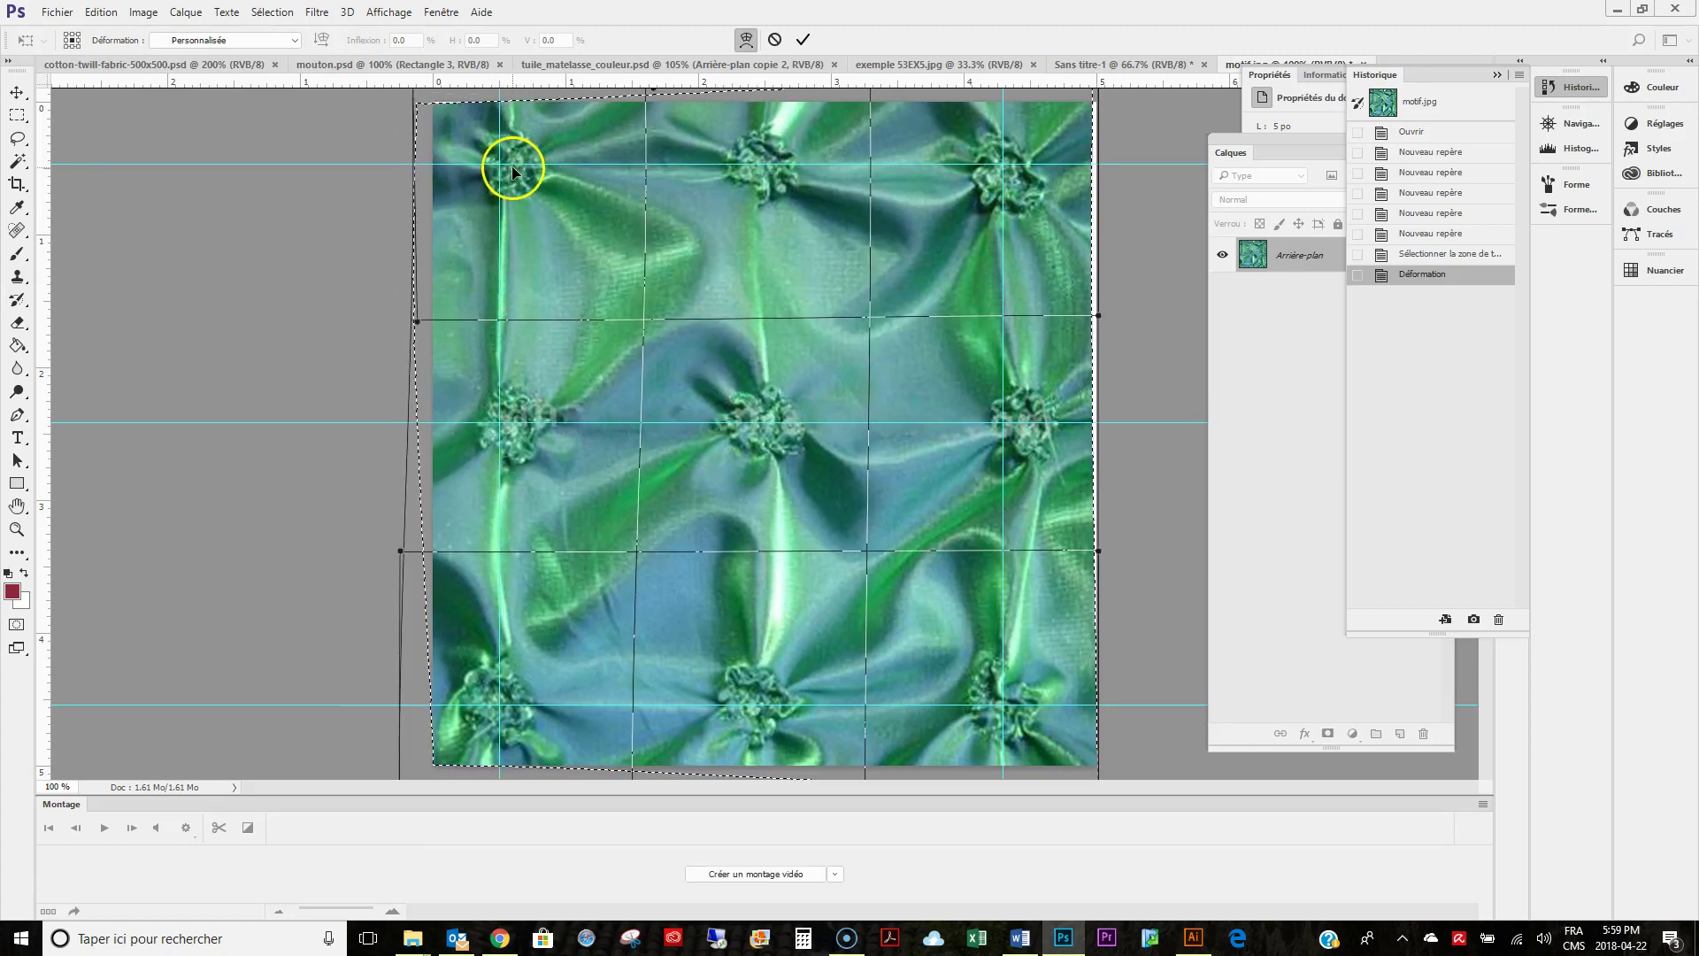
left_click_drag(507, 181, 518, 167)
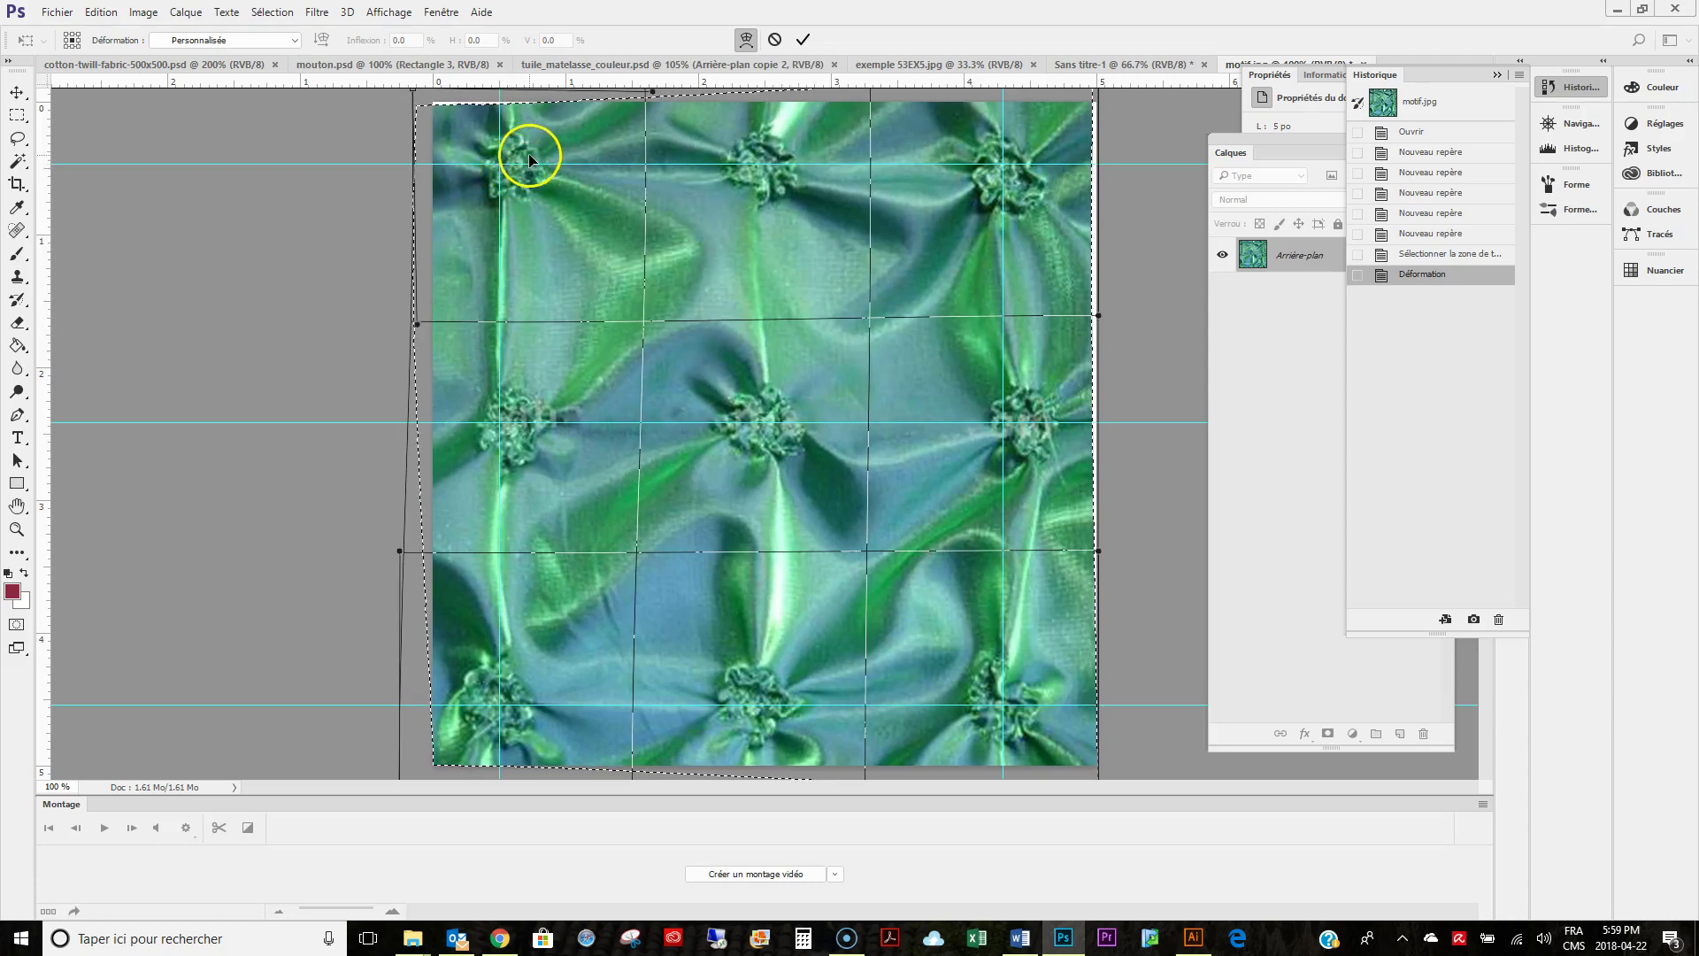
left_click_drag(1010, 180, 1017, 191)
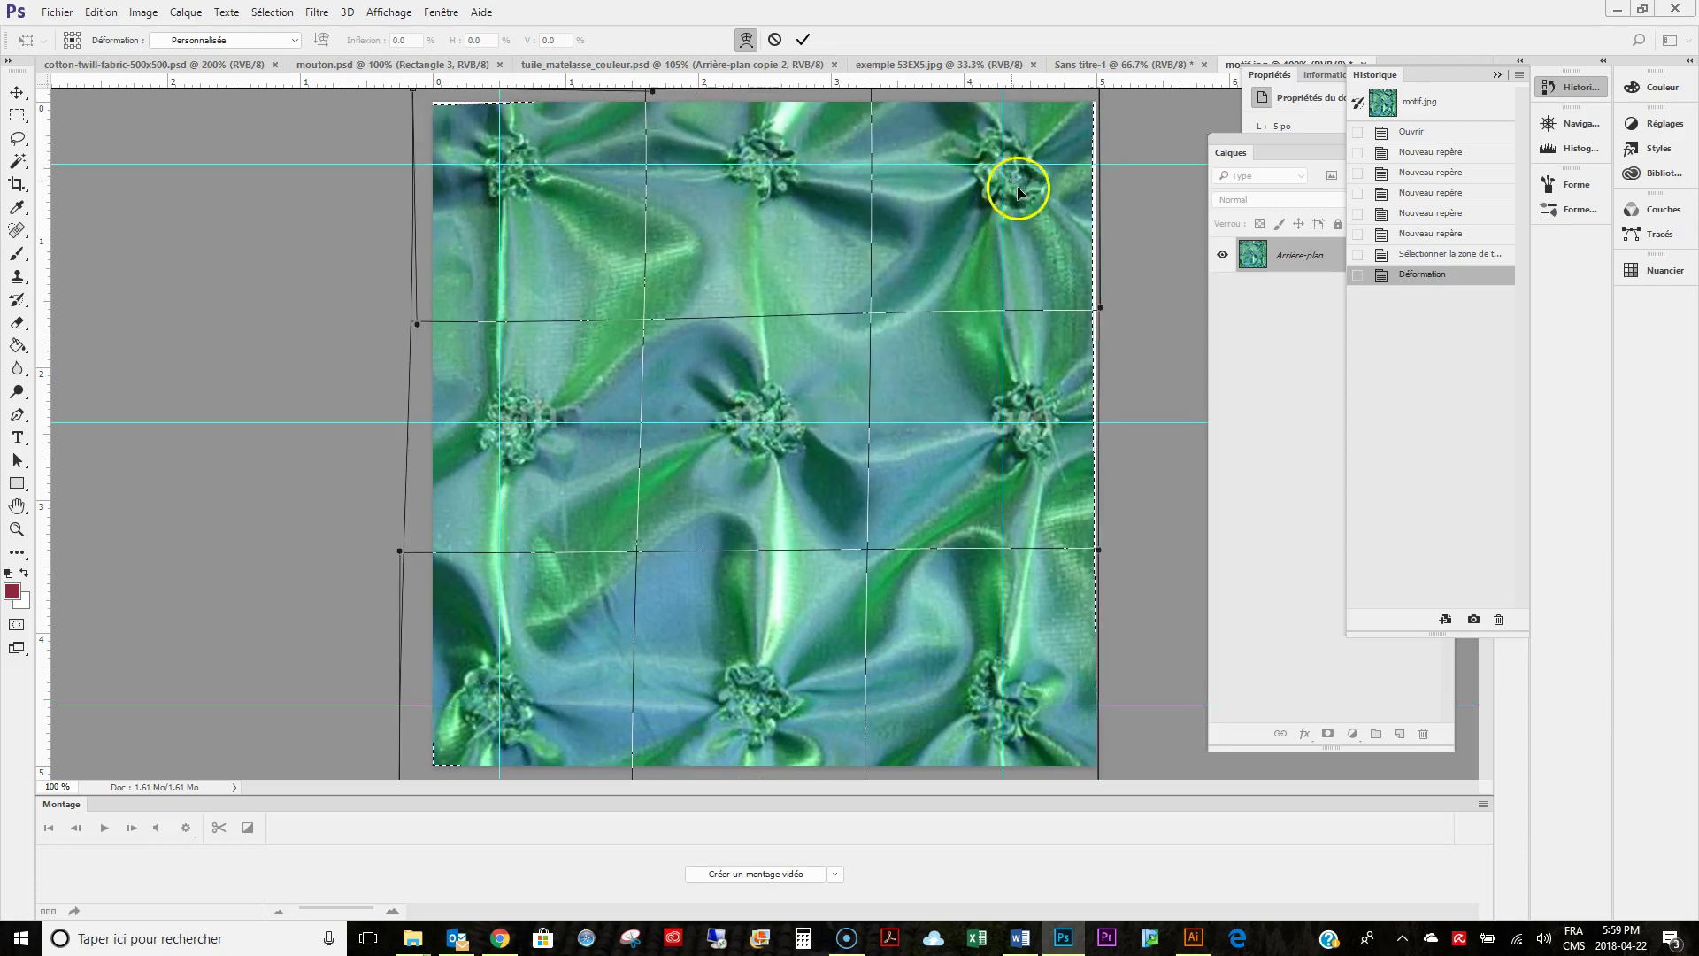
left_click_drag(1024, 391, 1002, 418)
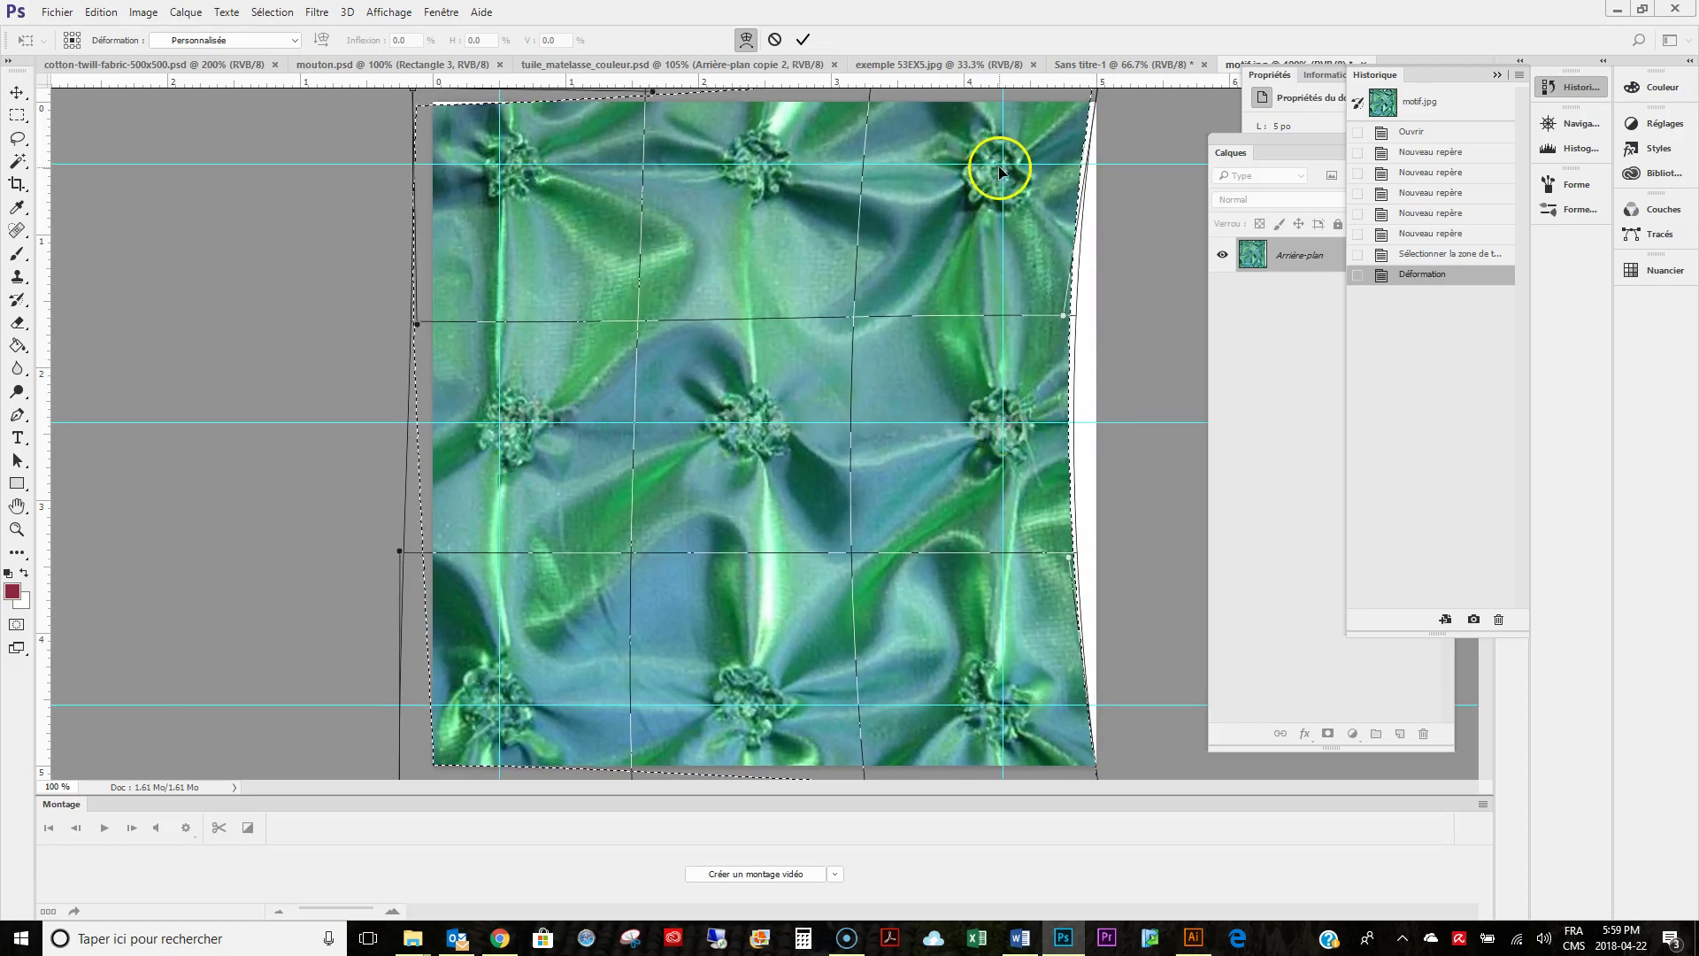
left_click_drag(1000, 170, 1004, 159)
left_click_drag(1016, 651, 940, 694)
left_click_drag(531, 626, 508, 709)
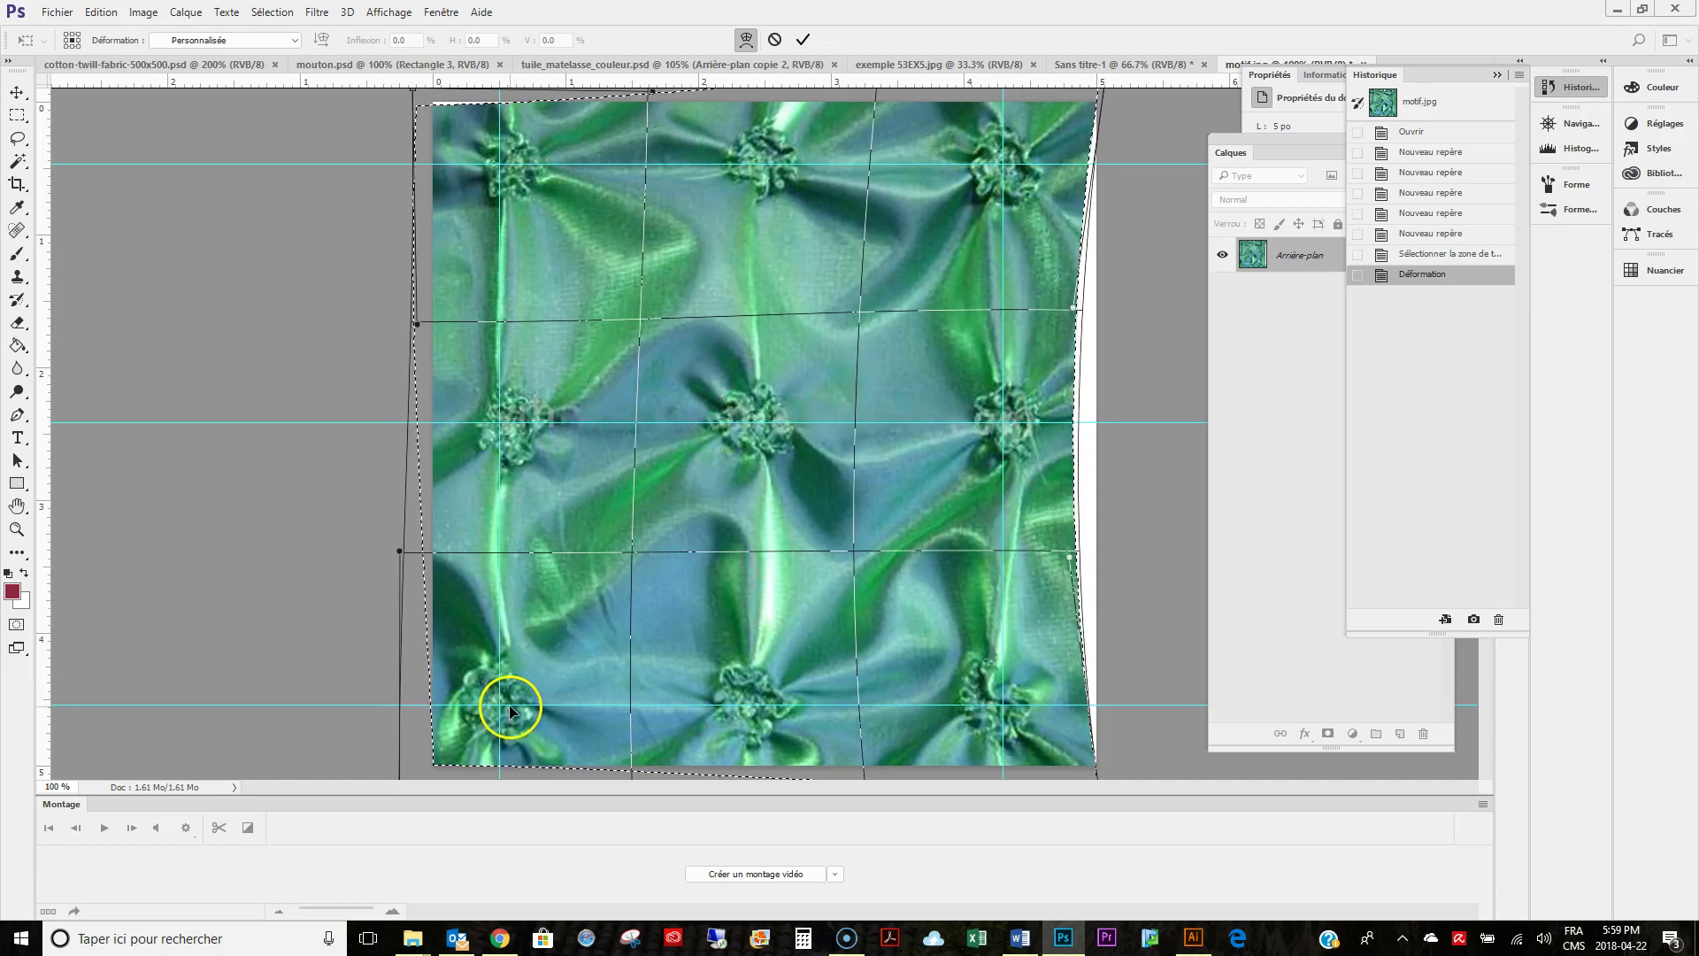
left_click(802, 40)
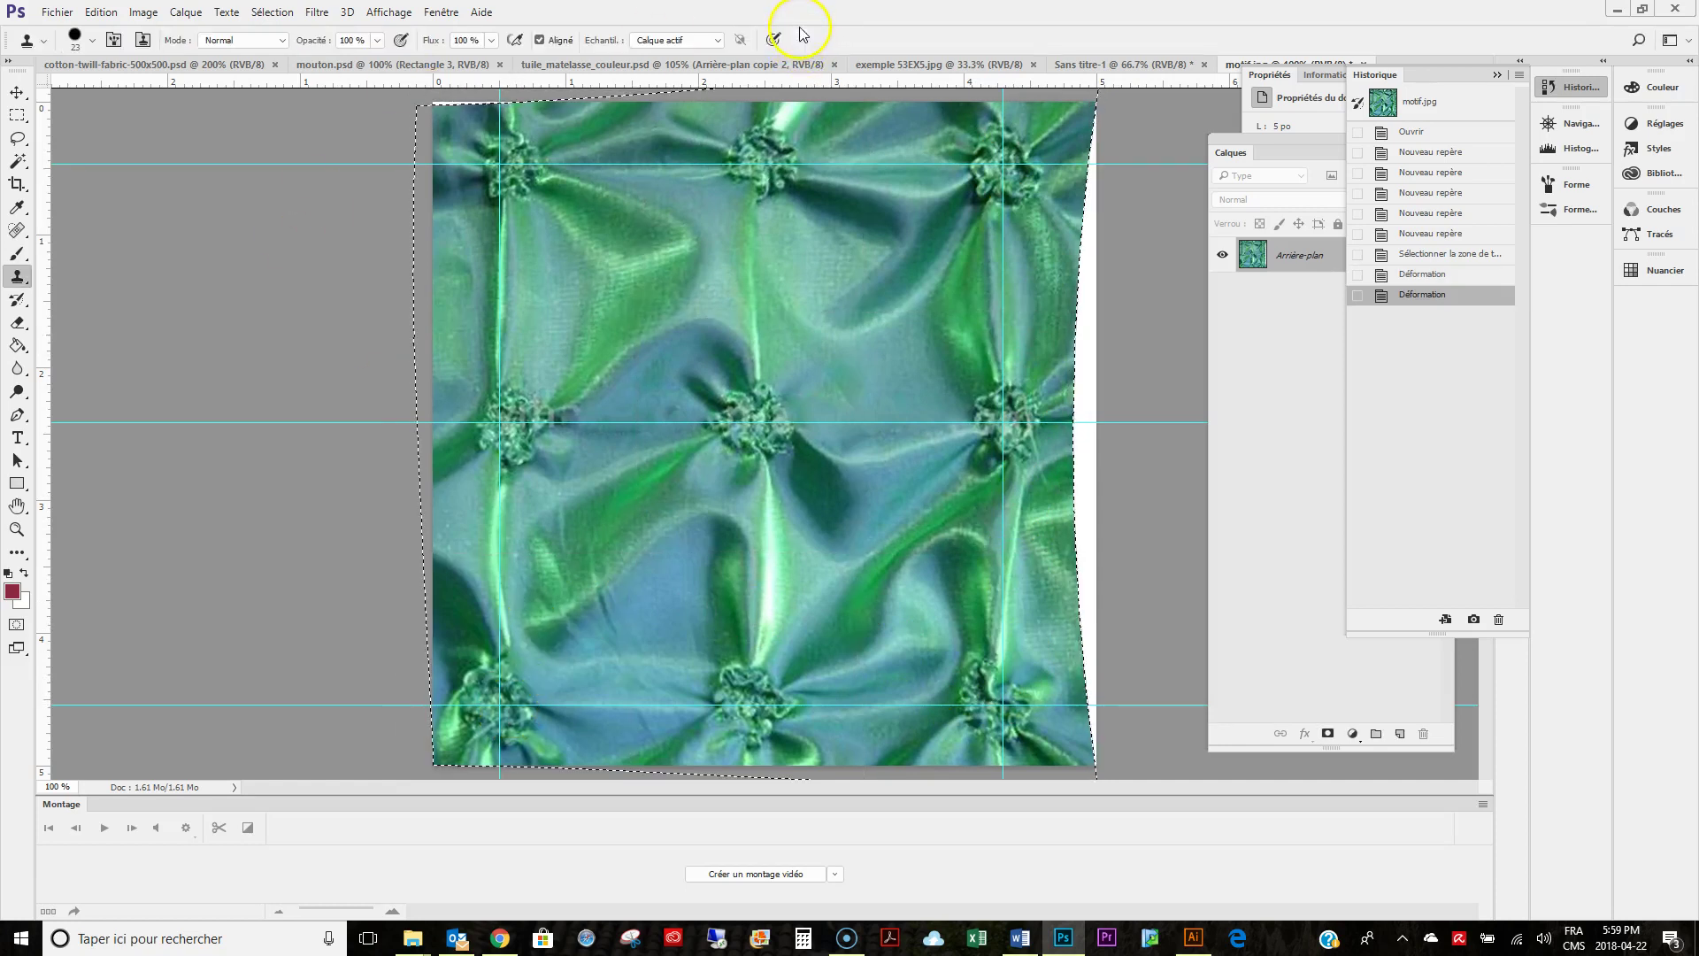
Crop the satin to the rectangle between the guide intersections.
left_click(17, 184)
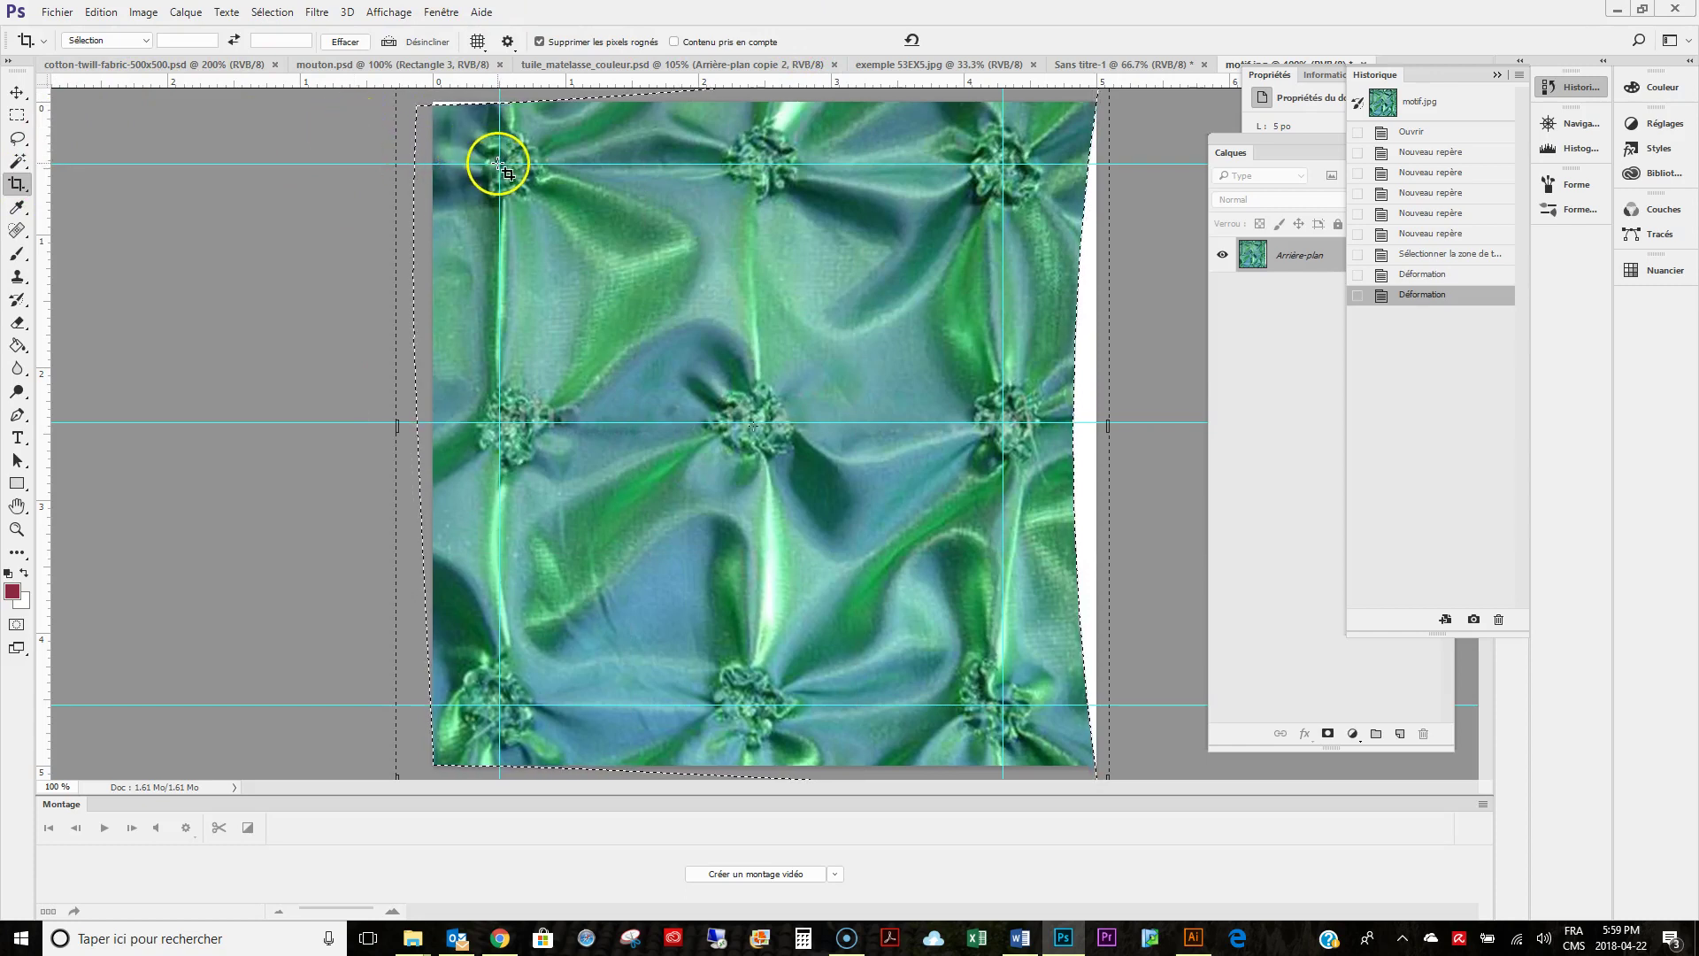
left_click_drag(500, 165, 1003, 703)
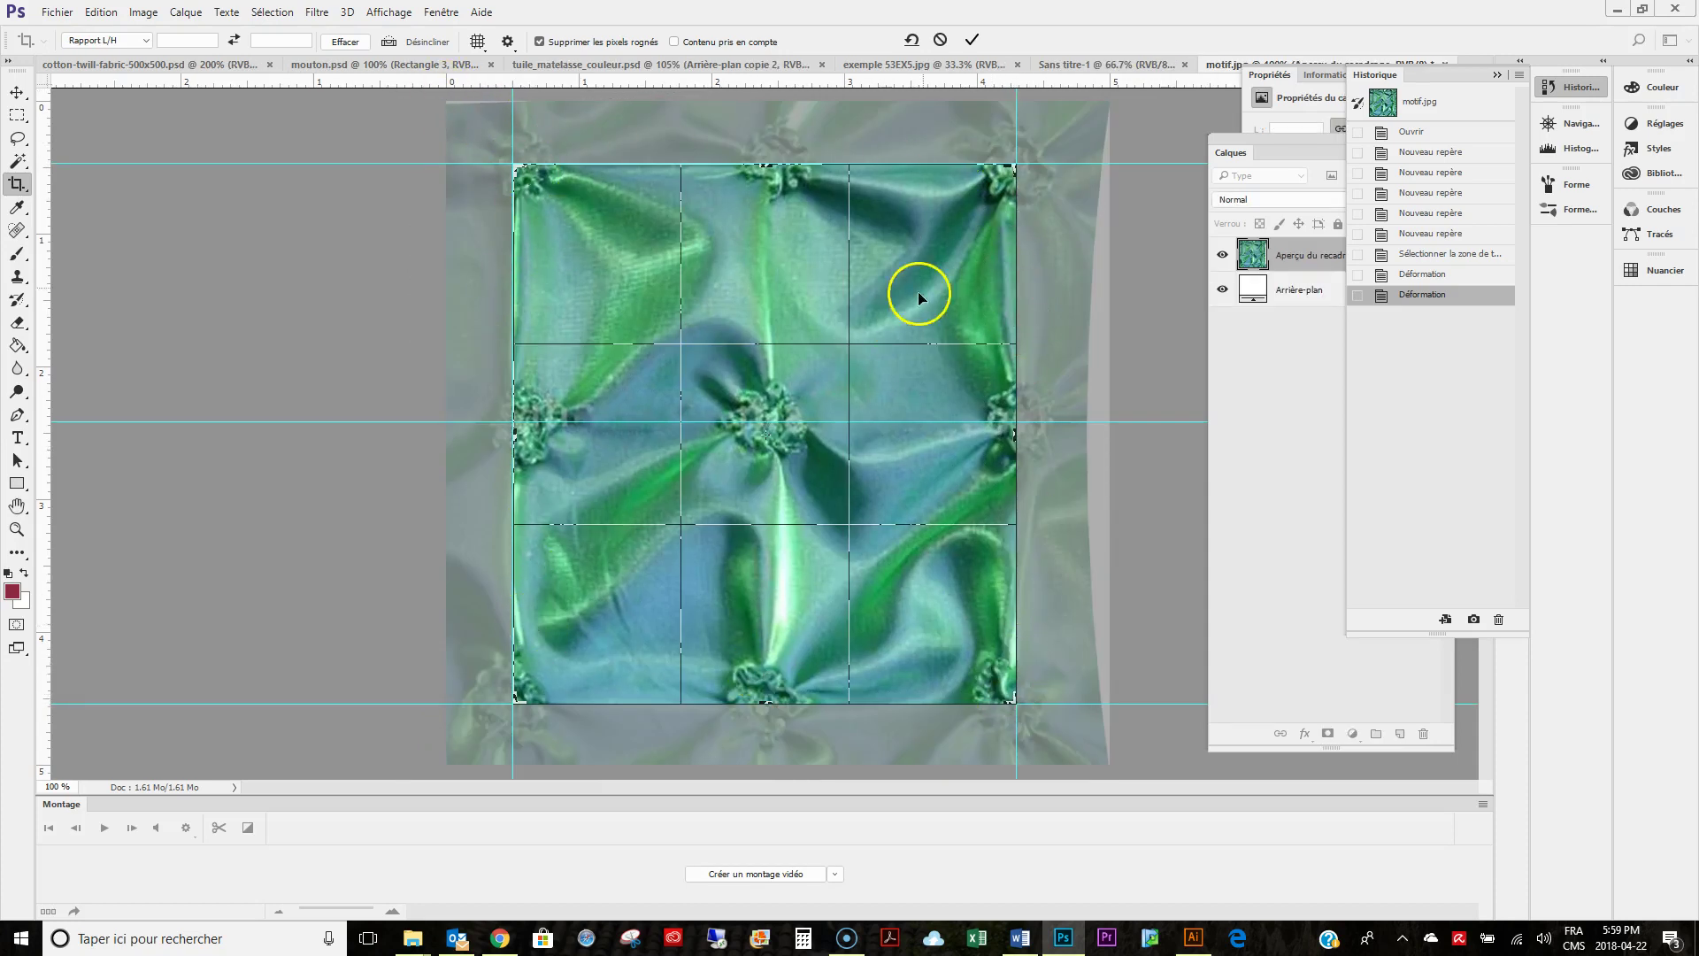
left_click(972, 40)
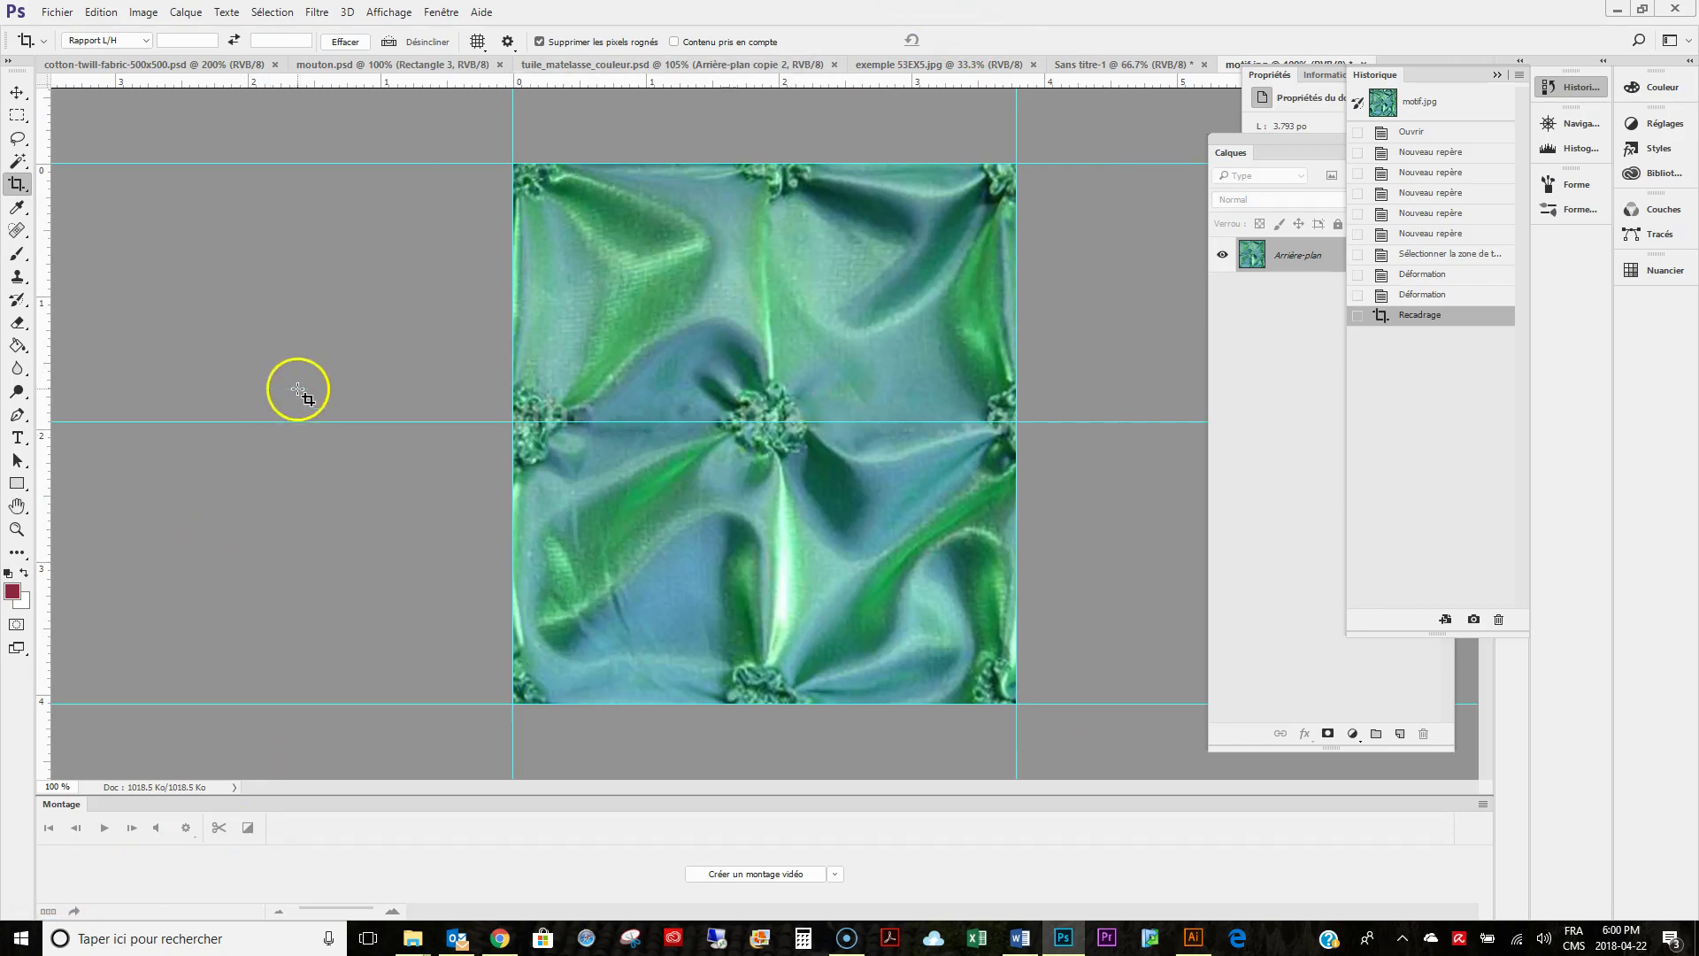
Apply Filtre > Divers > Translation with Verticale +304 and Reboucler wrap-around.
left_click(318, 13)
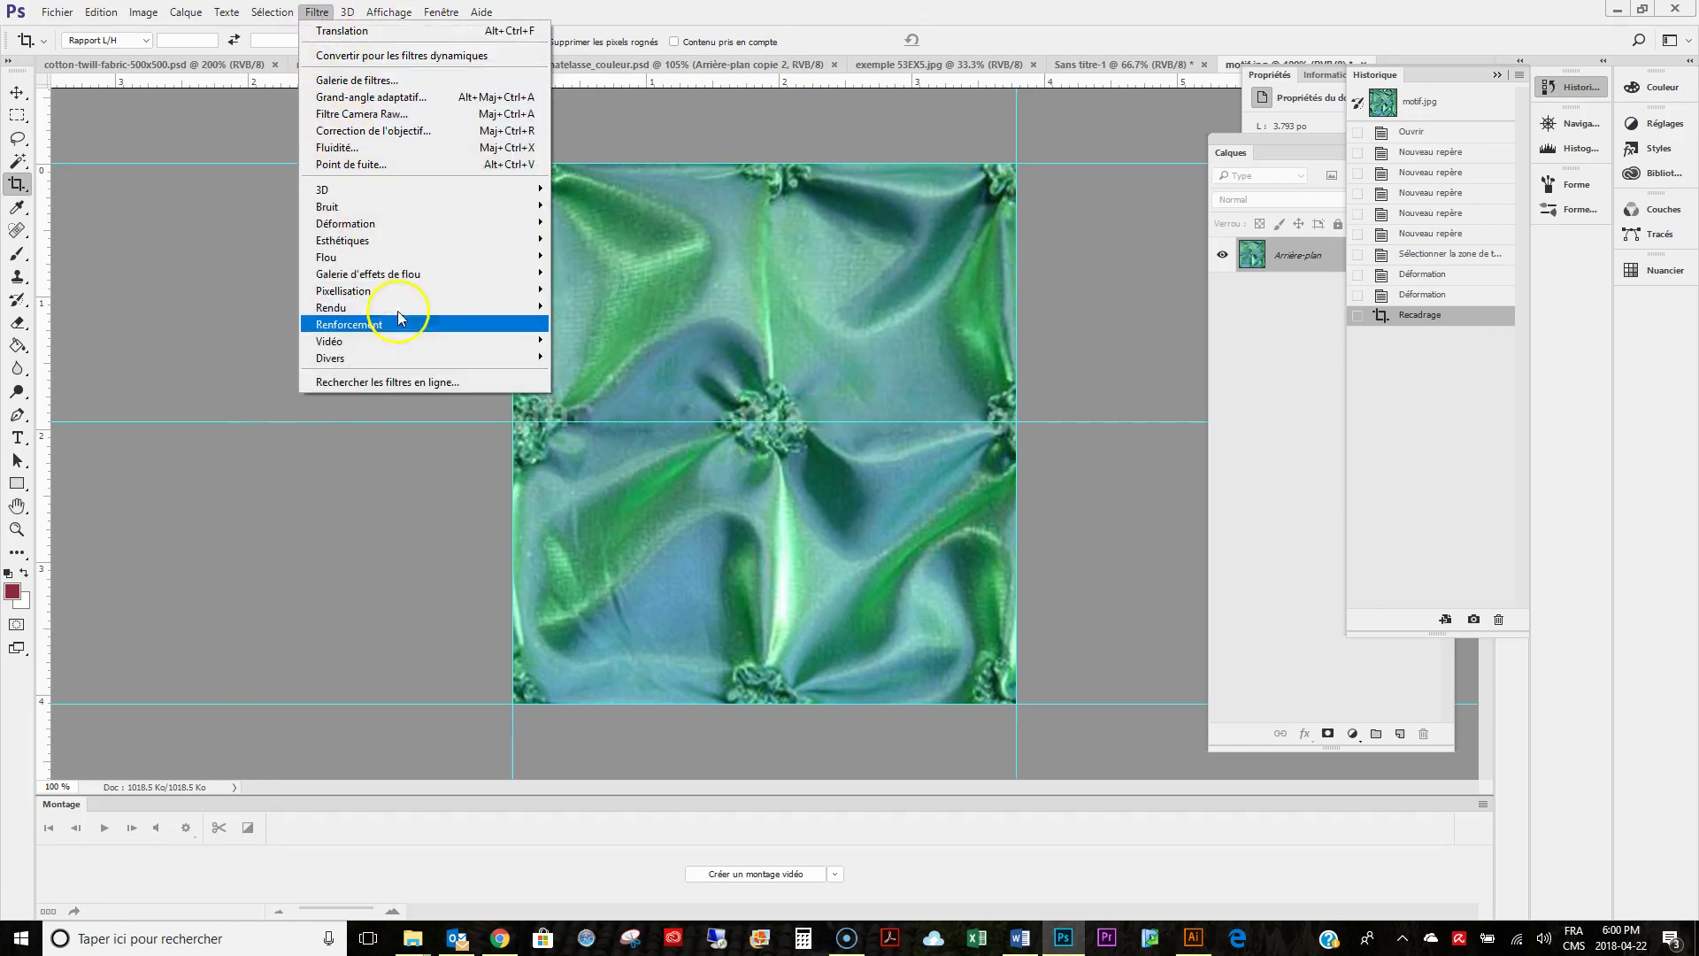
mouse_move(399, 358)
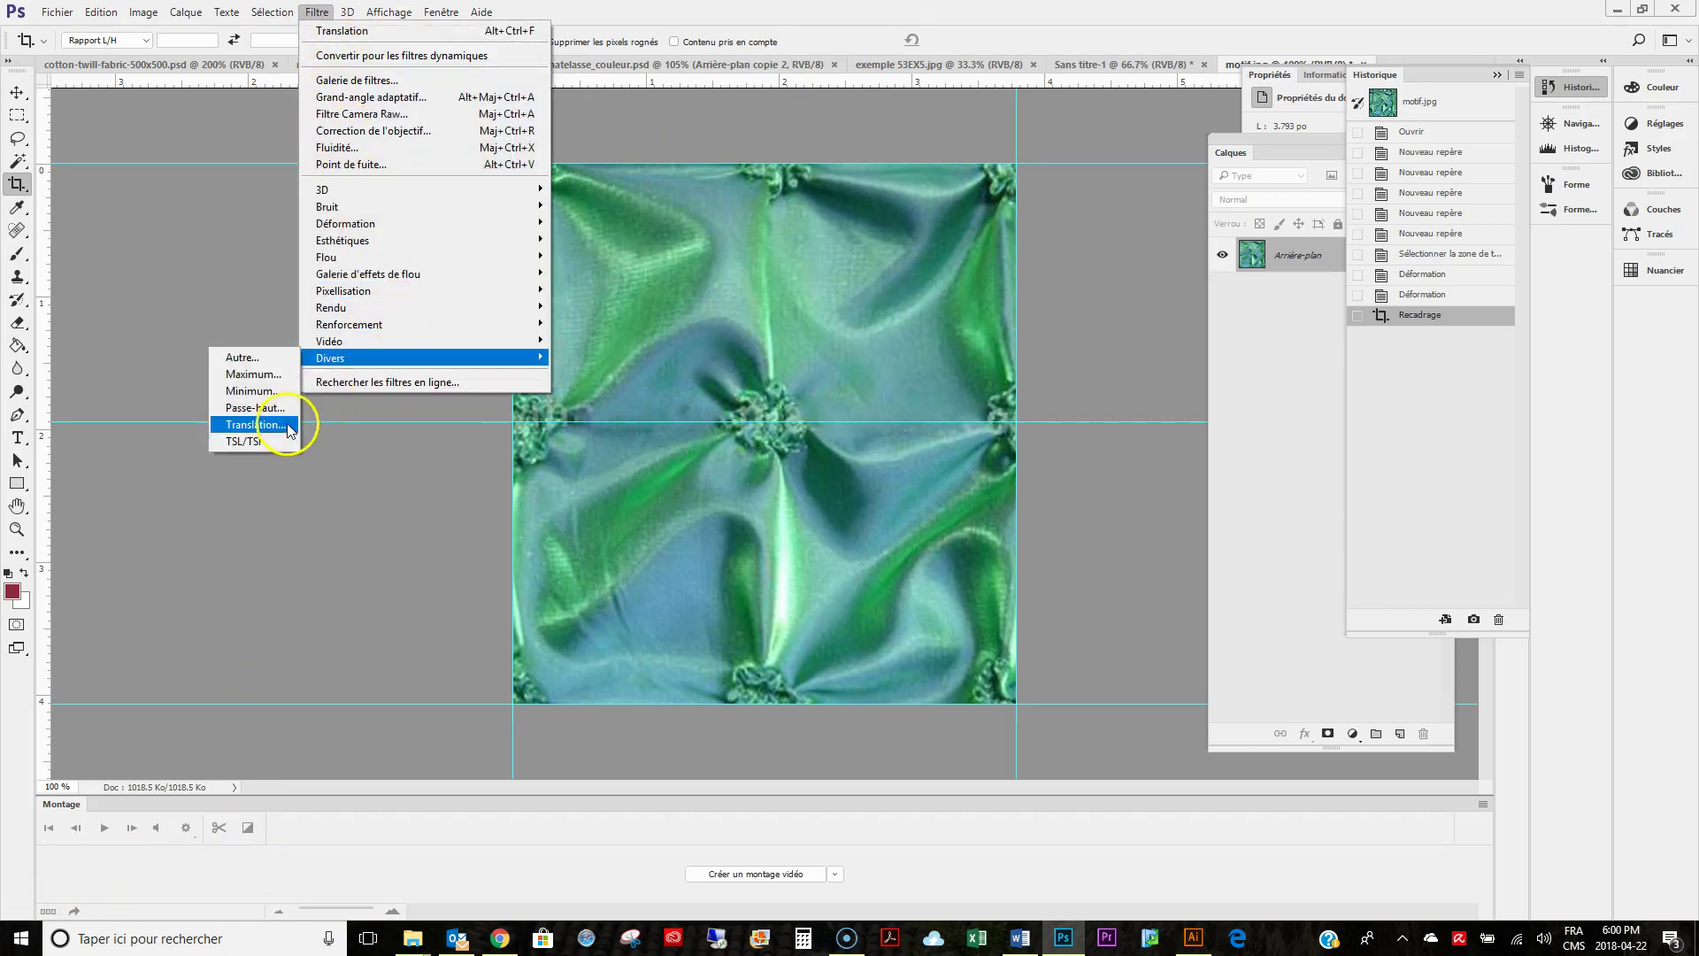
left_click(257, 424)
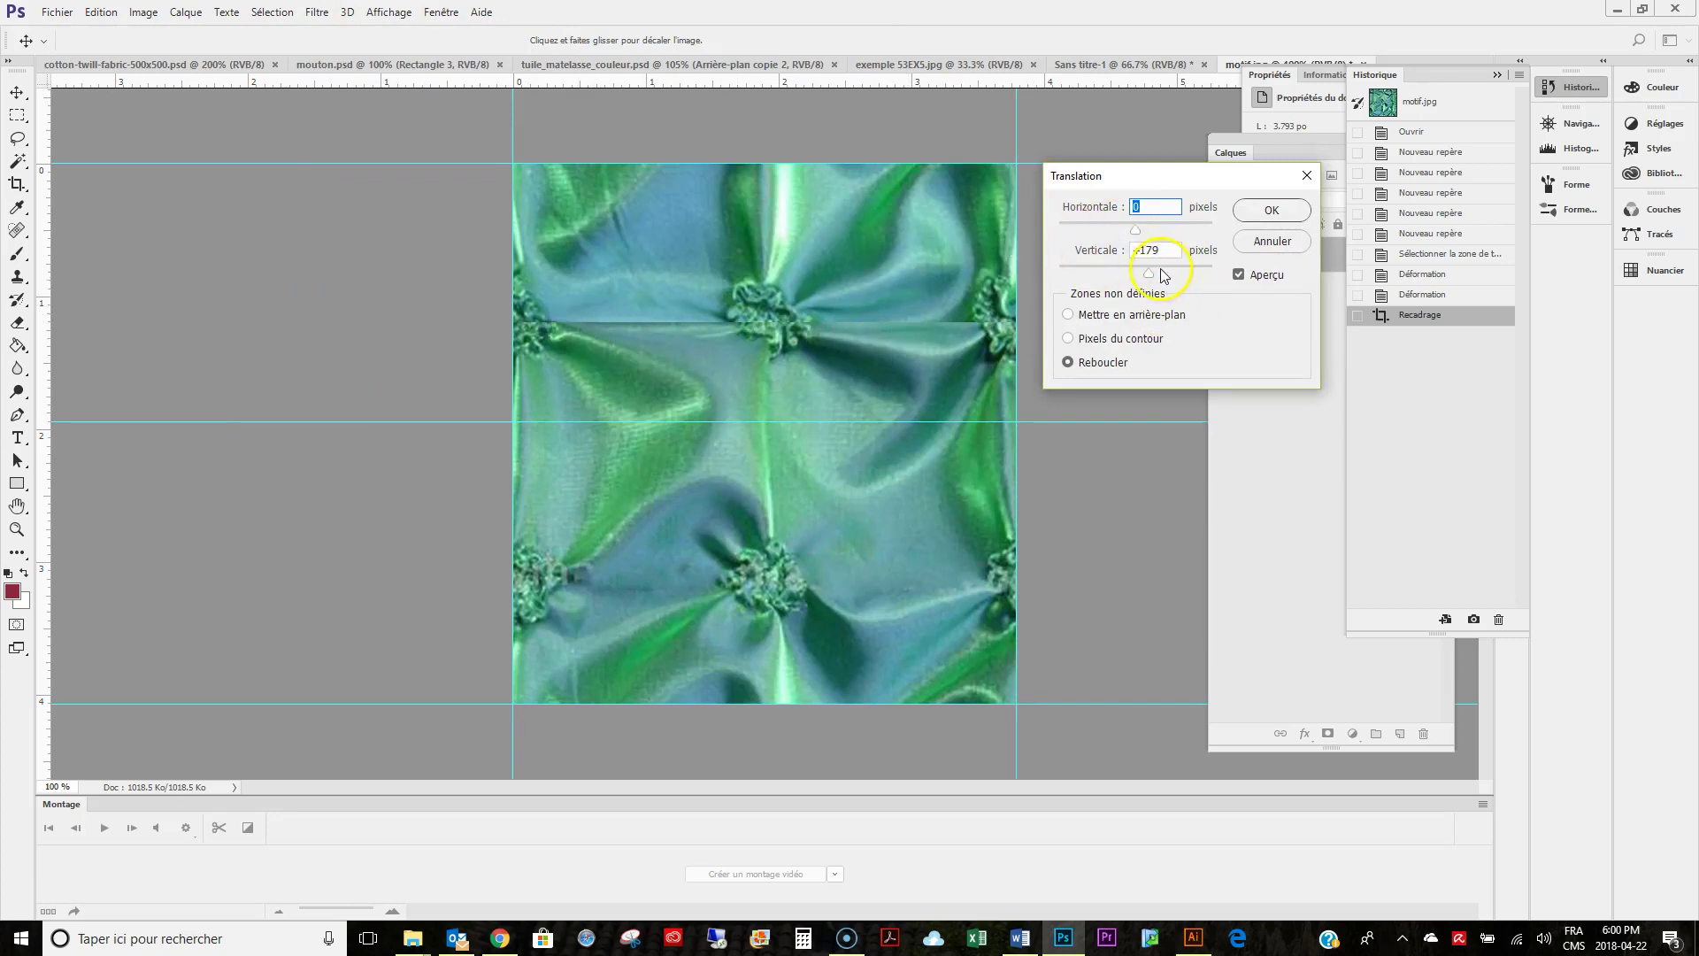
key("Tab")
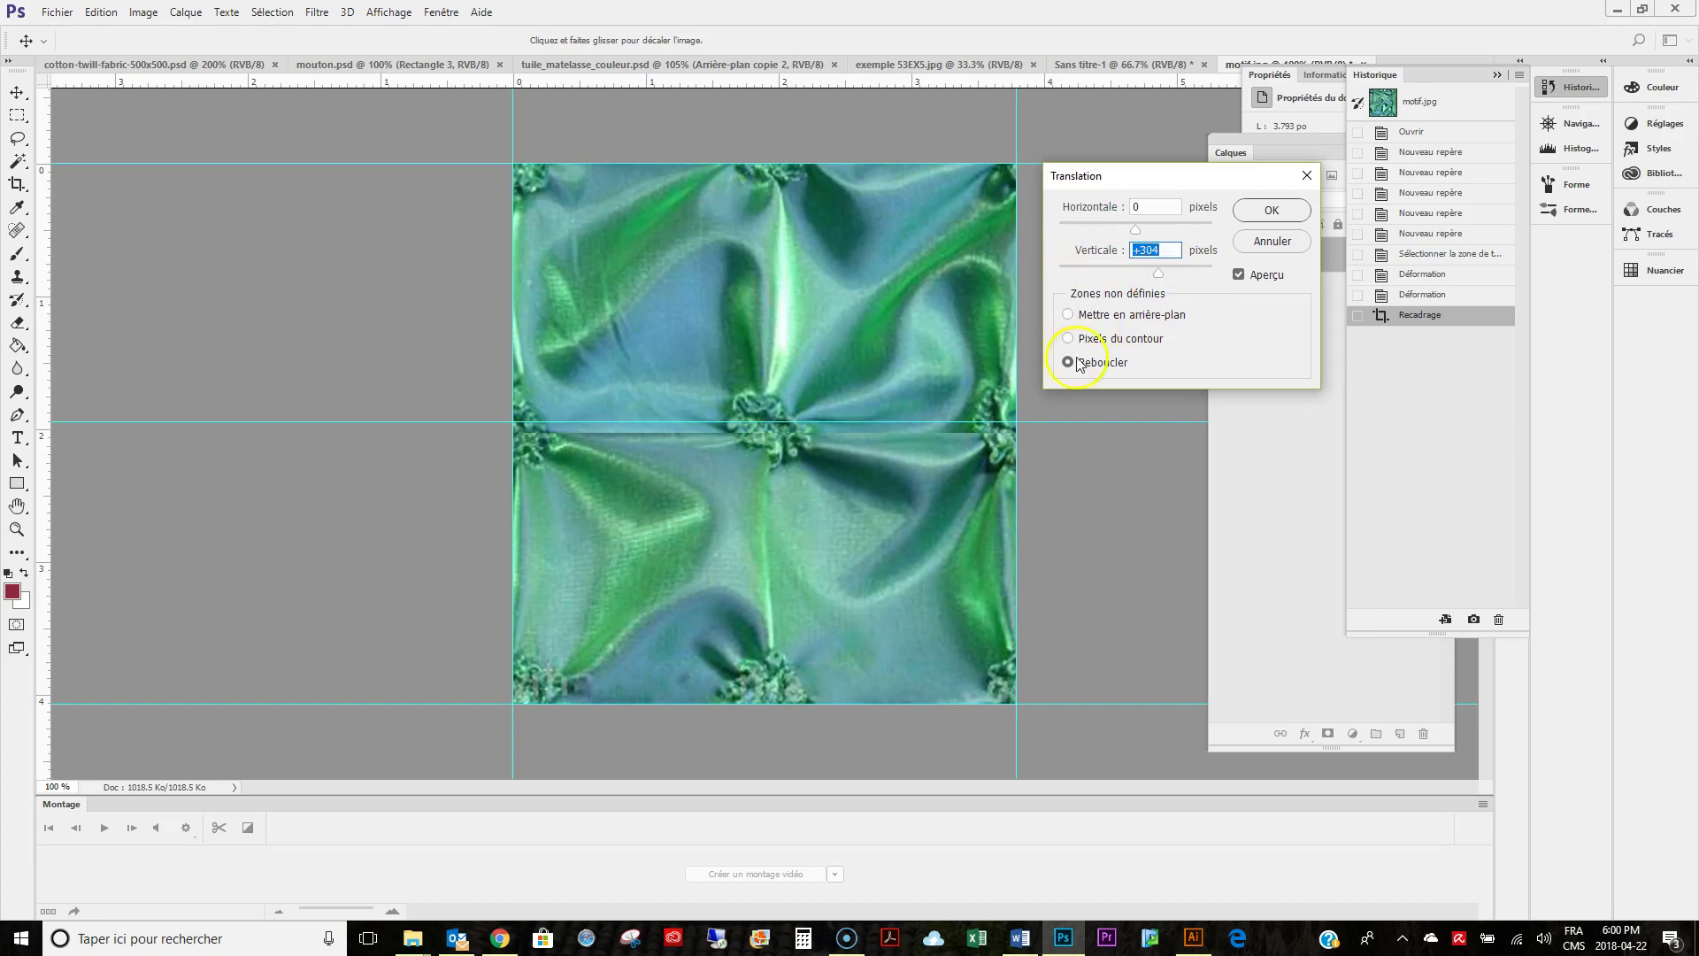
left_click(1265, 212)
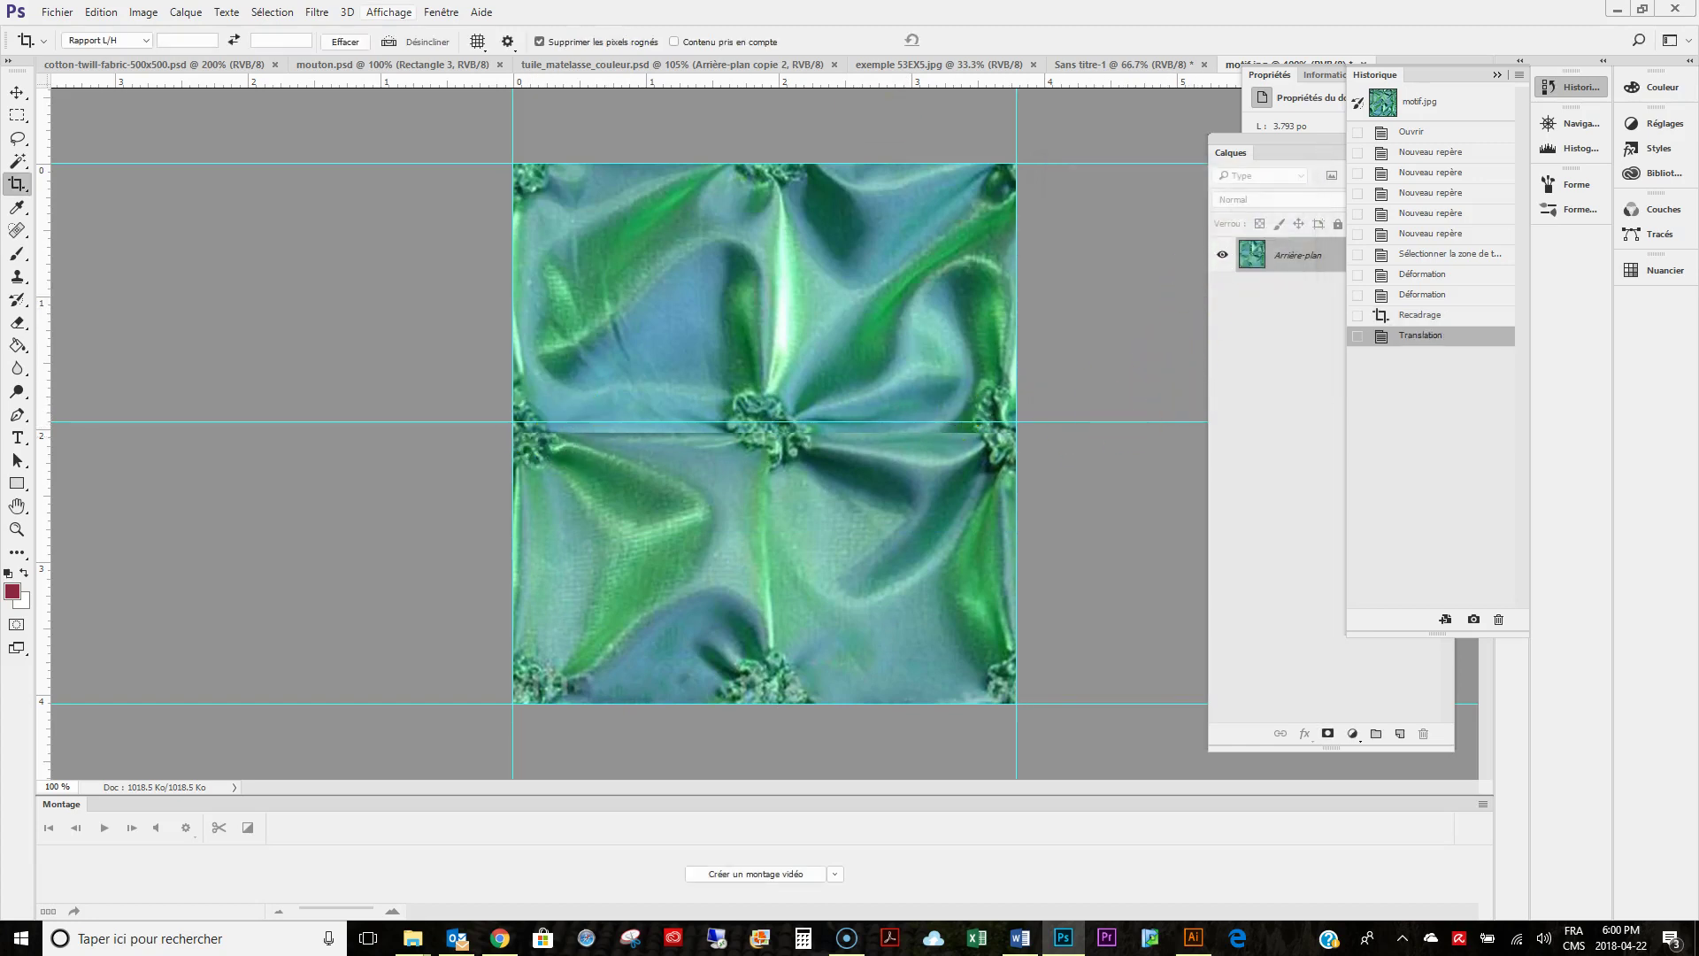
Clear every guide with Affichage > Effacer les repères.
left_click(378, 16)
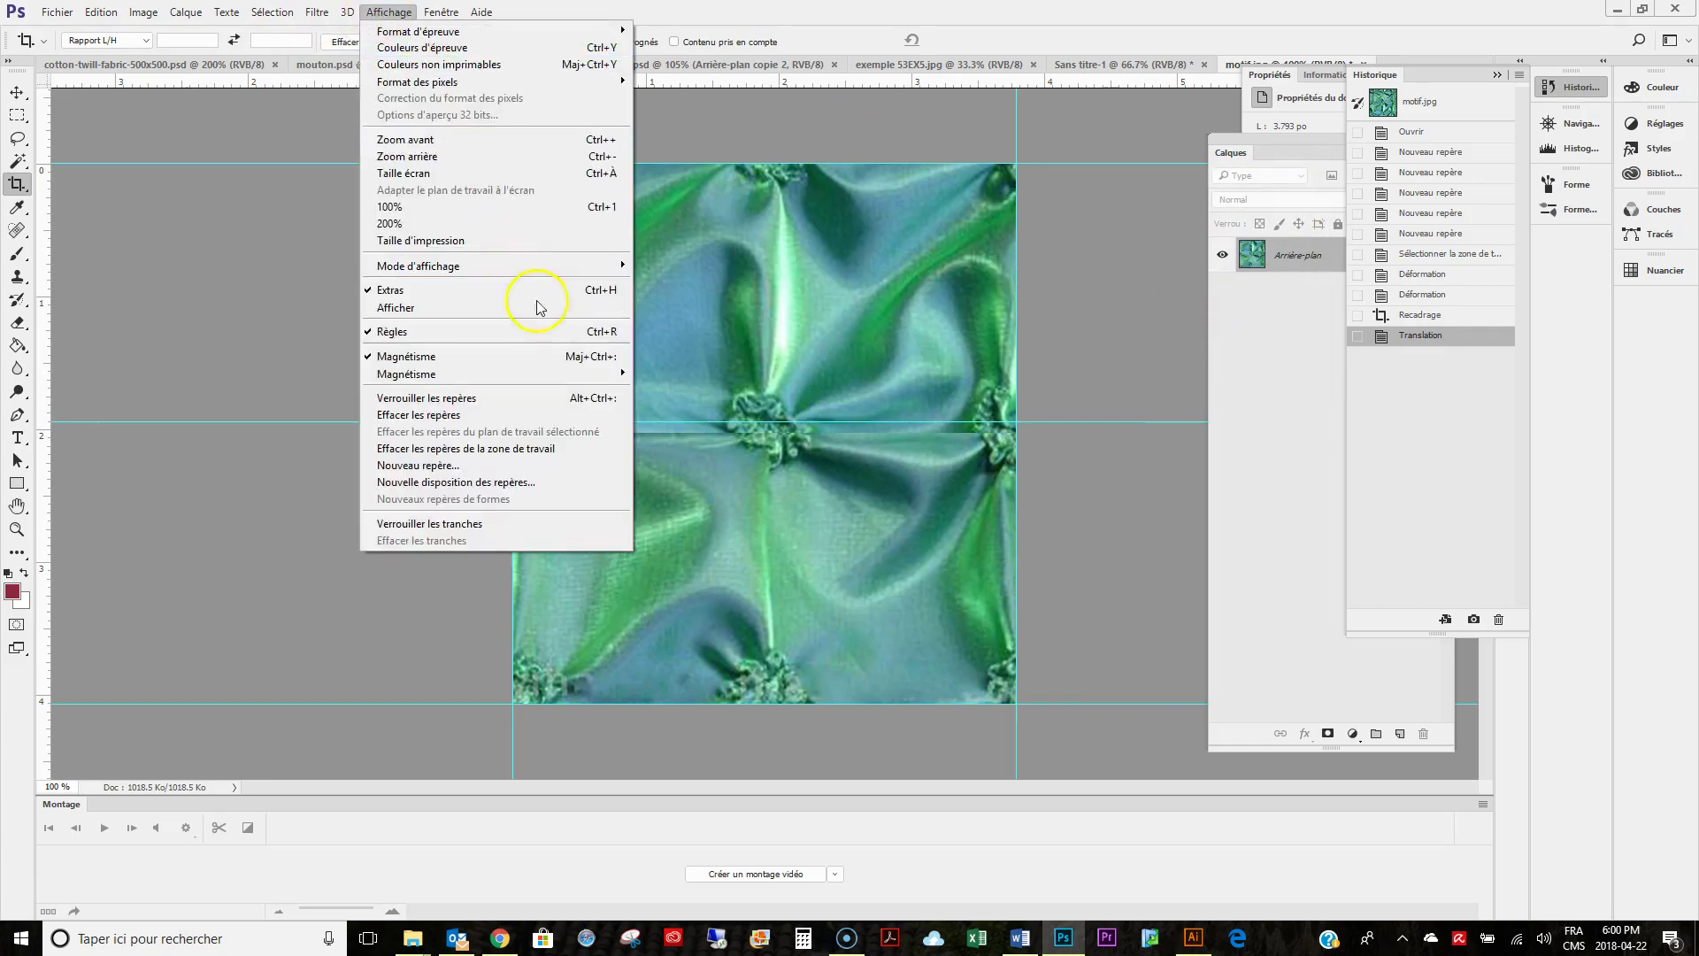
left_click(540, 421)
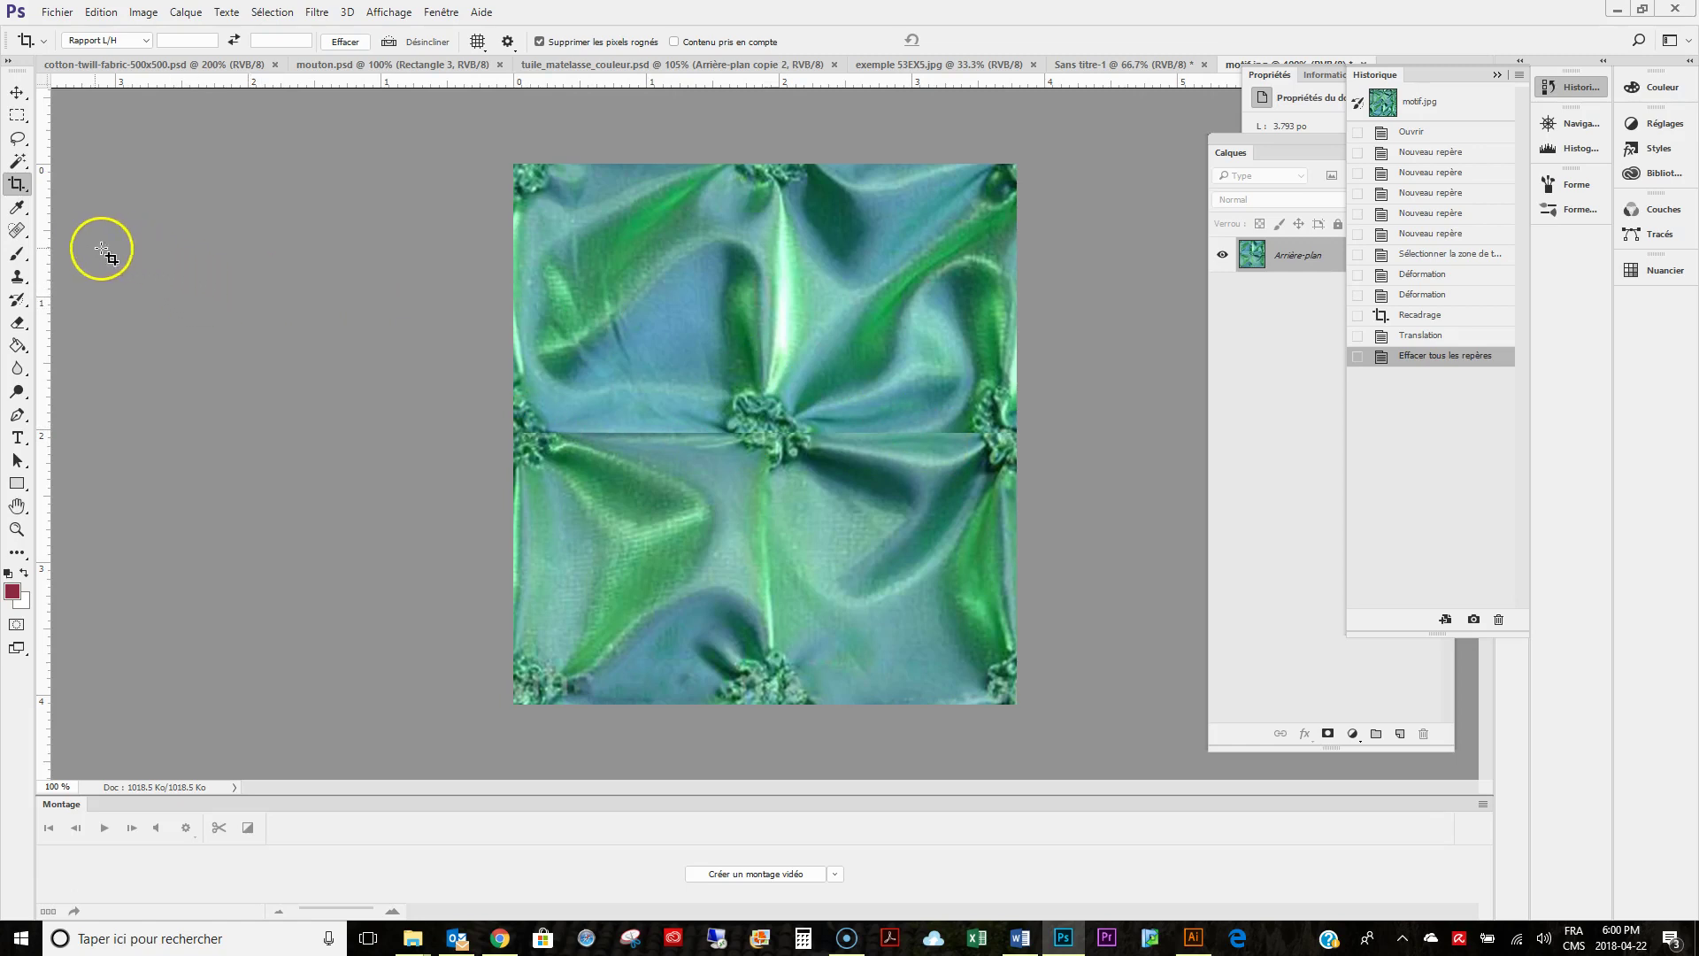
Spot-heal the horizontal seam on both sides of the centre, undoing the central knot retouch.
left_click(19, 232)
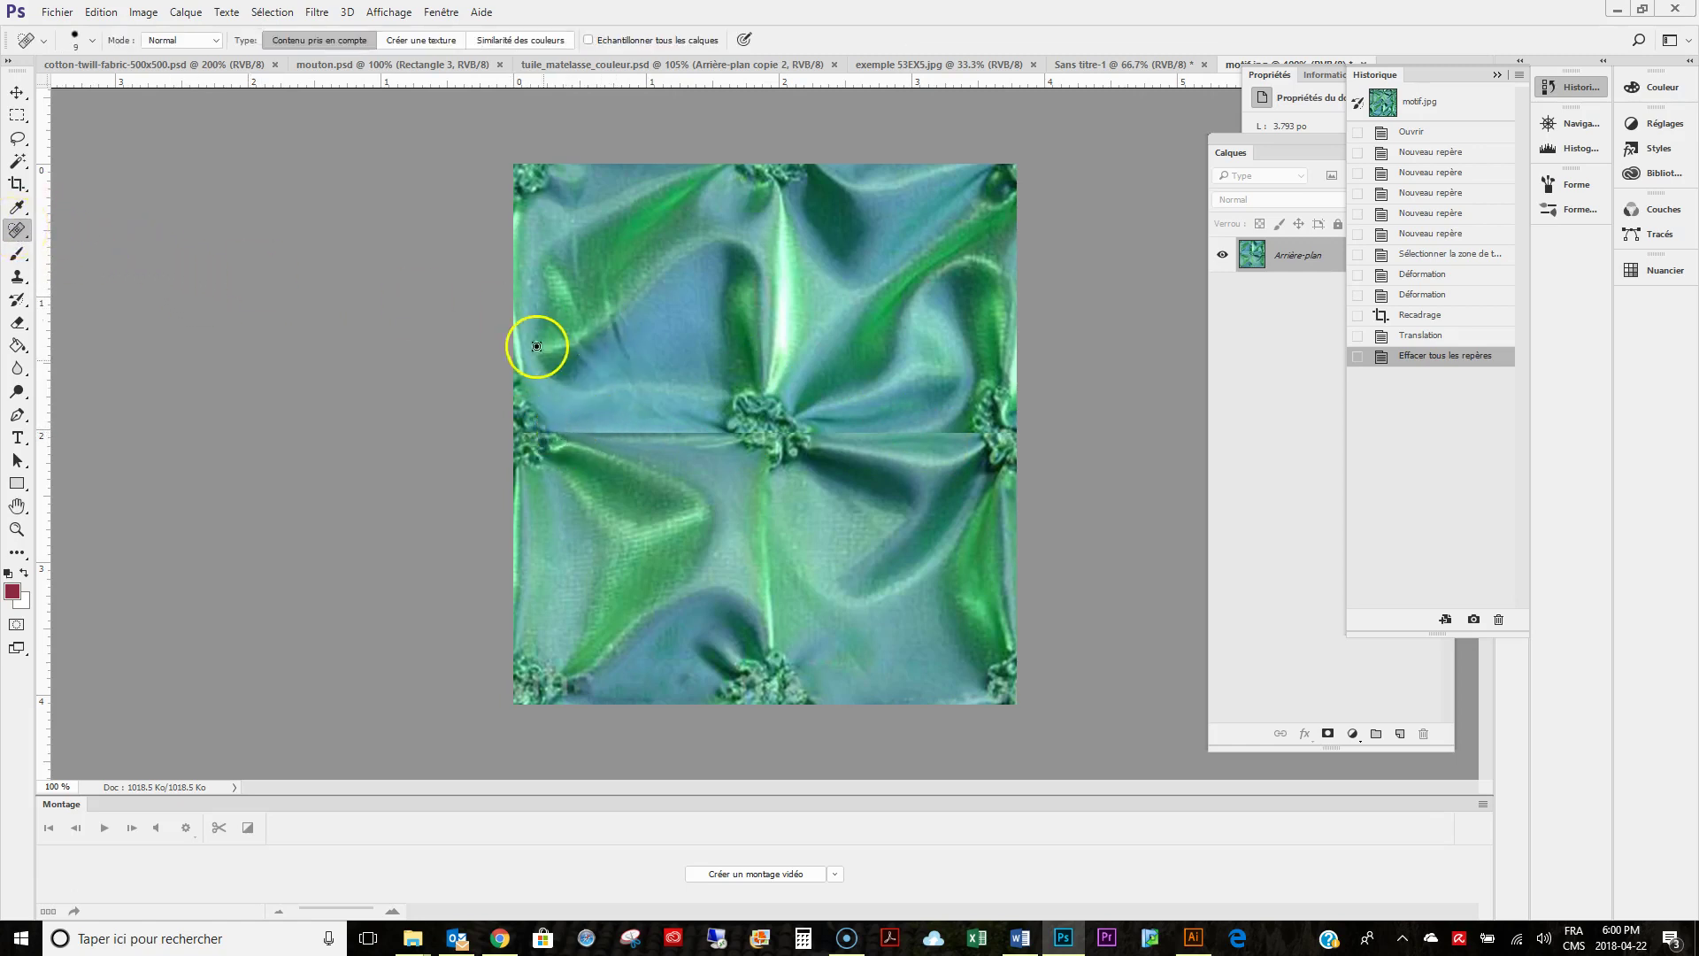
right_click(607, 398)
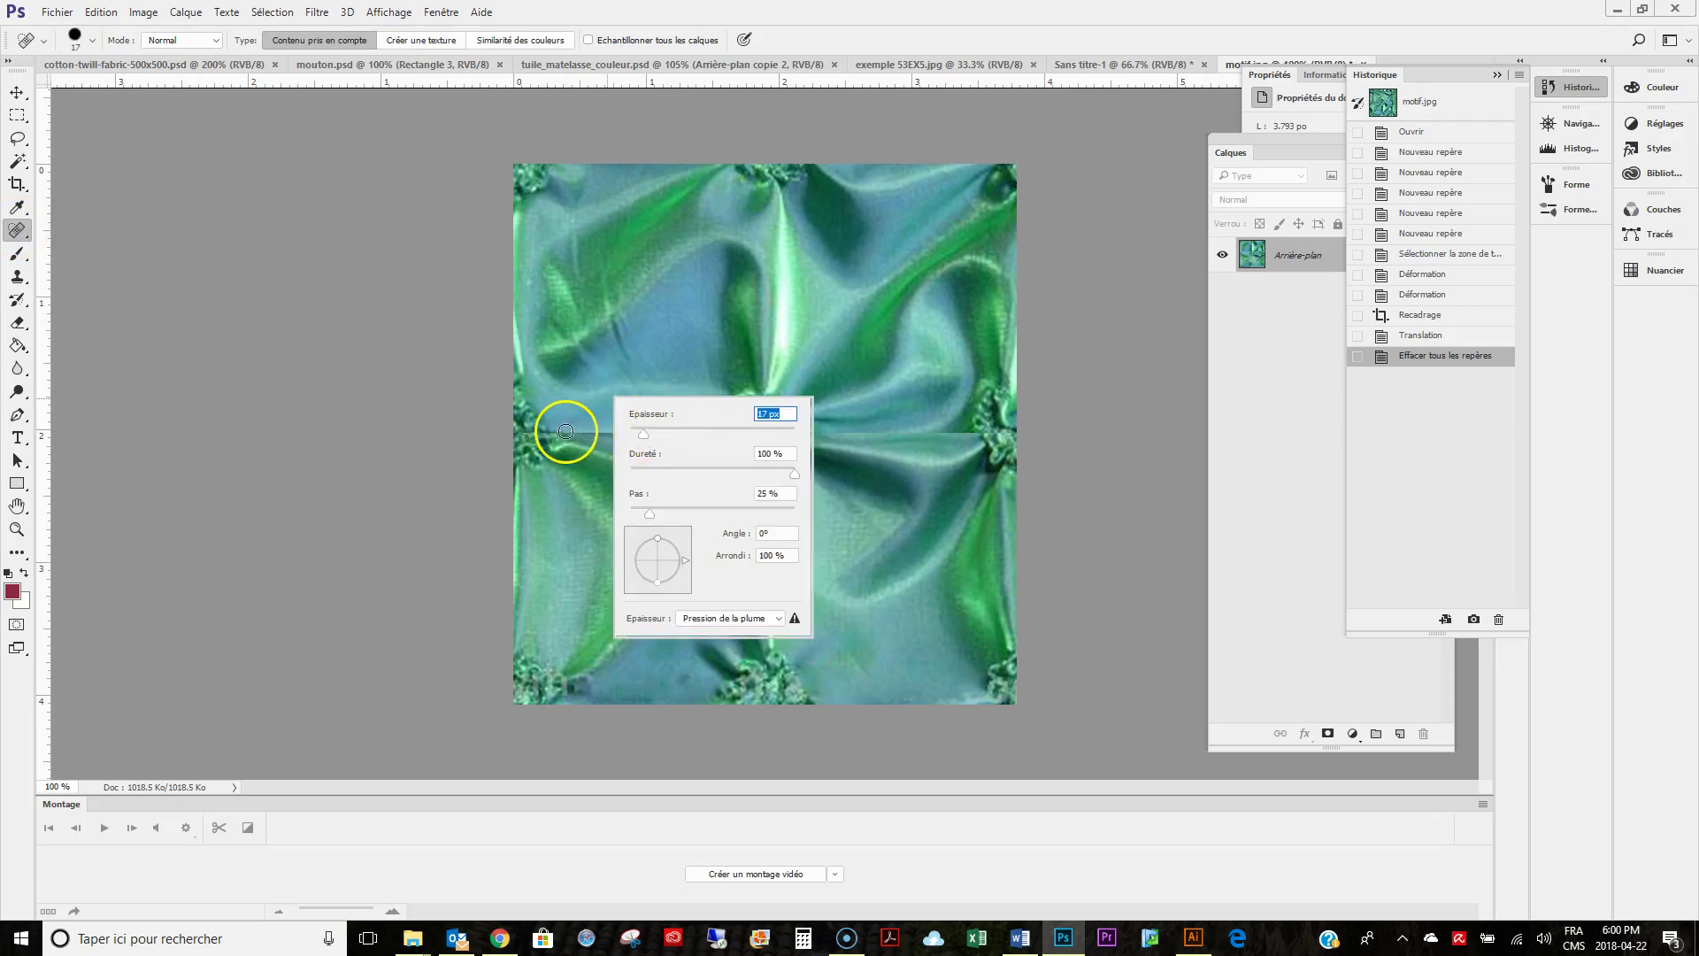
left_click_drag(551, 433, 751, 427)
left_click_drag(828, 433, 1004, 420)
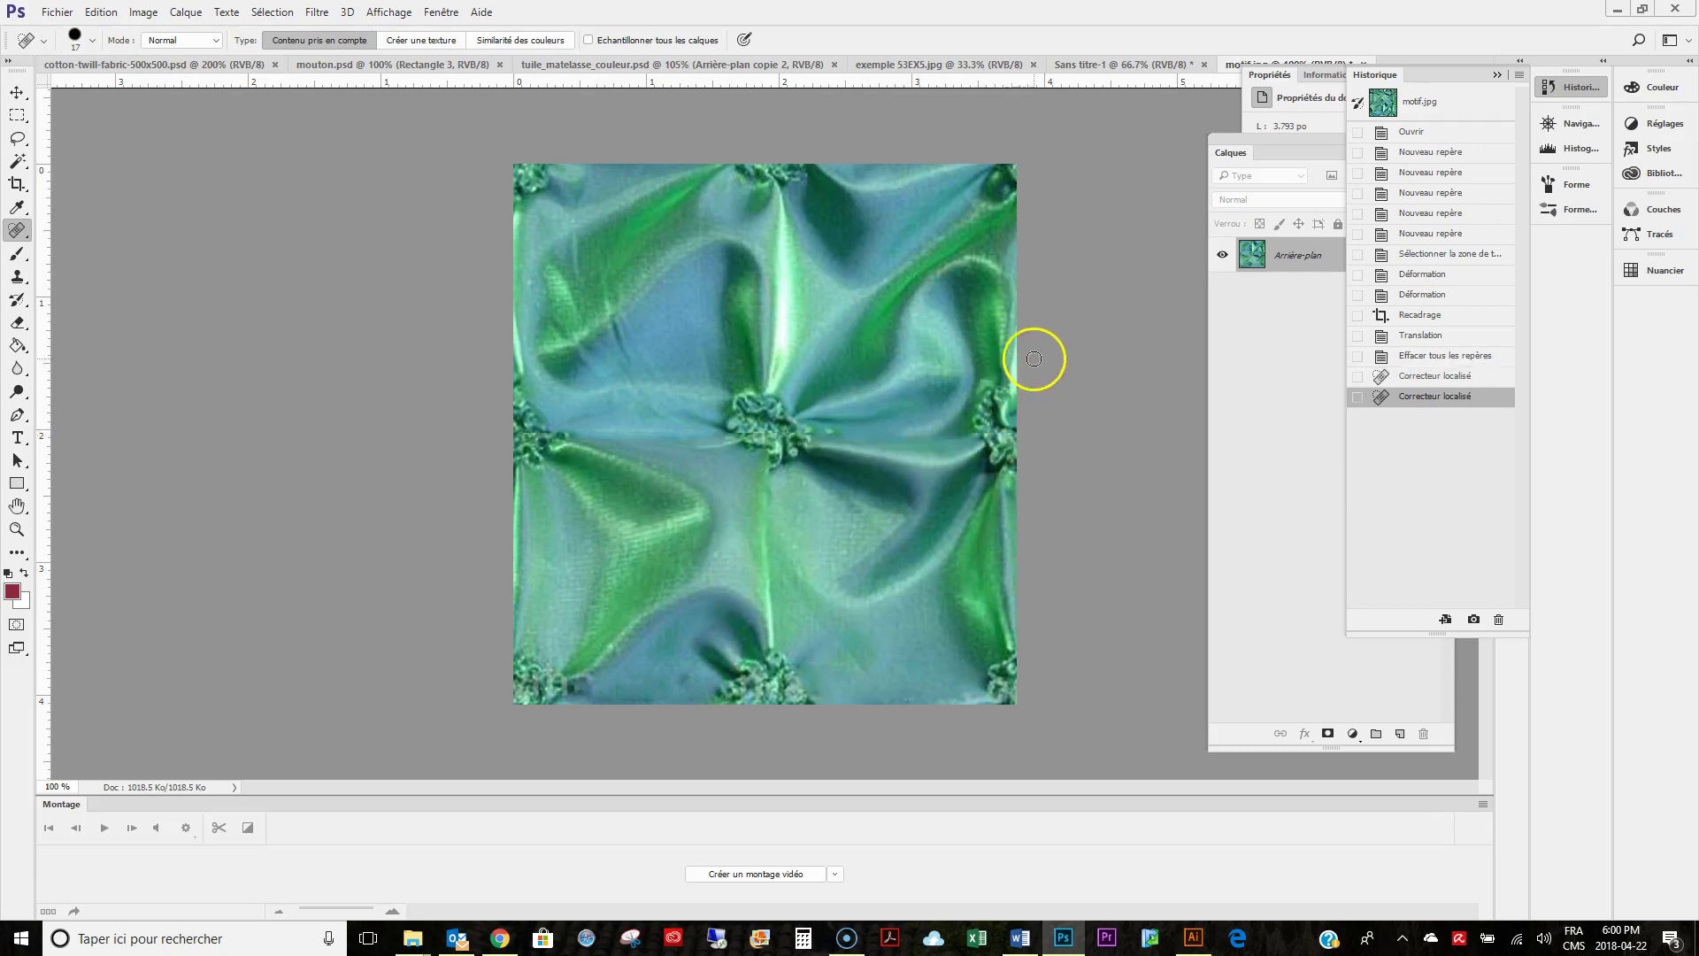
left_click_drag(753, 432, 797, 430)
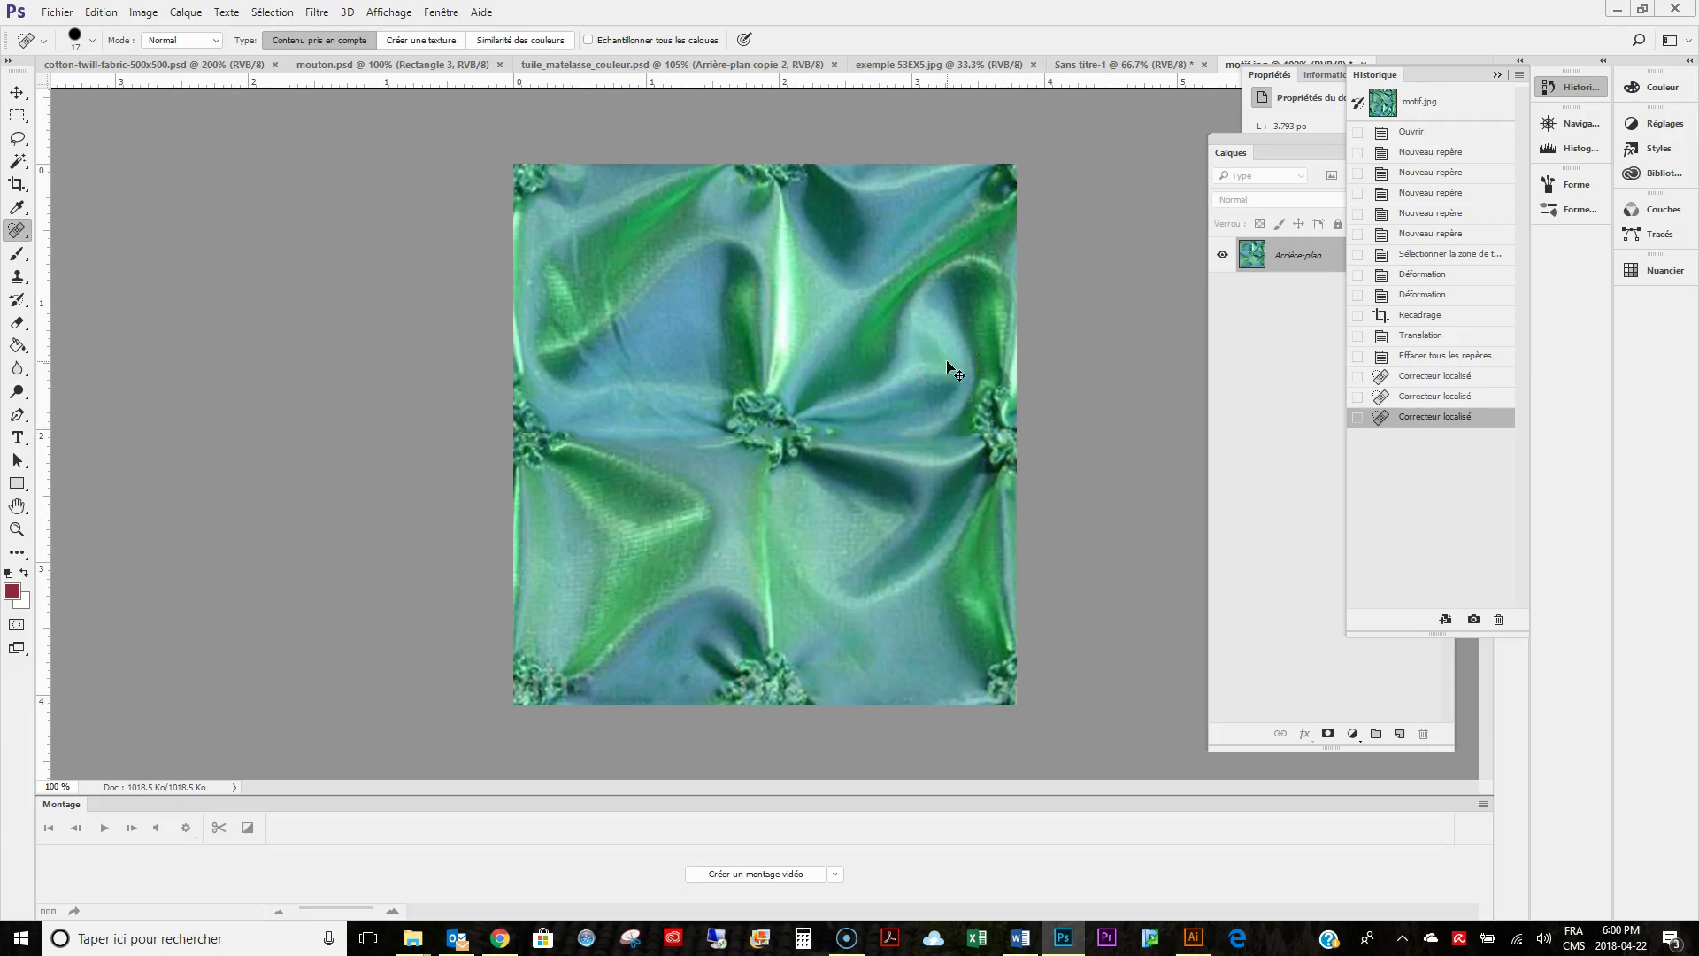
key("ctrl+z")
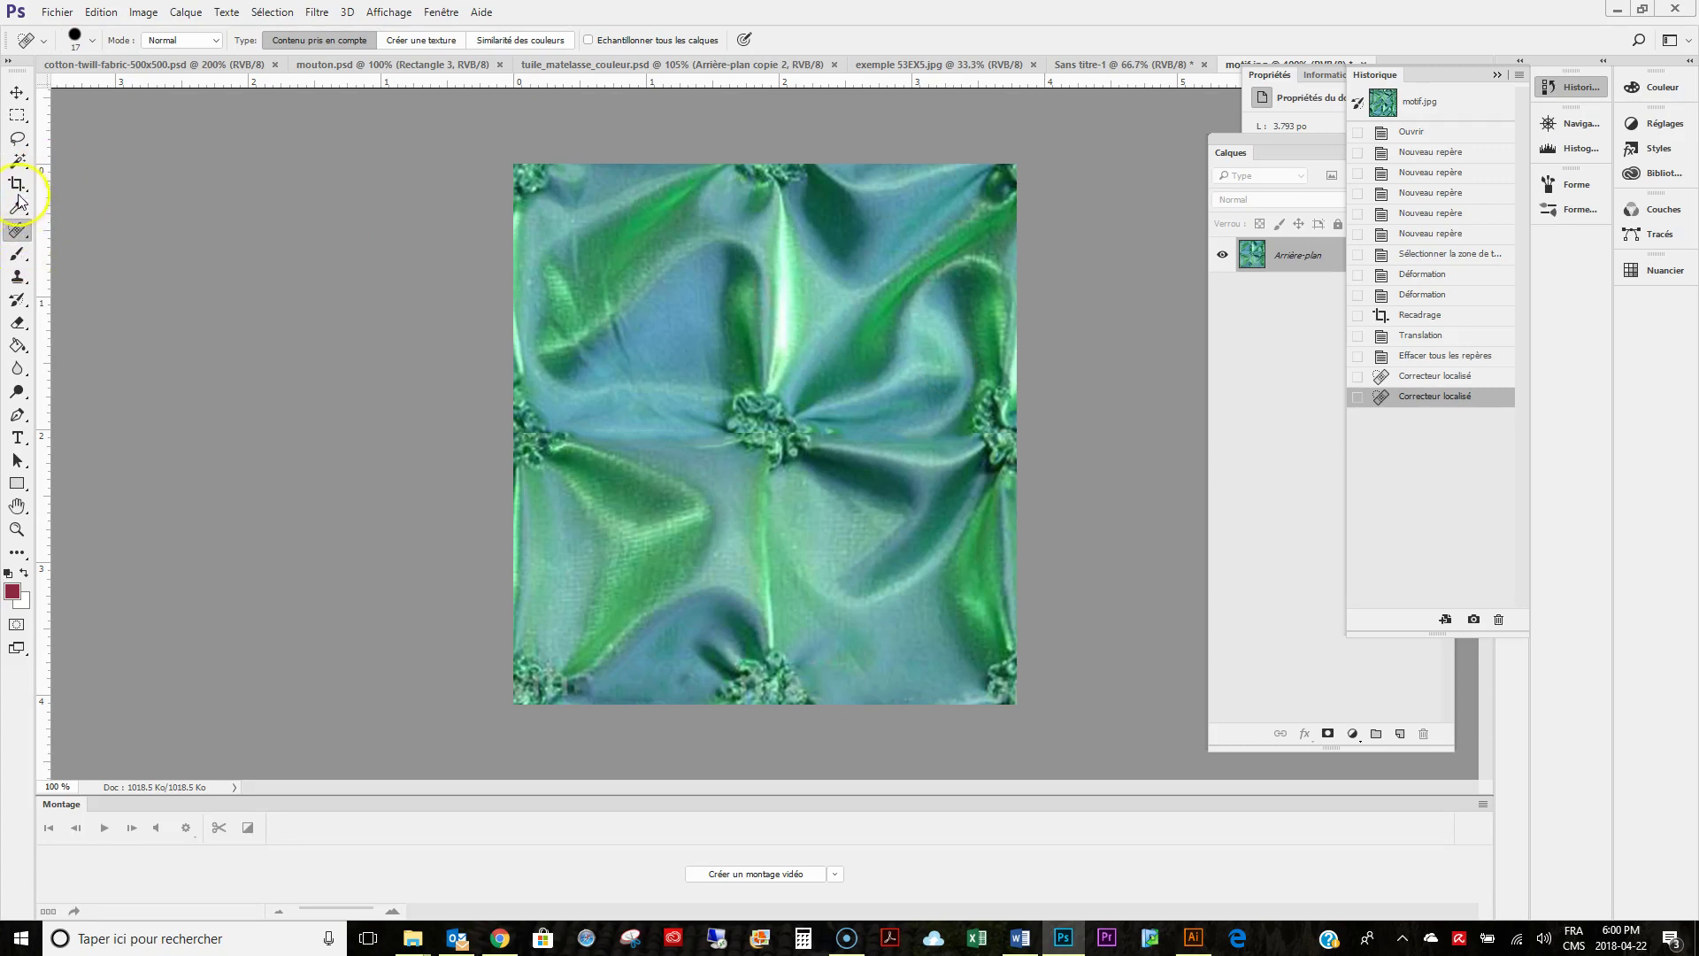
Clone Stamp fabric texture over the seam at the central, right and left knots.
left_click(17, 277)
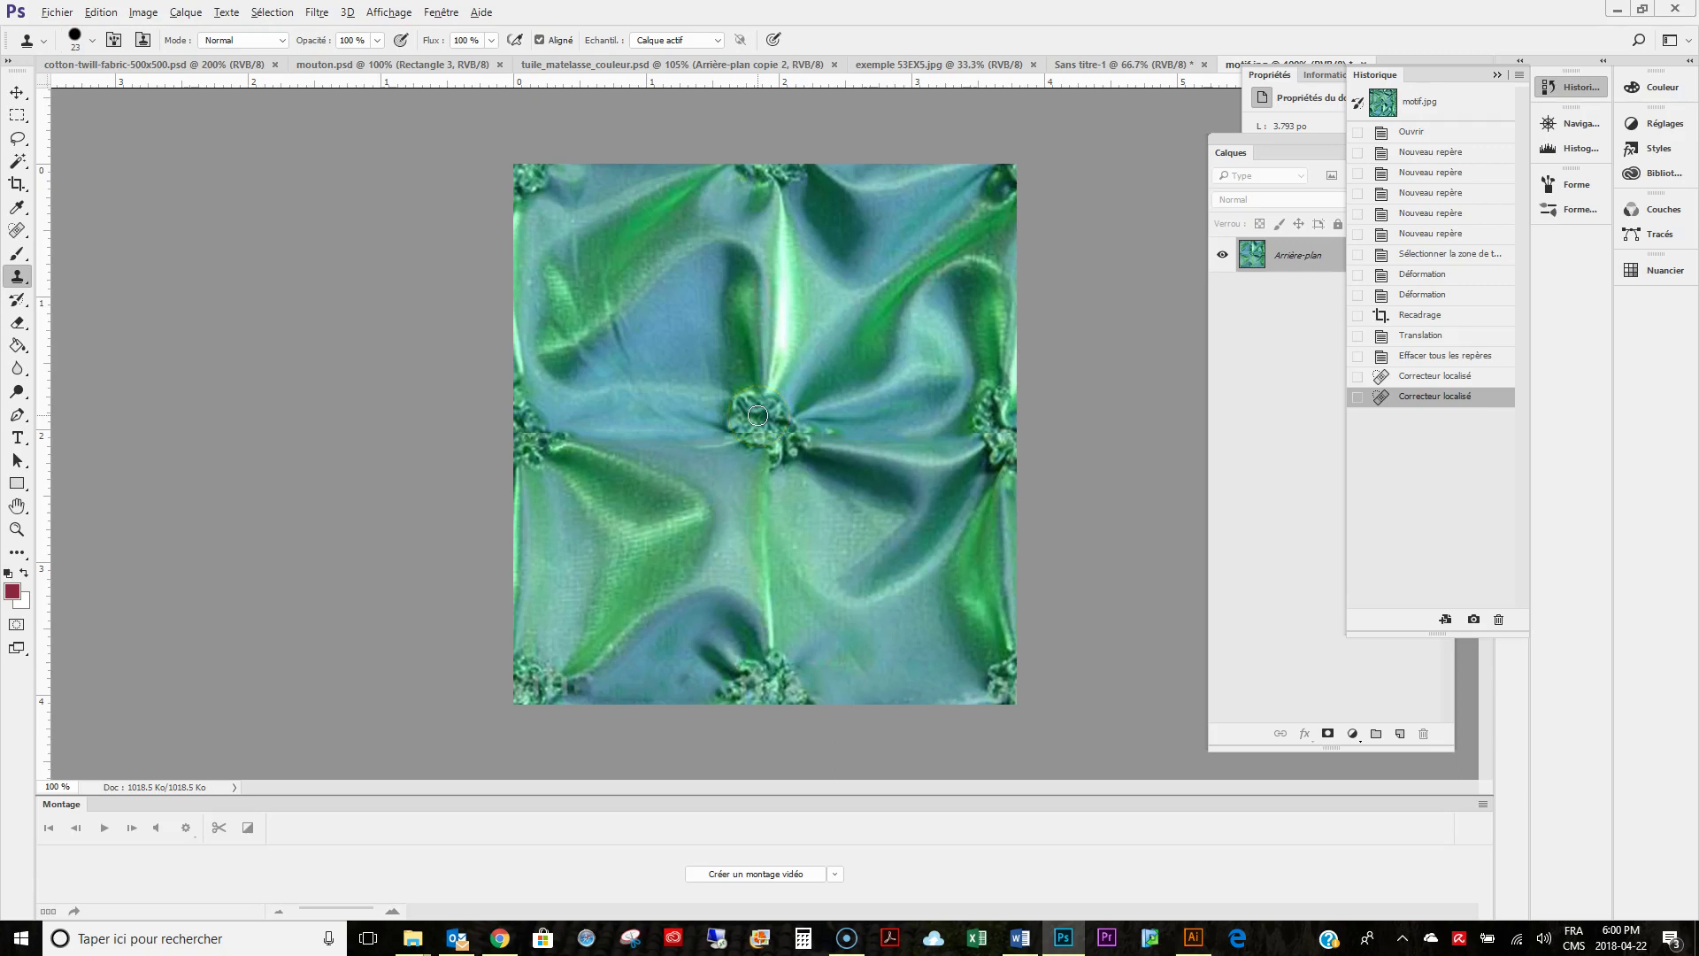
left_click_drag(758, 415, 780, 432)
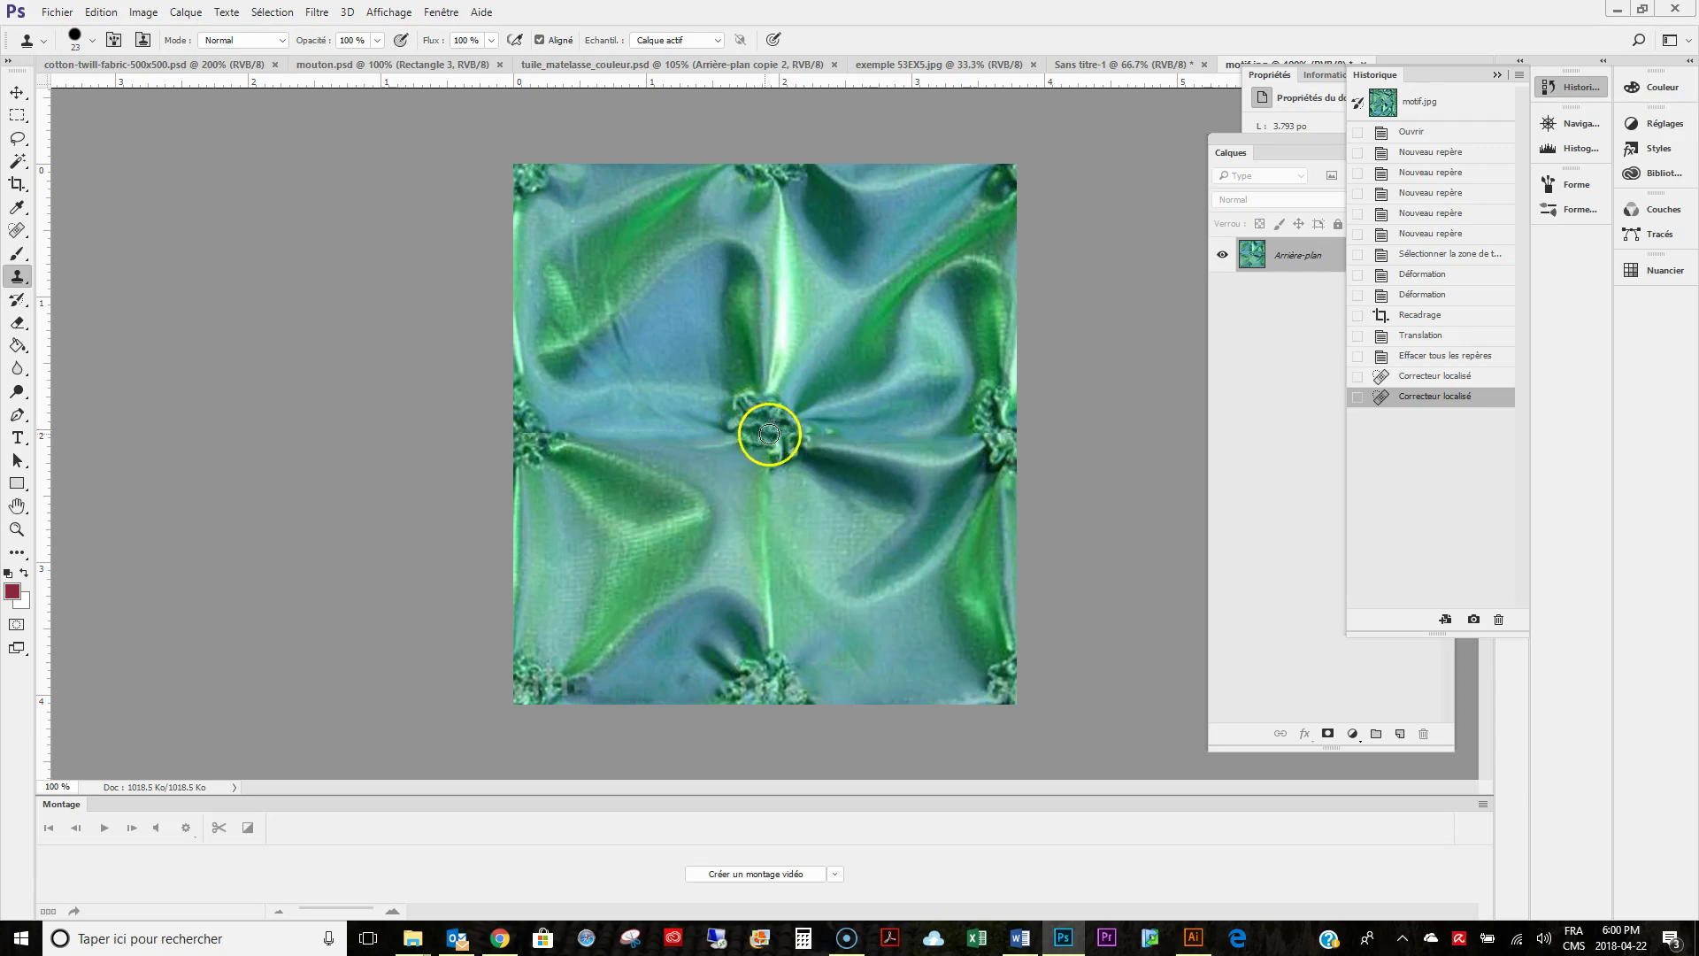
left_click(788, 370)
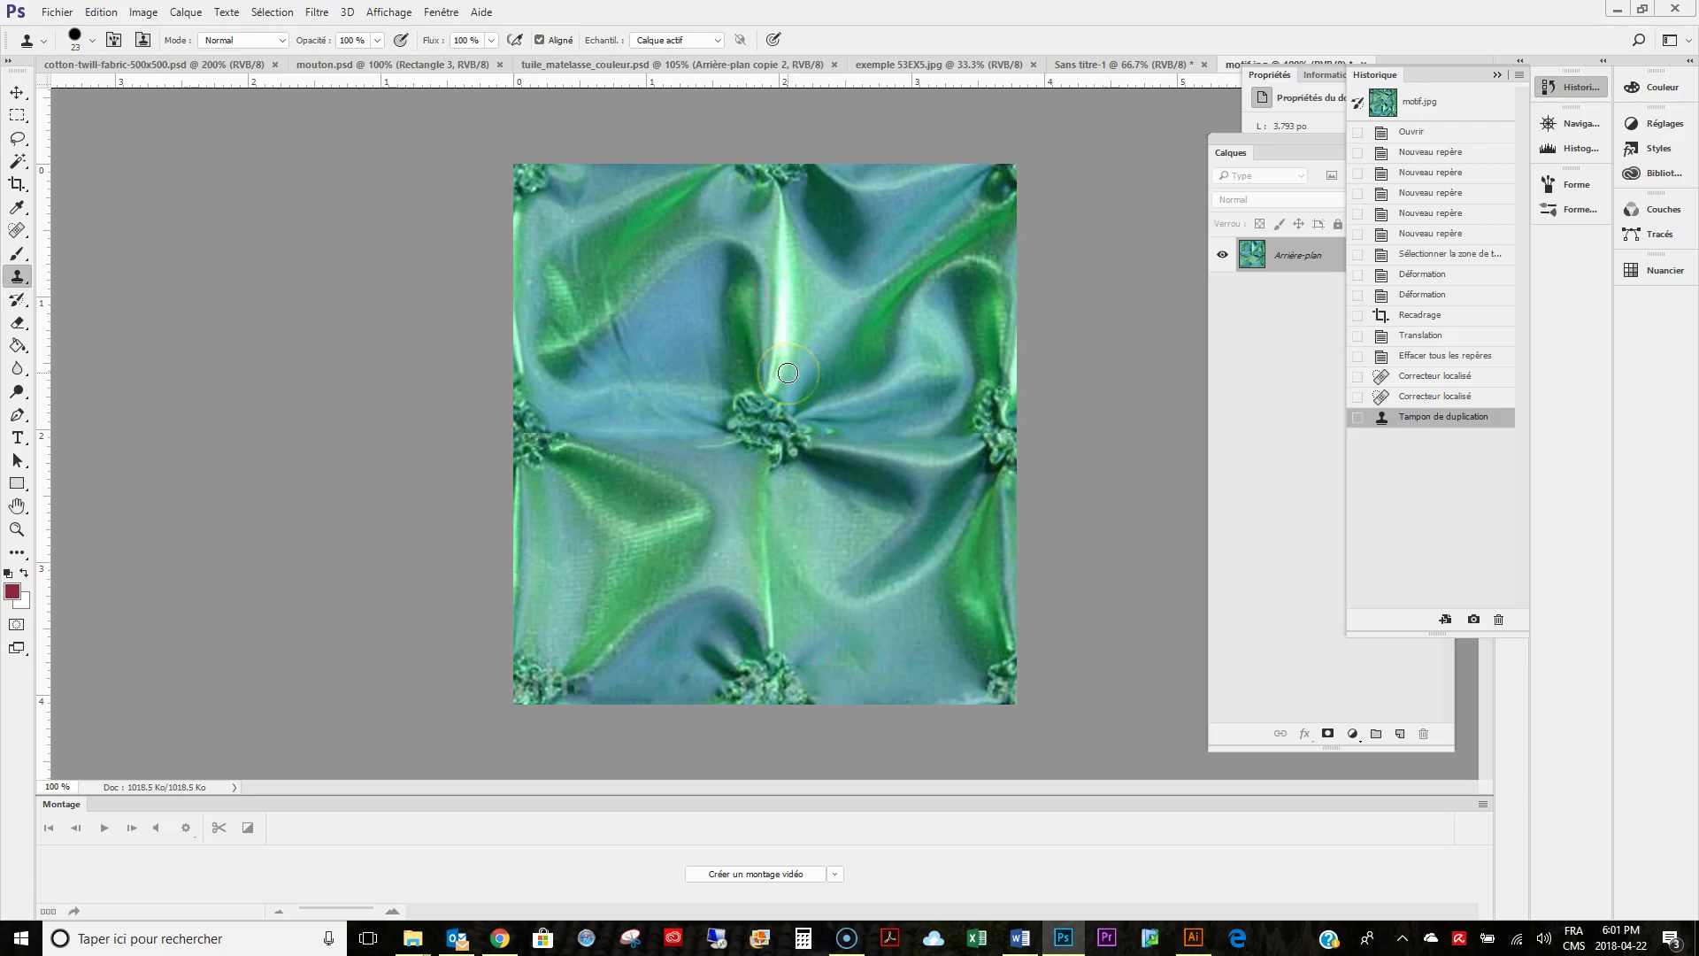
left_click_drag(795, 373, 994, 409)
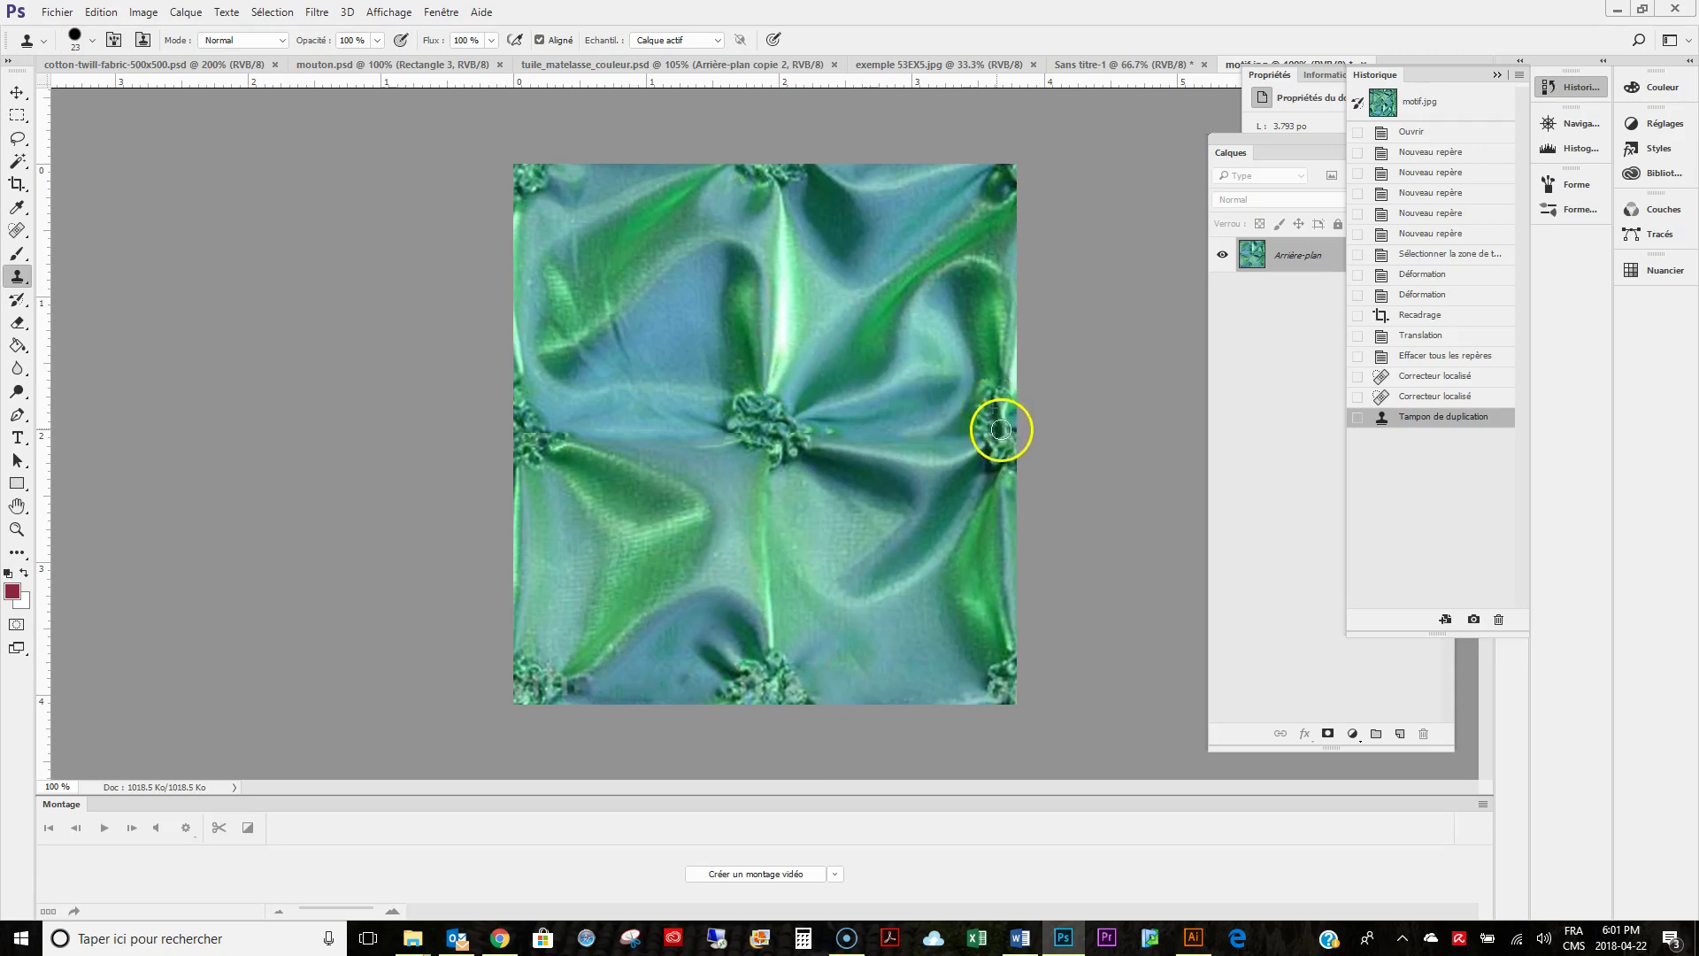
left_click(1000, 430)
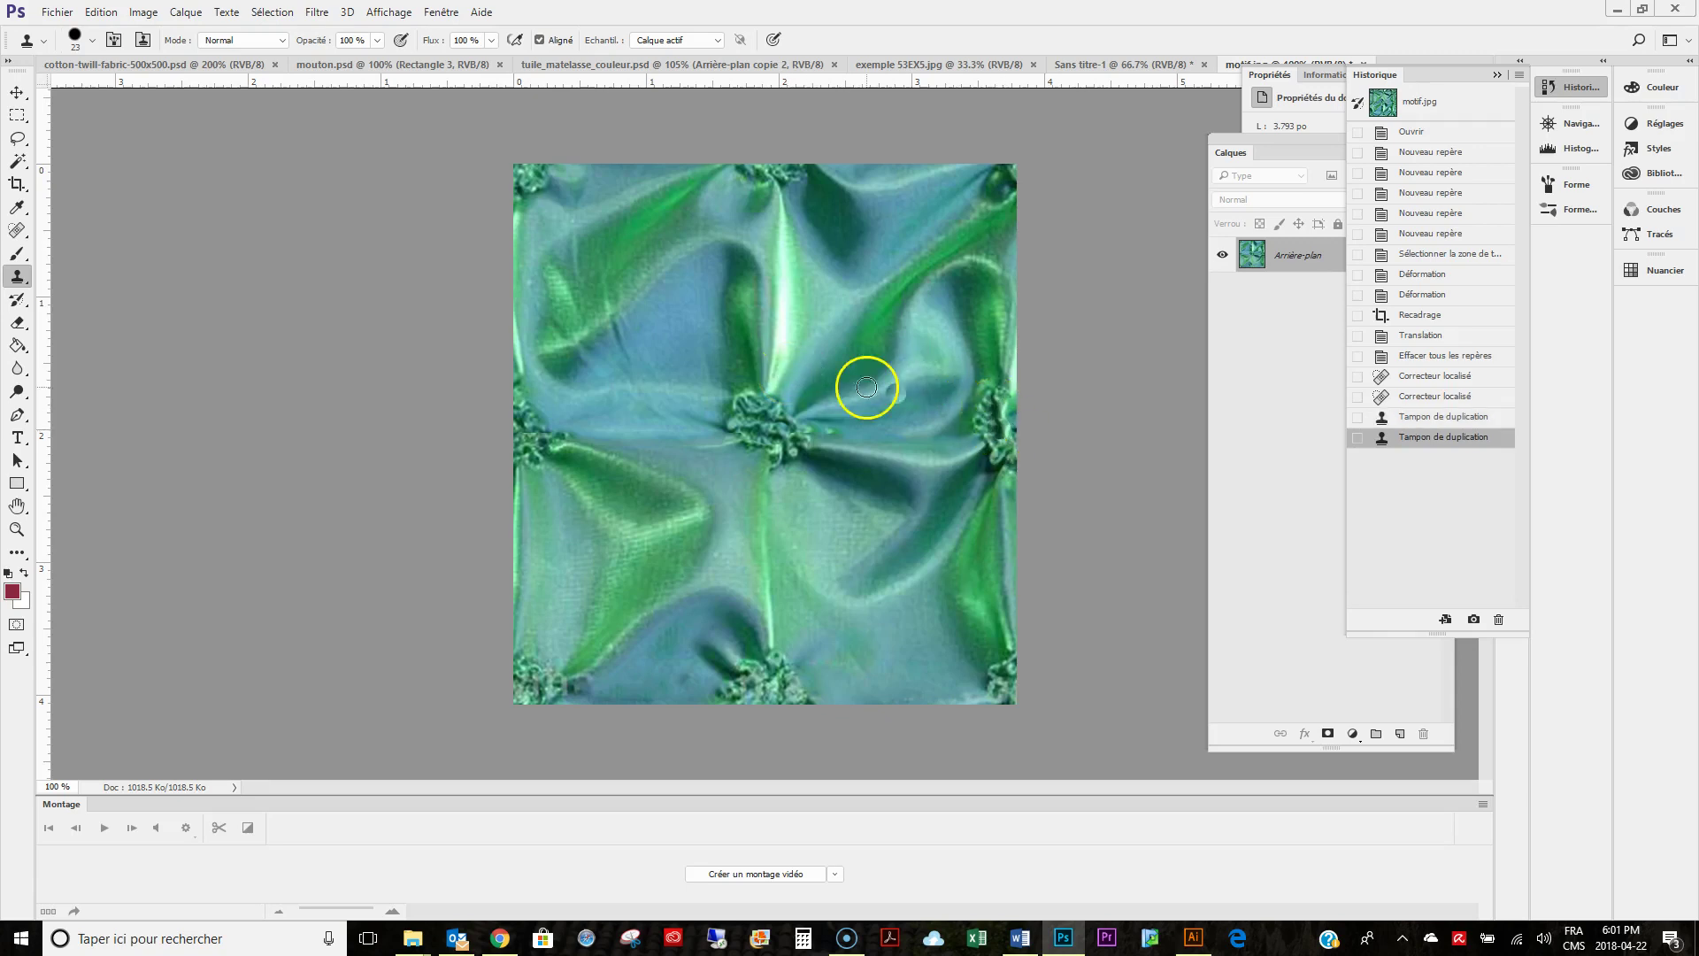
left_click(524, 427)
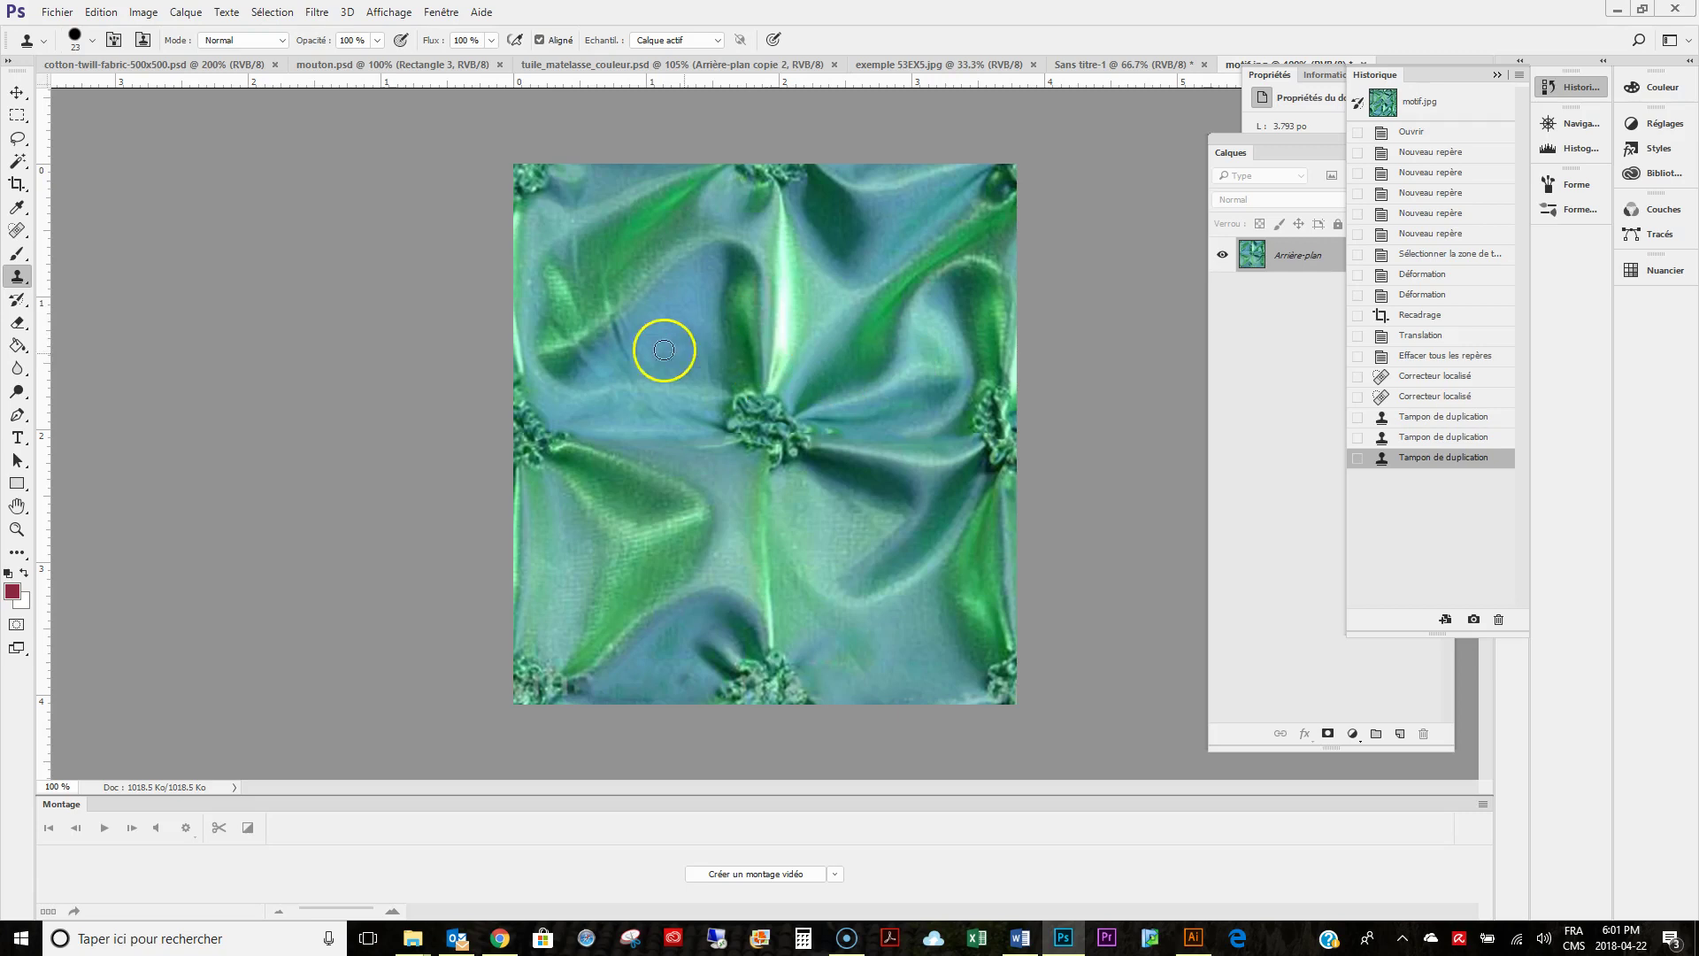
Apply the Translation filter with Horizontale +283, Verticale 0 and Reboucler wrap-around.
left_click(318, 13)
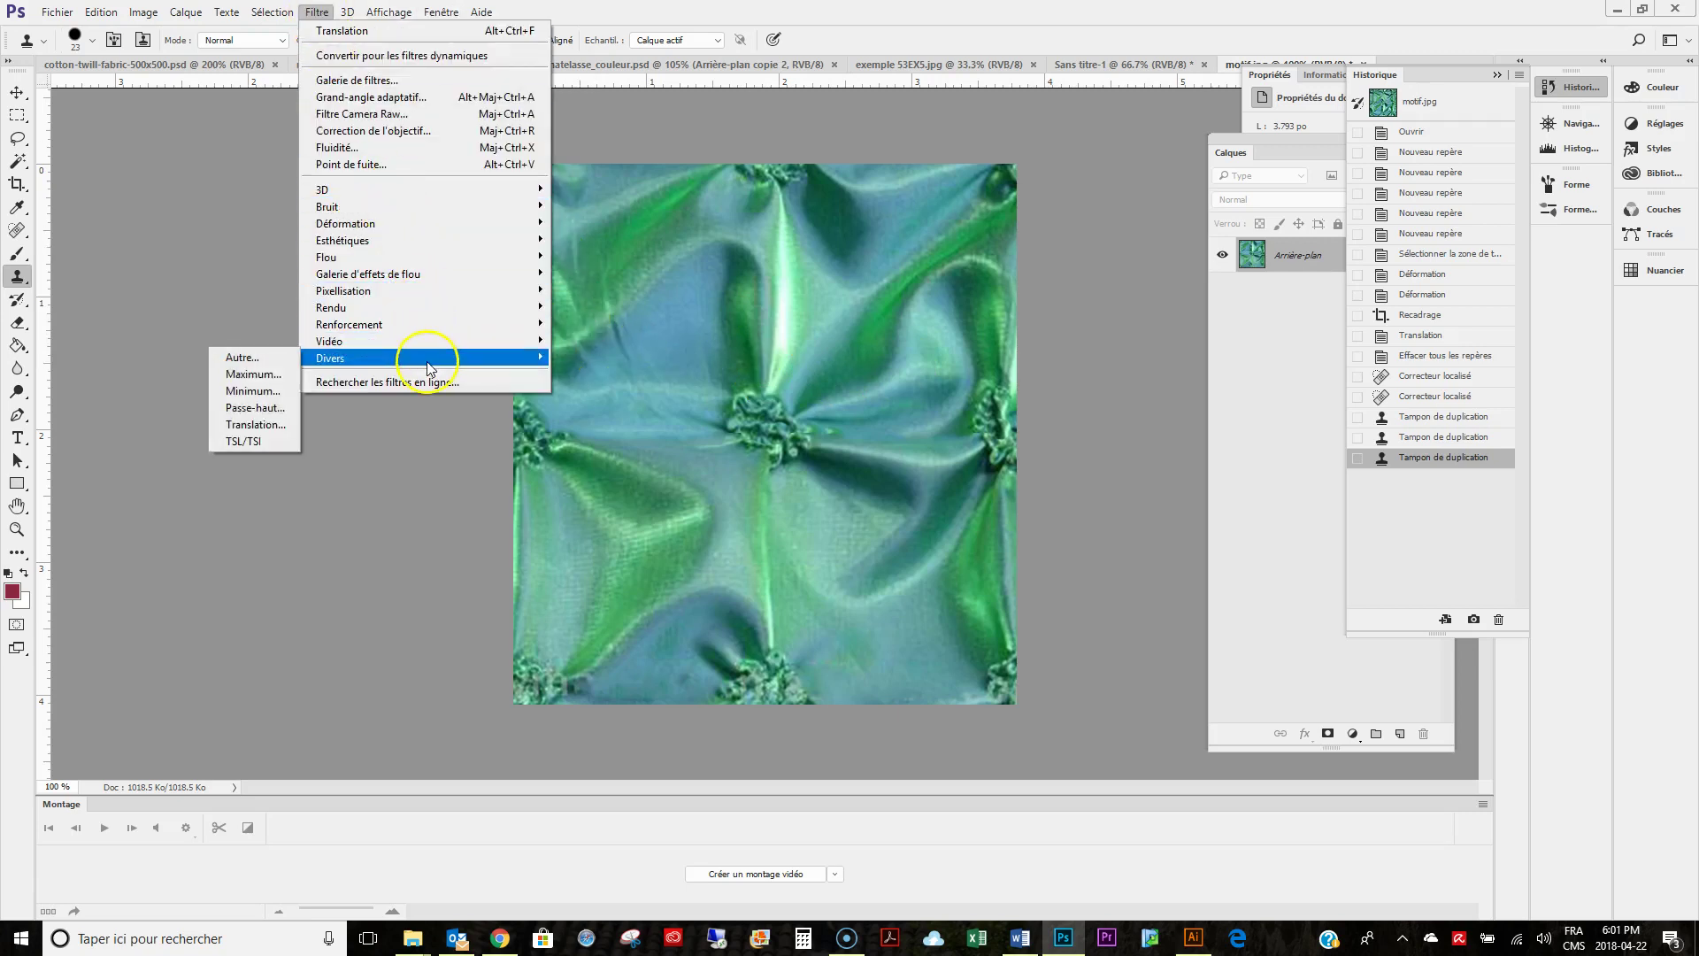
left_click(255, 424)
key("Tab")
type("0")
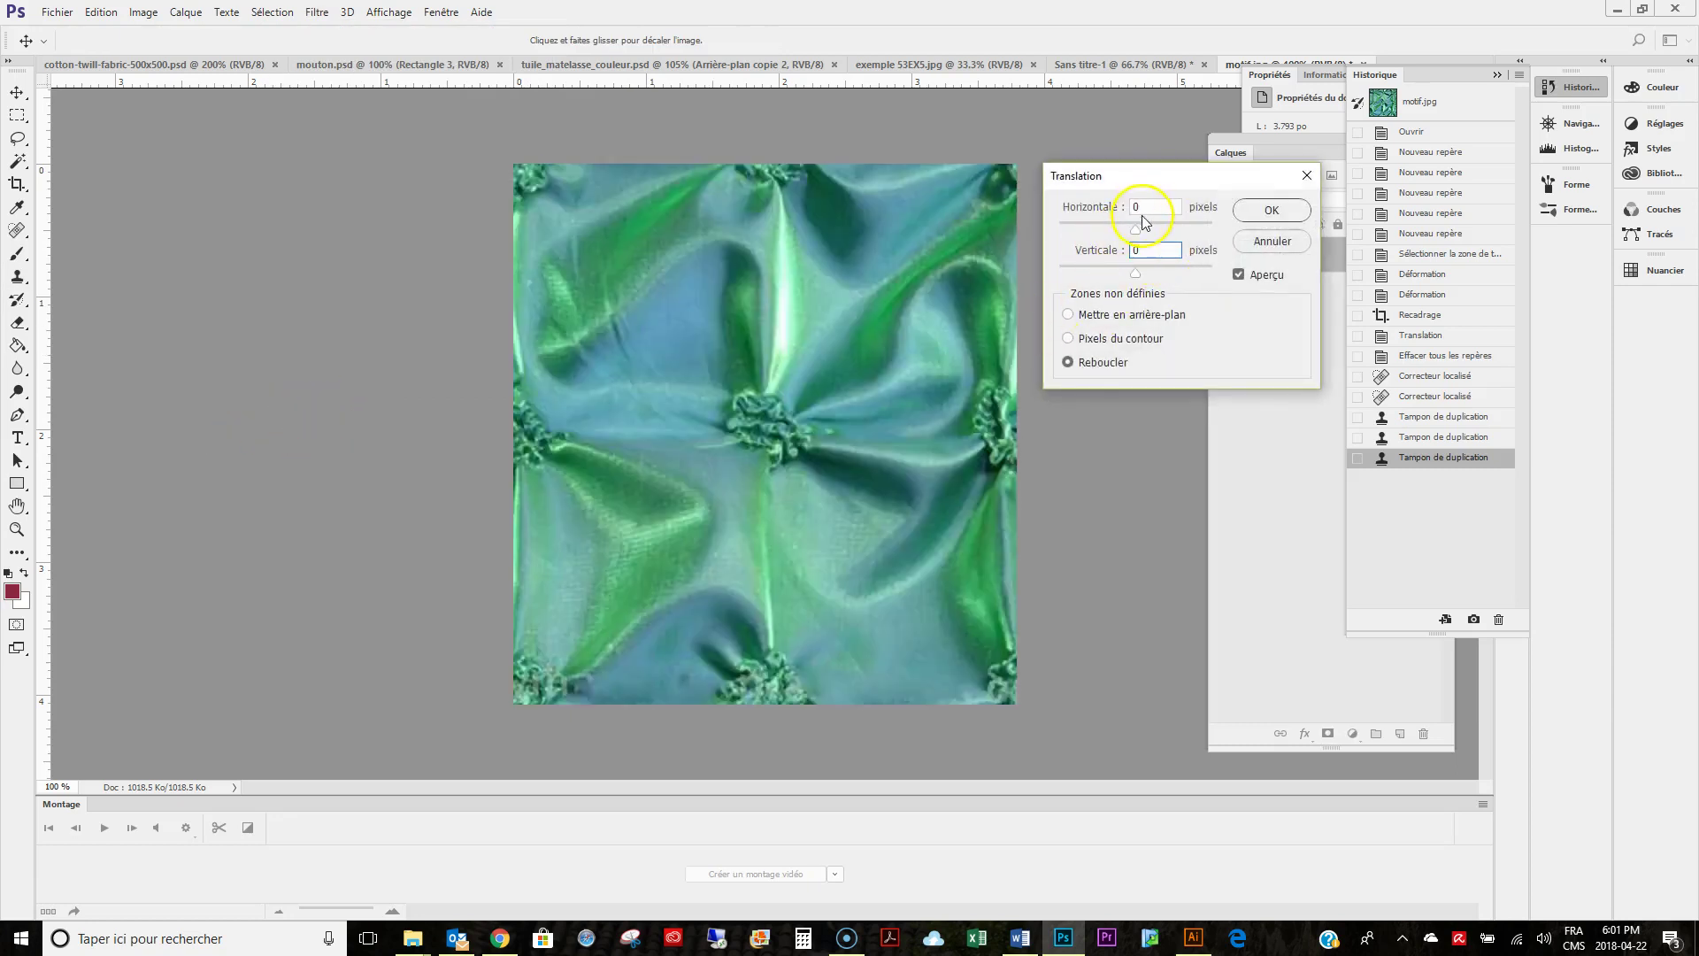
left_click_drag(1157, 236, 1161, 236)
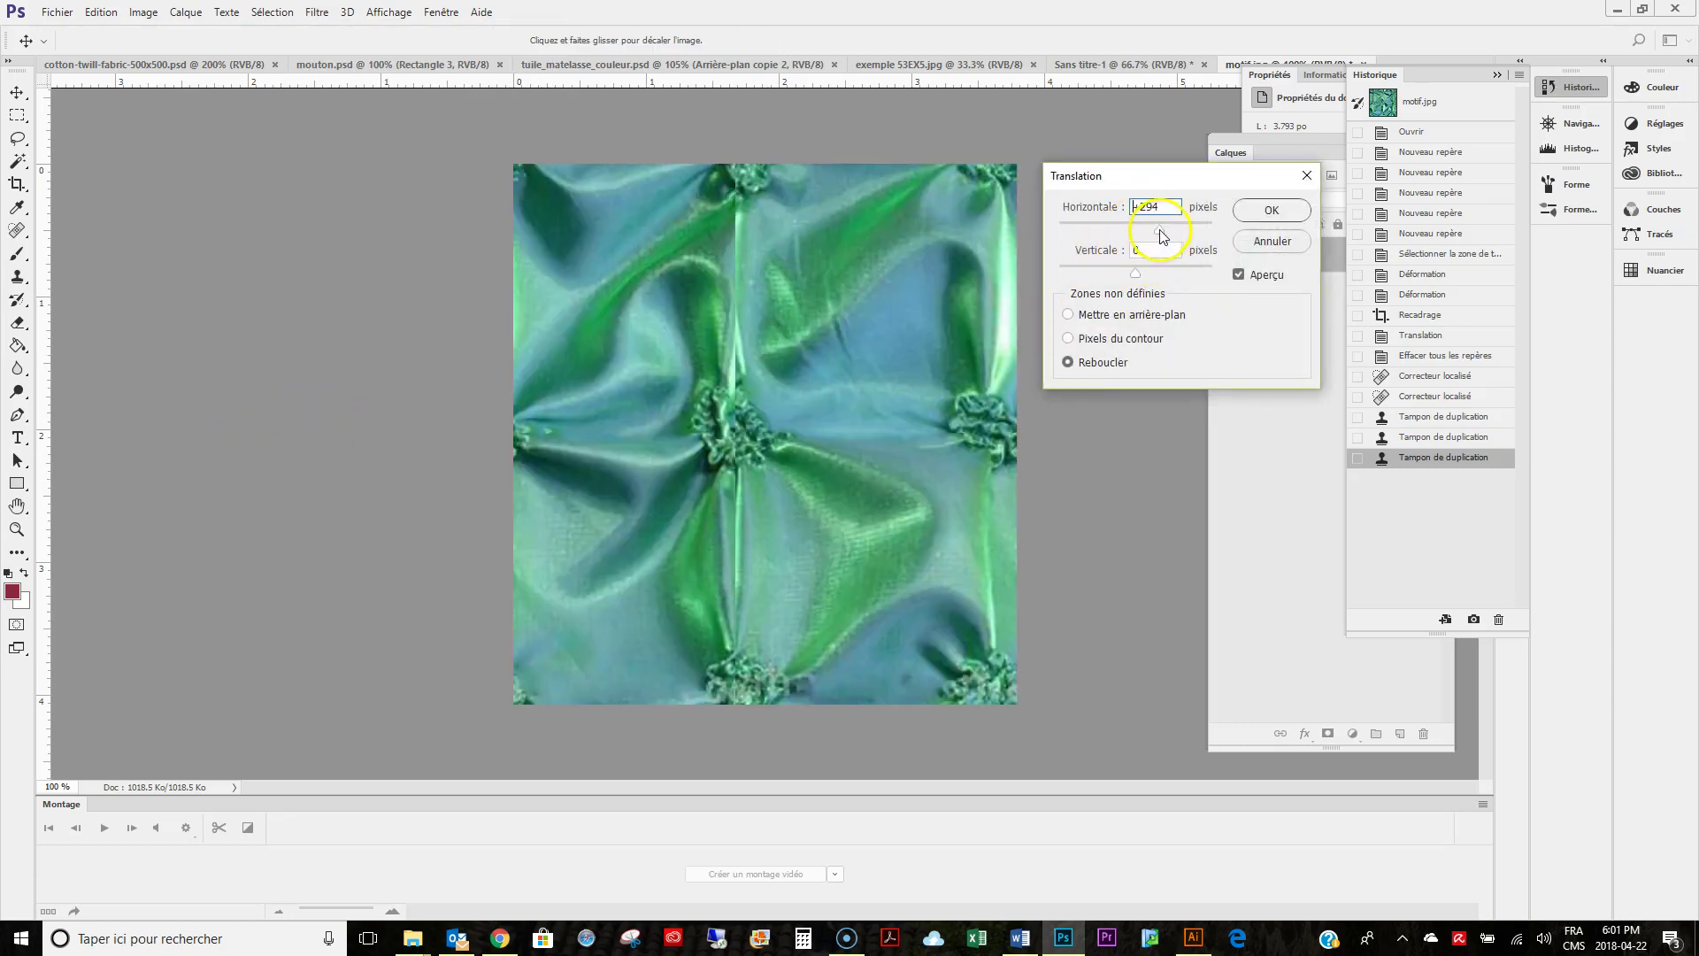
left_click(1243, 210)
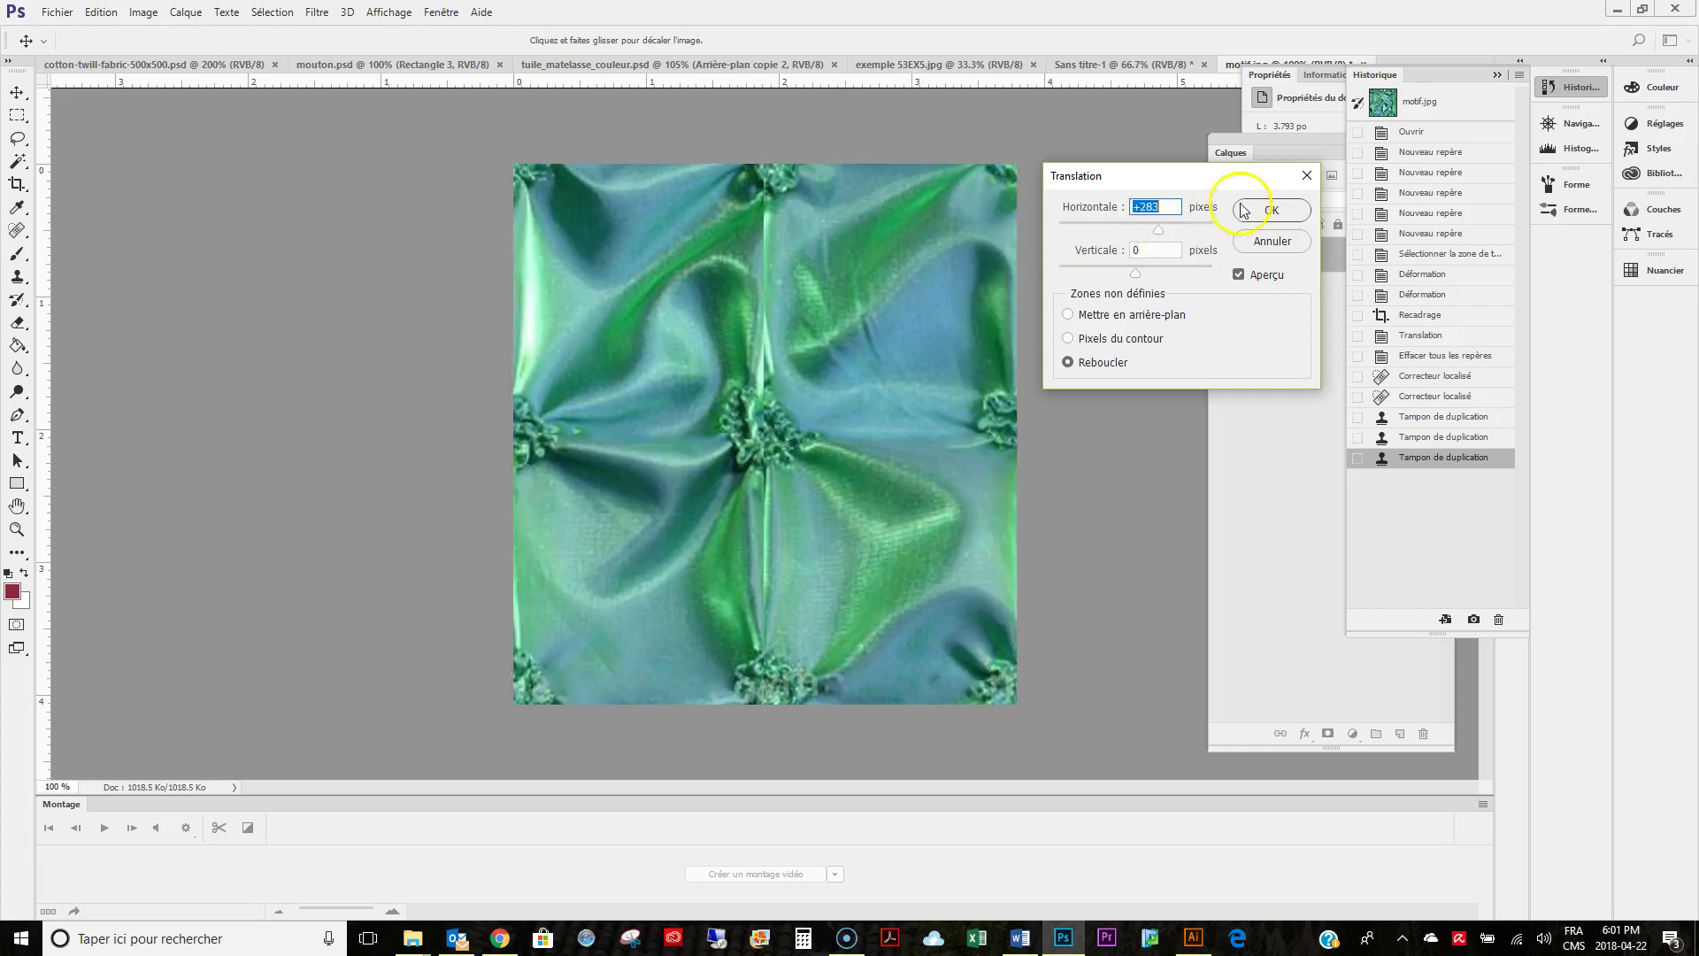
left_click(1270, 212)
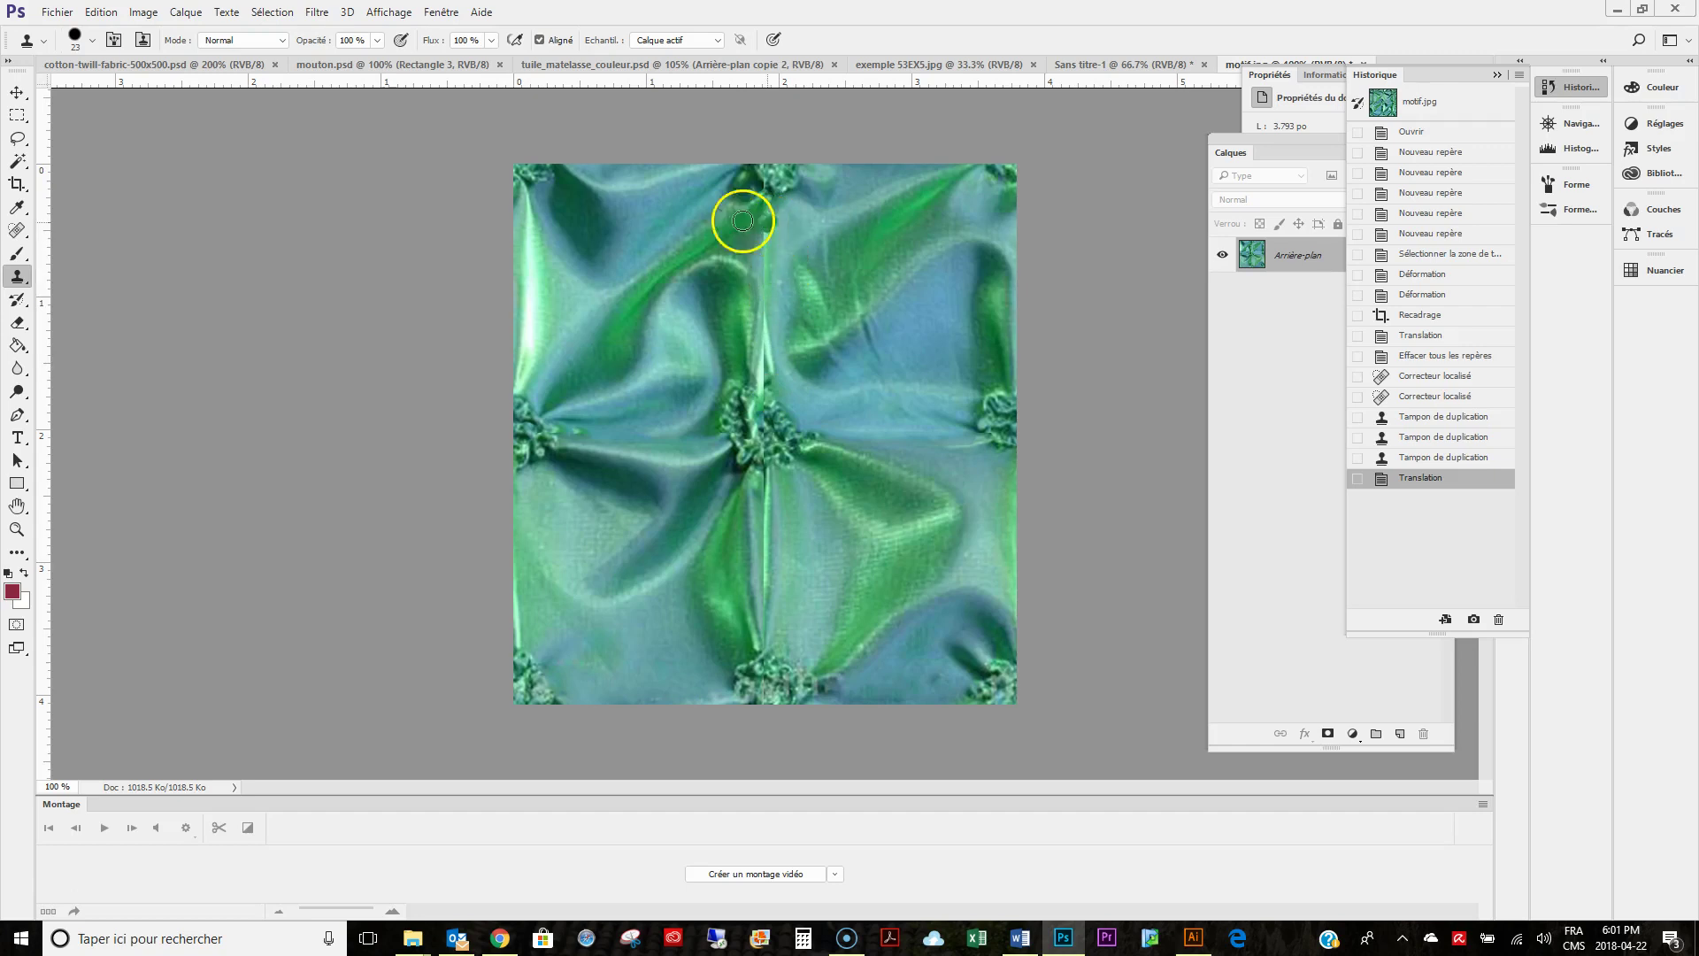
Spot-heal the upper and lower vertical seam, then Clone Stamp over the central knot.
left_click(19, 233)
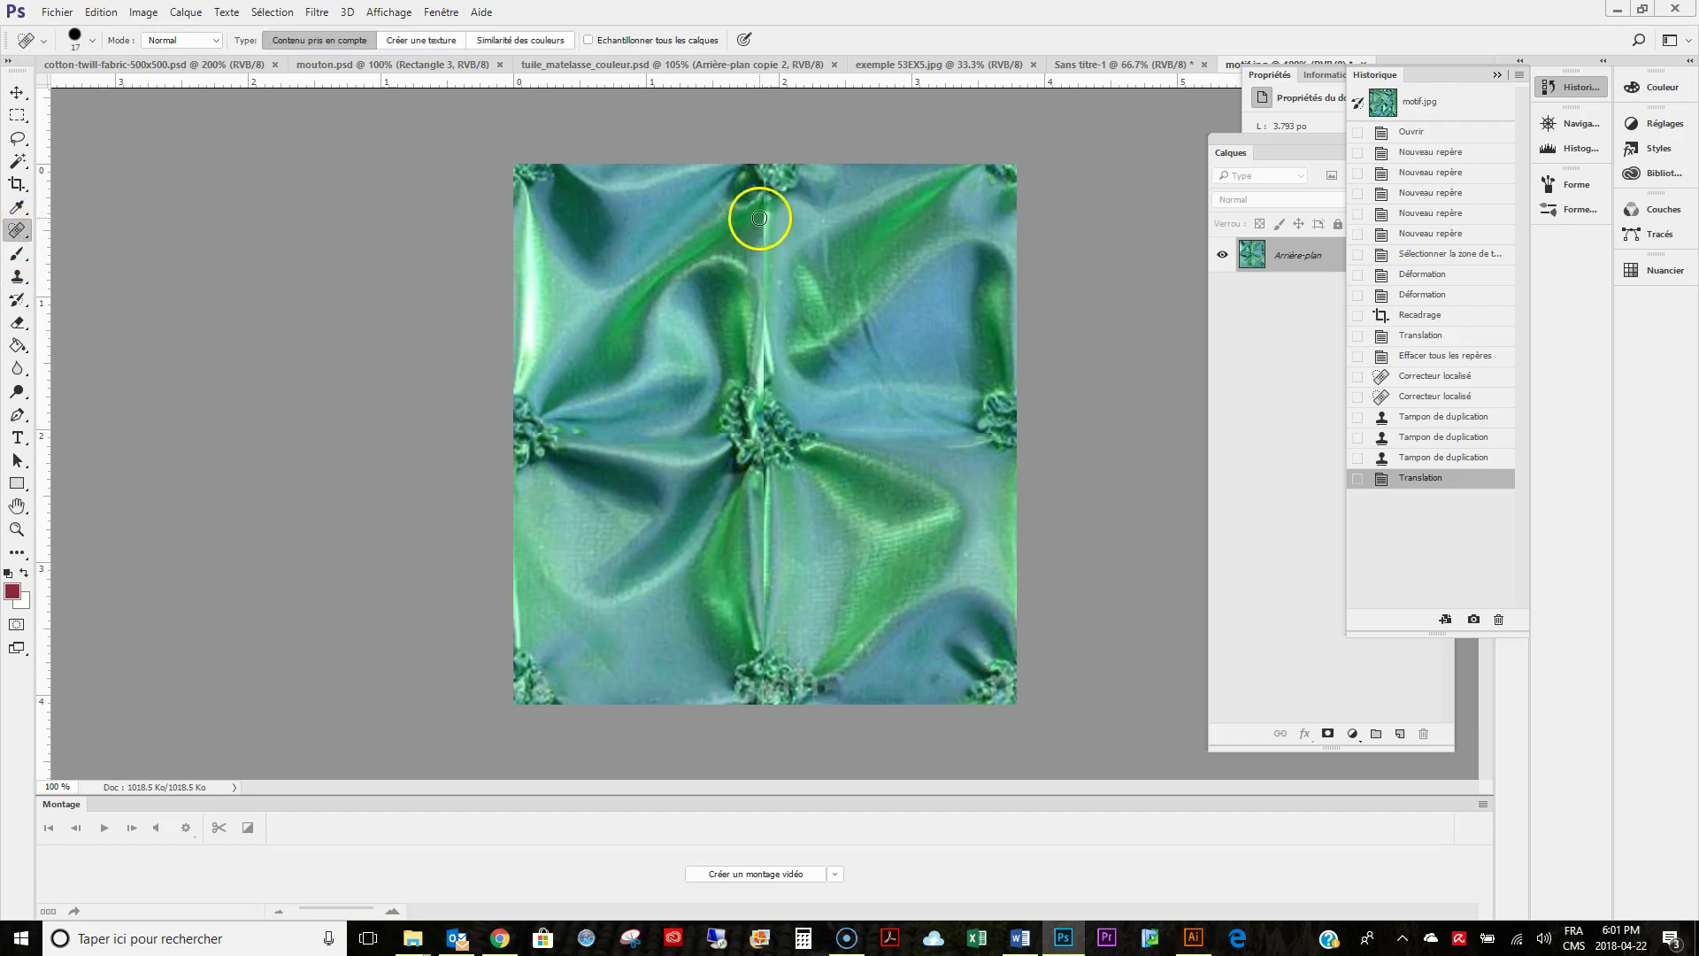
left_click_drag(763, 208, 763, 379)
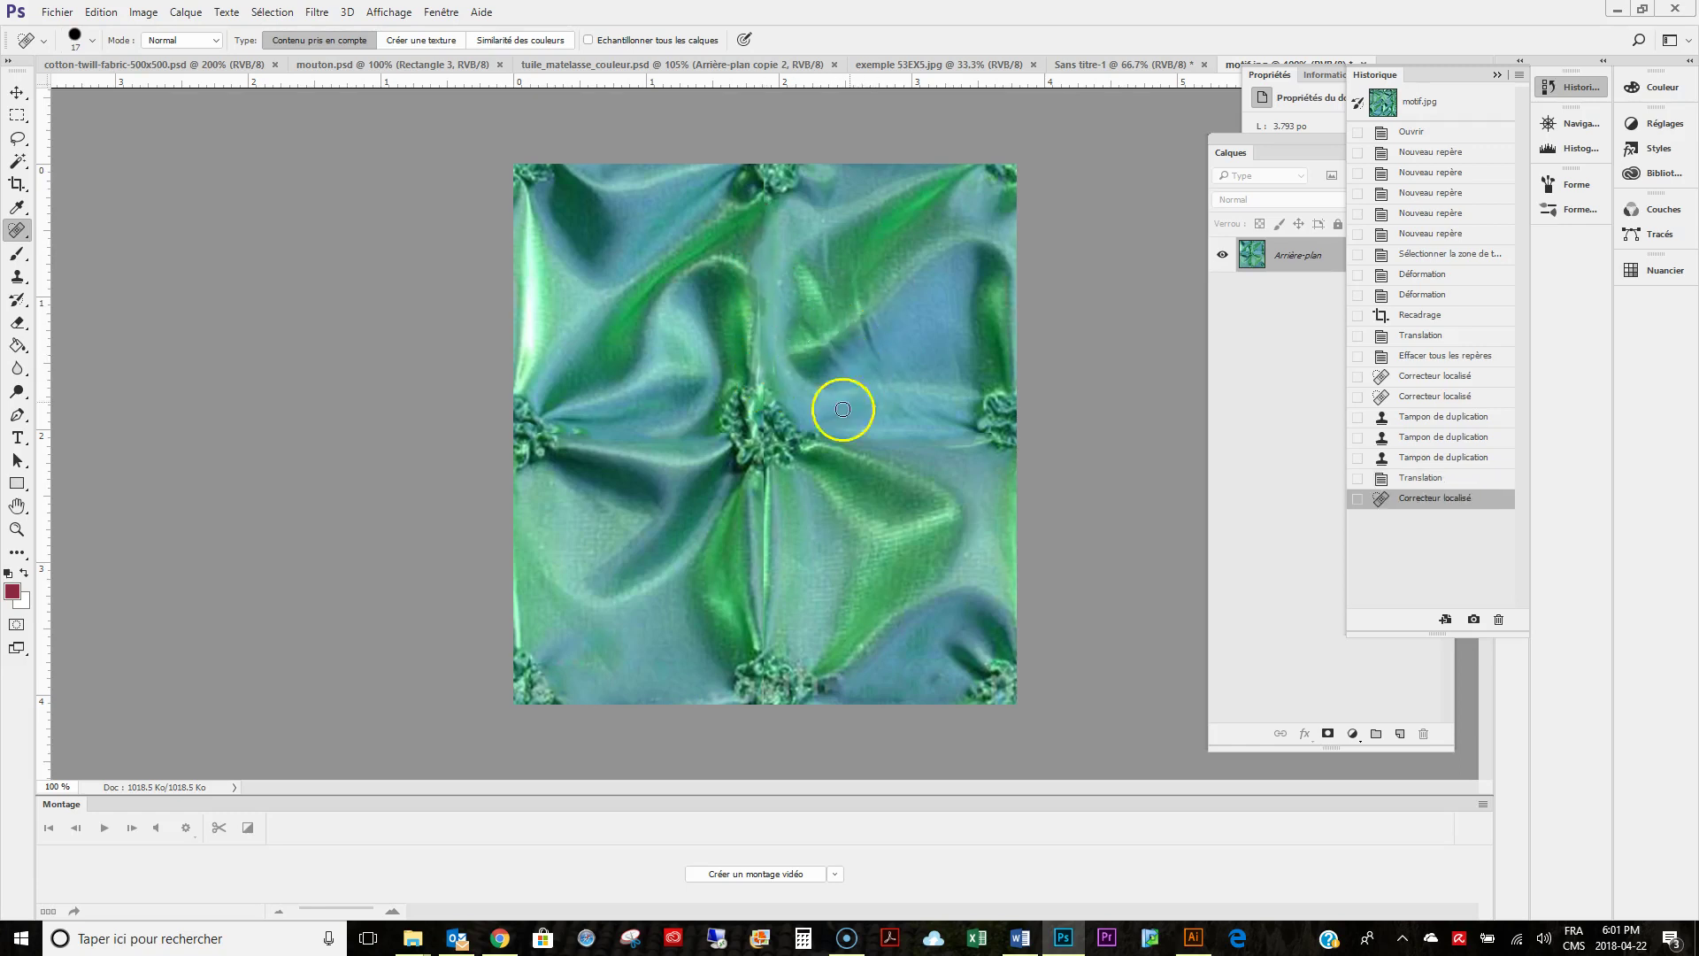
left_click_drag(767, 484, 767, 646)
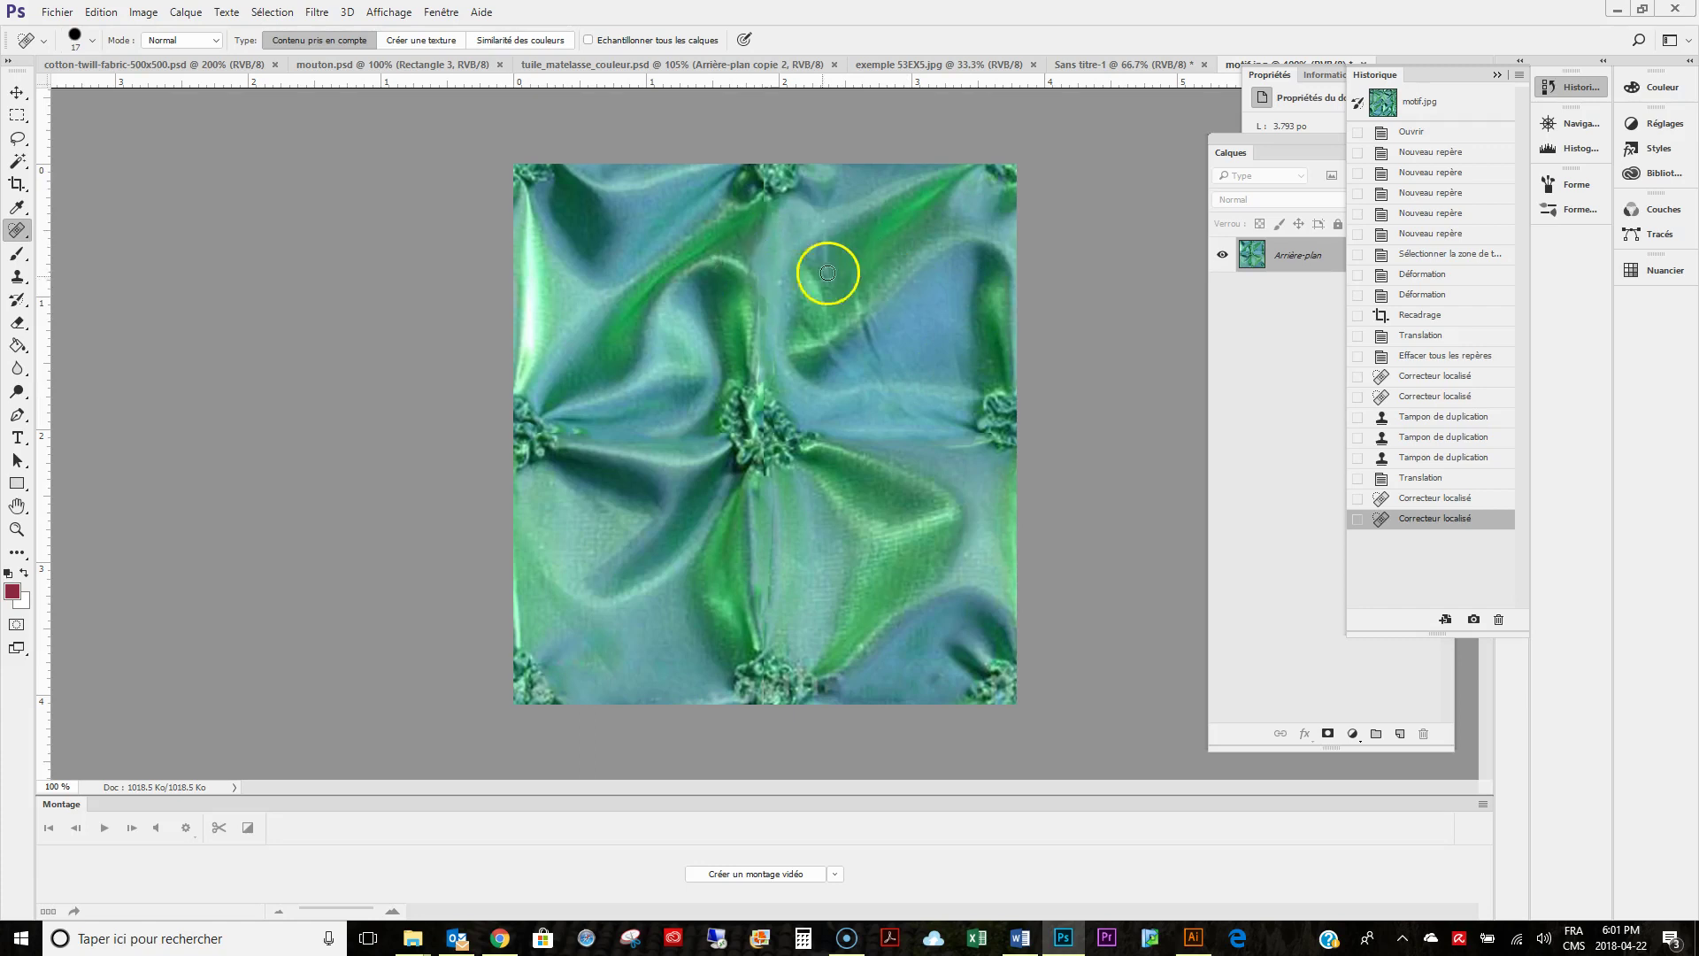
key("s")
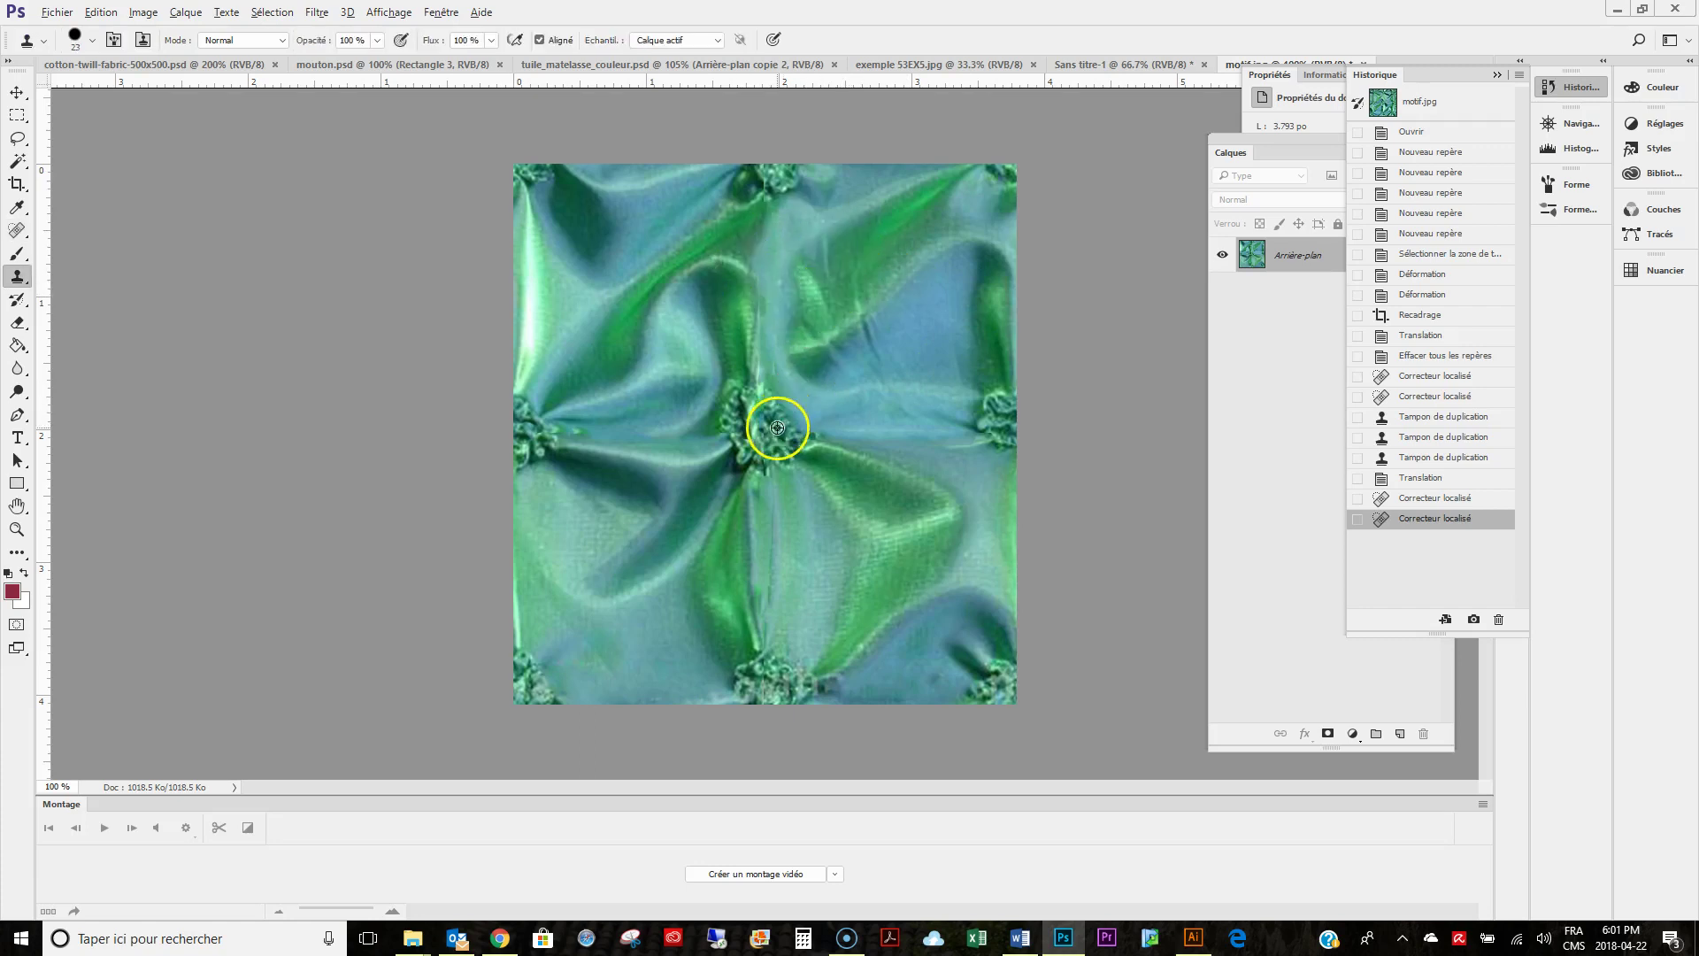
left_click_drag(761, 408, 752, 441)
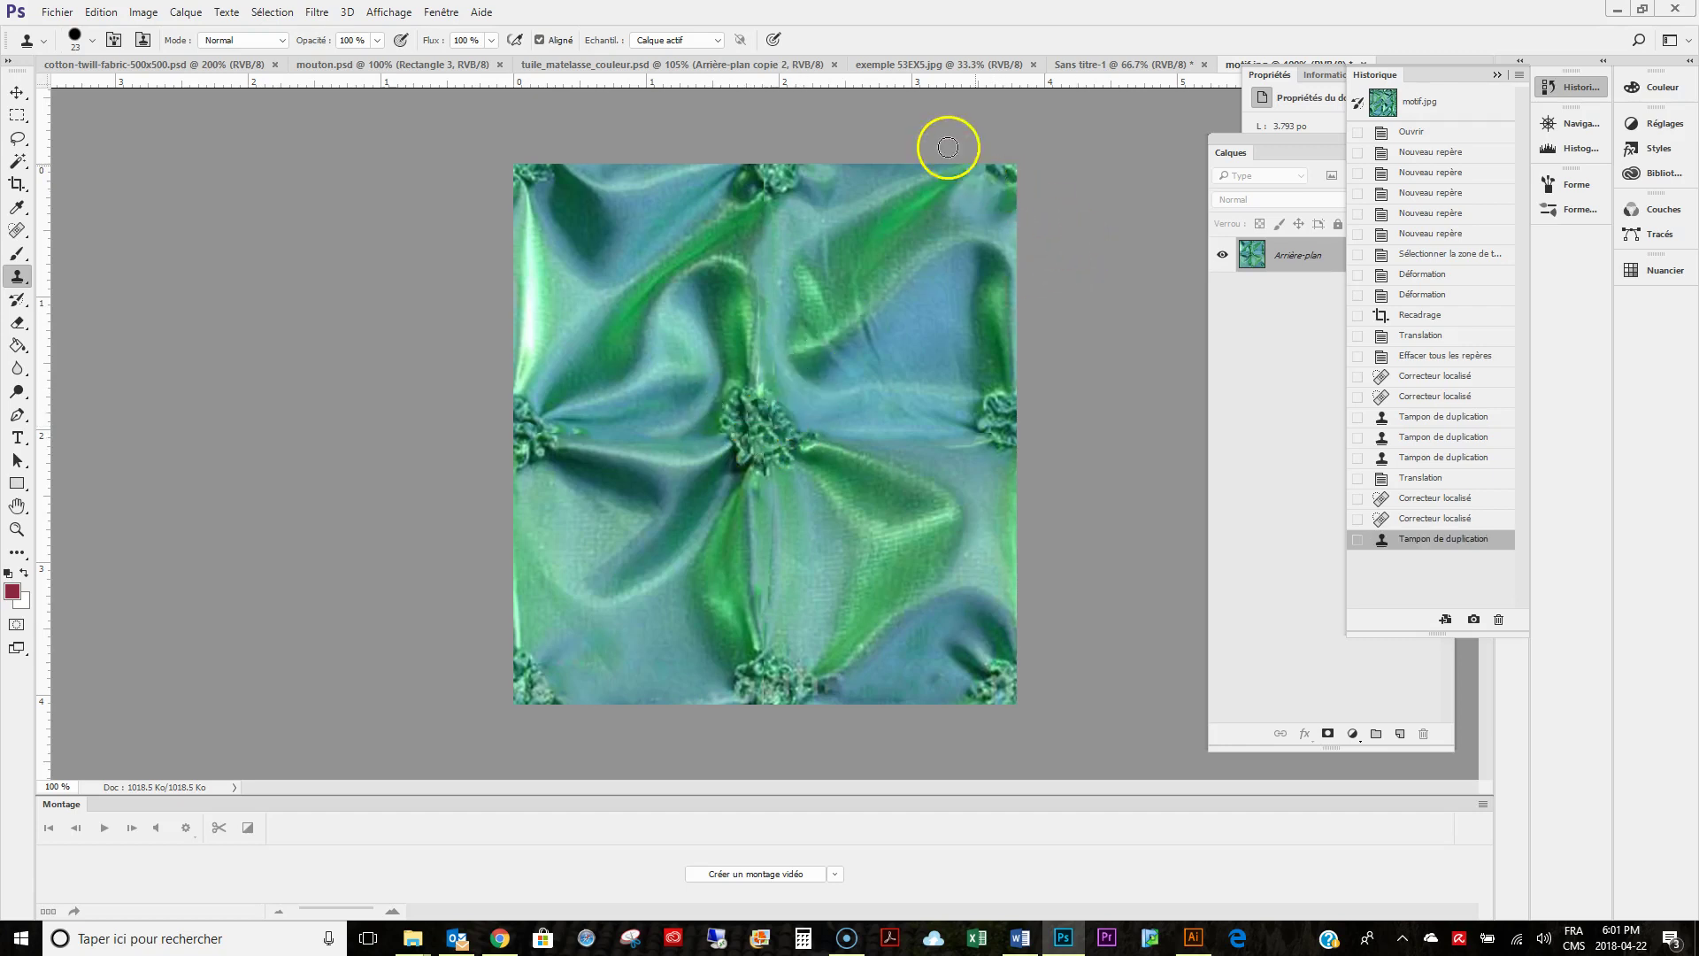
Define the retouched satin tile as a pattern named motif.jpg.
left_click(99, 13)
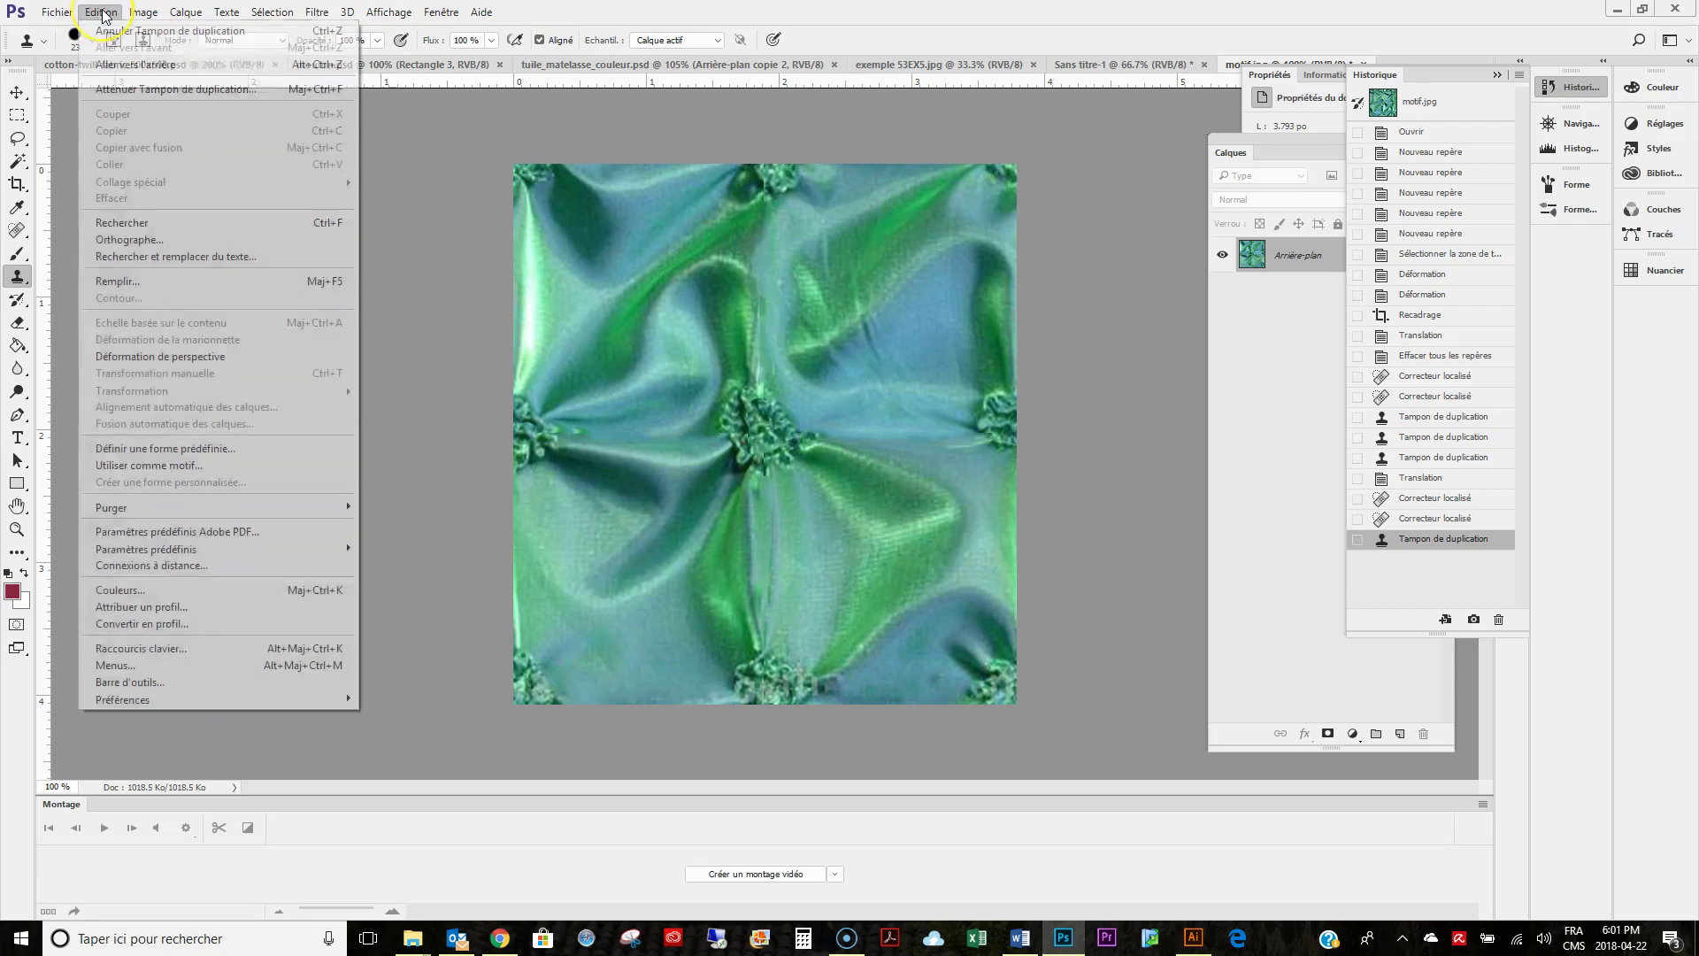
left_click(205, 465)
left_click(1037, 317)
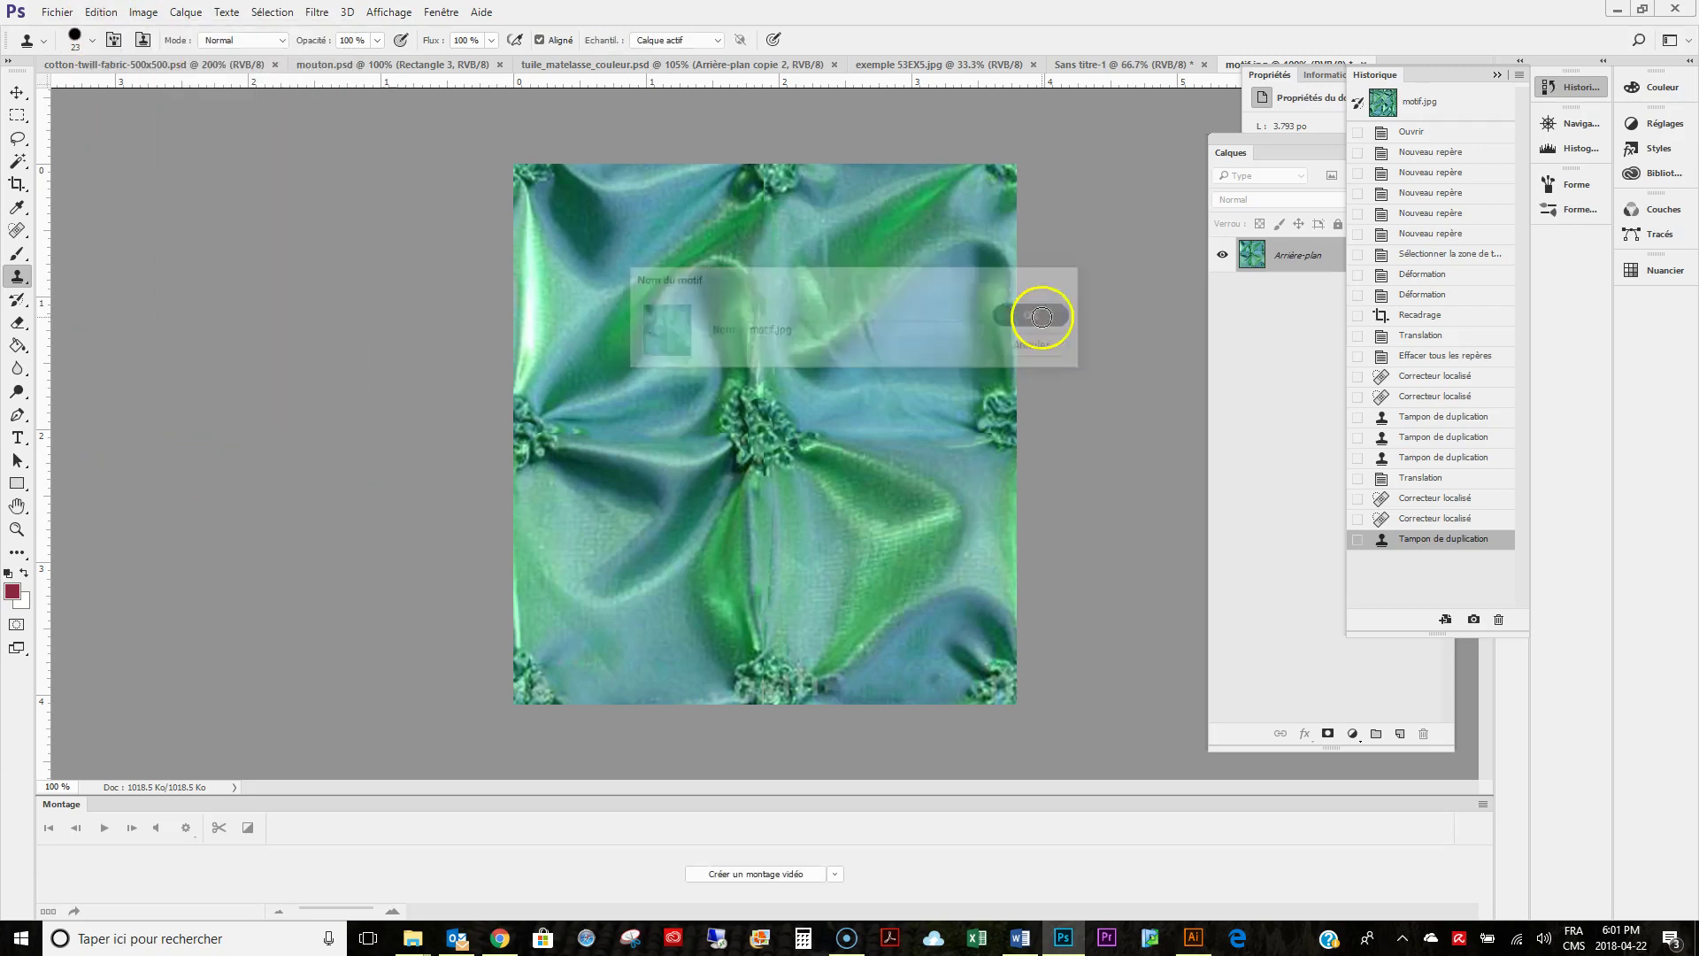
Confirm in Image Size that the tile is still 569×611 pixels, leaving it unchanged.
left_click(144, 13)
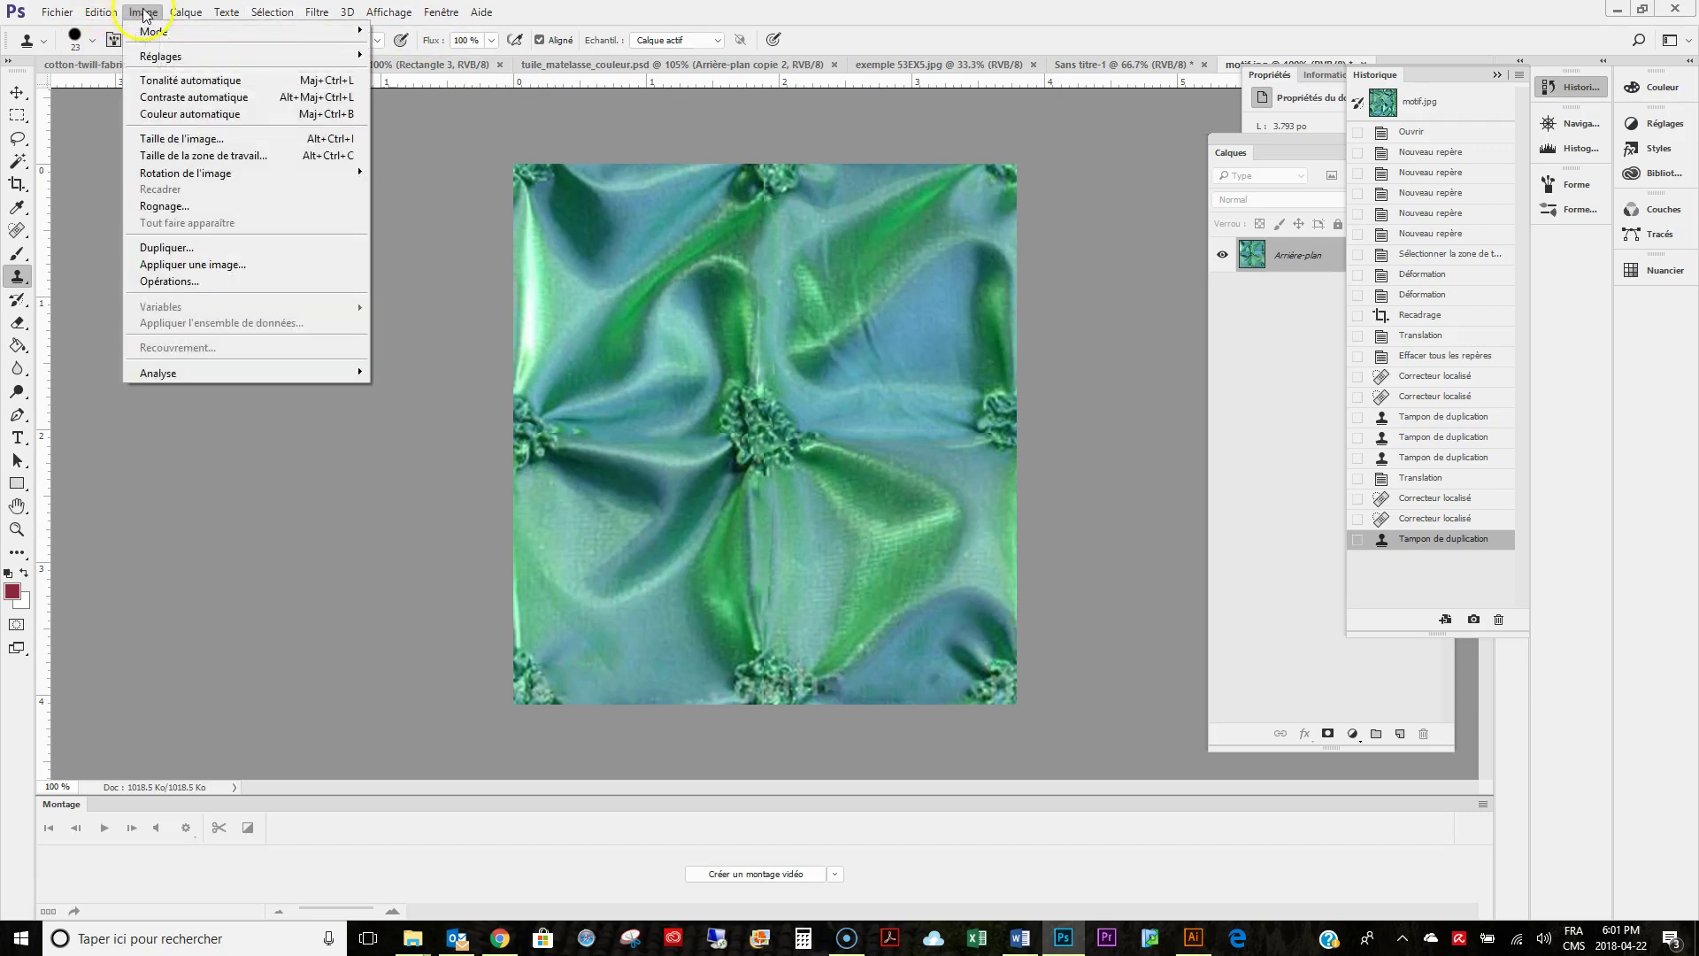
left_click(222, 139)
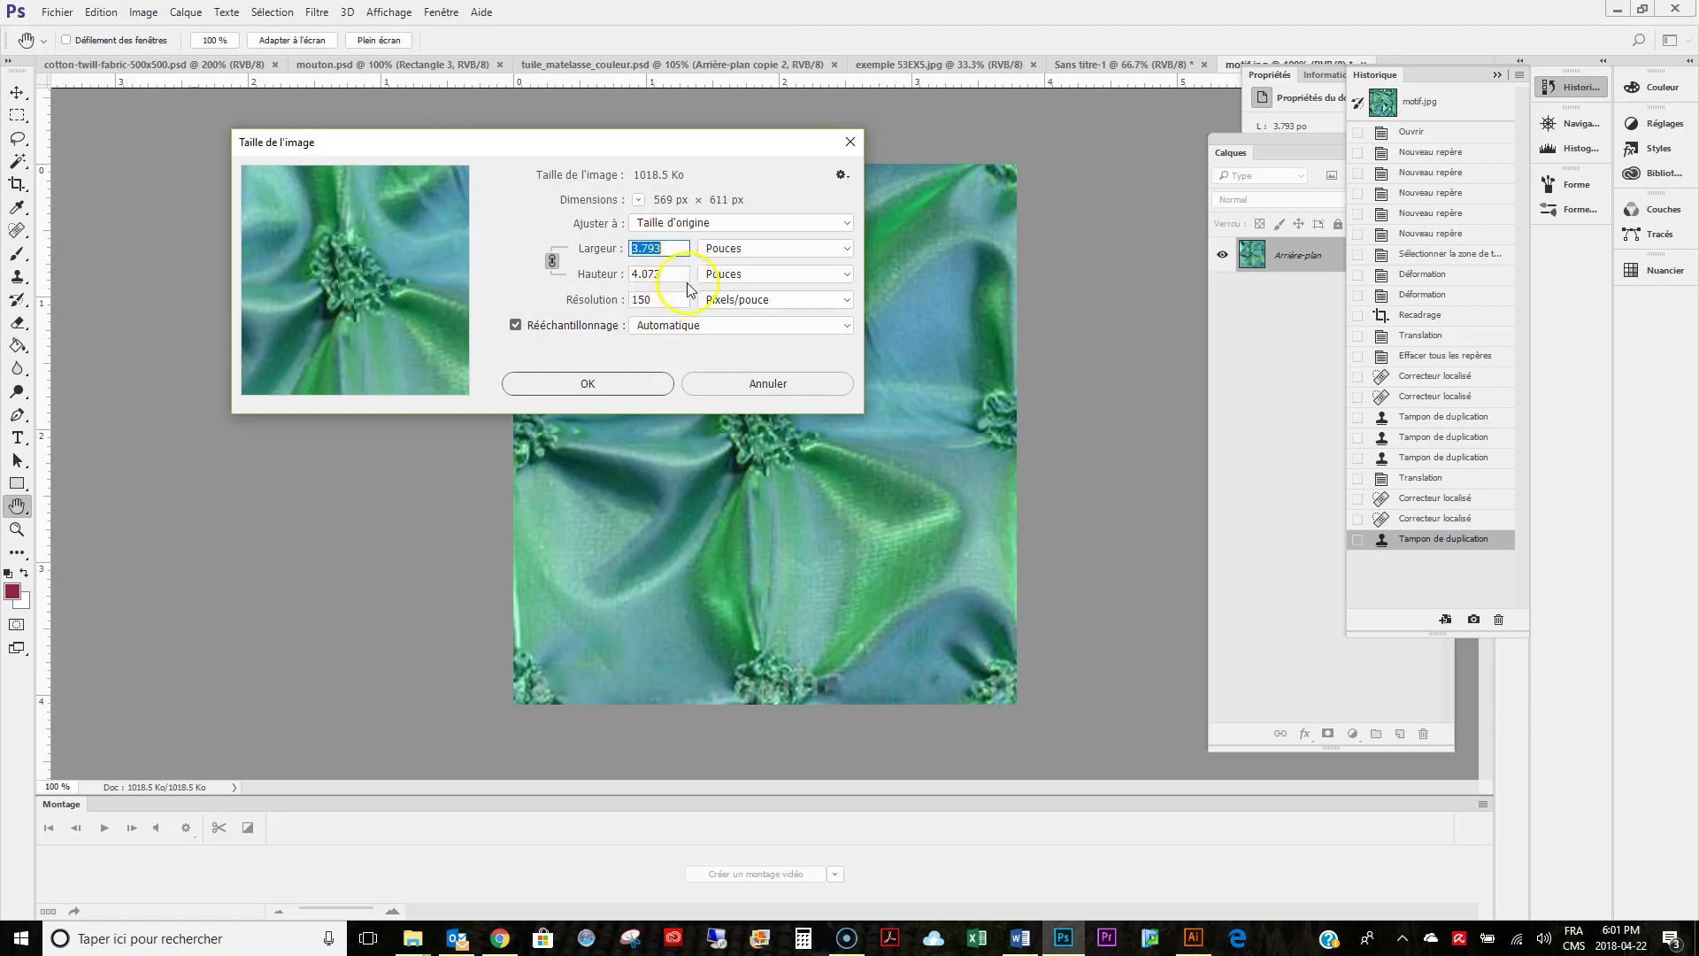
left_click(617, 389)
left_click(97, 12)
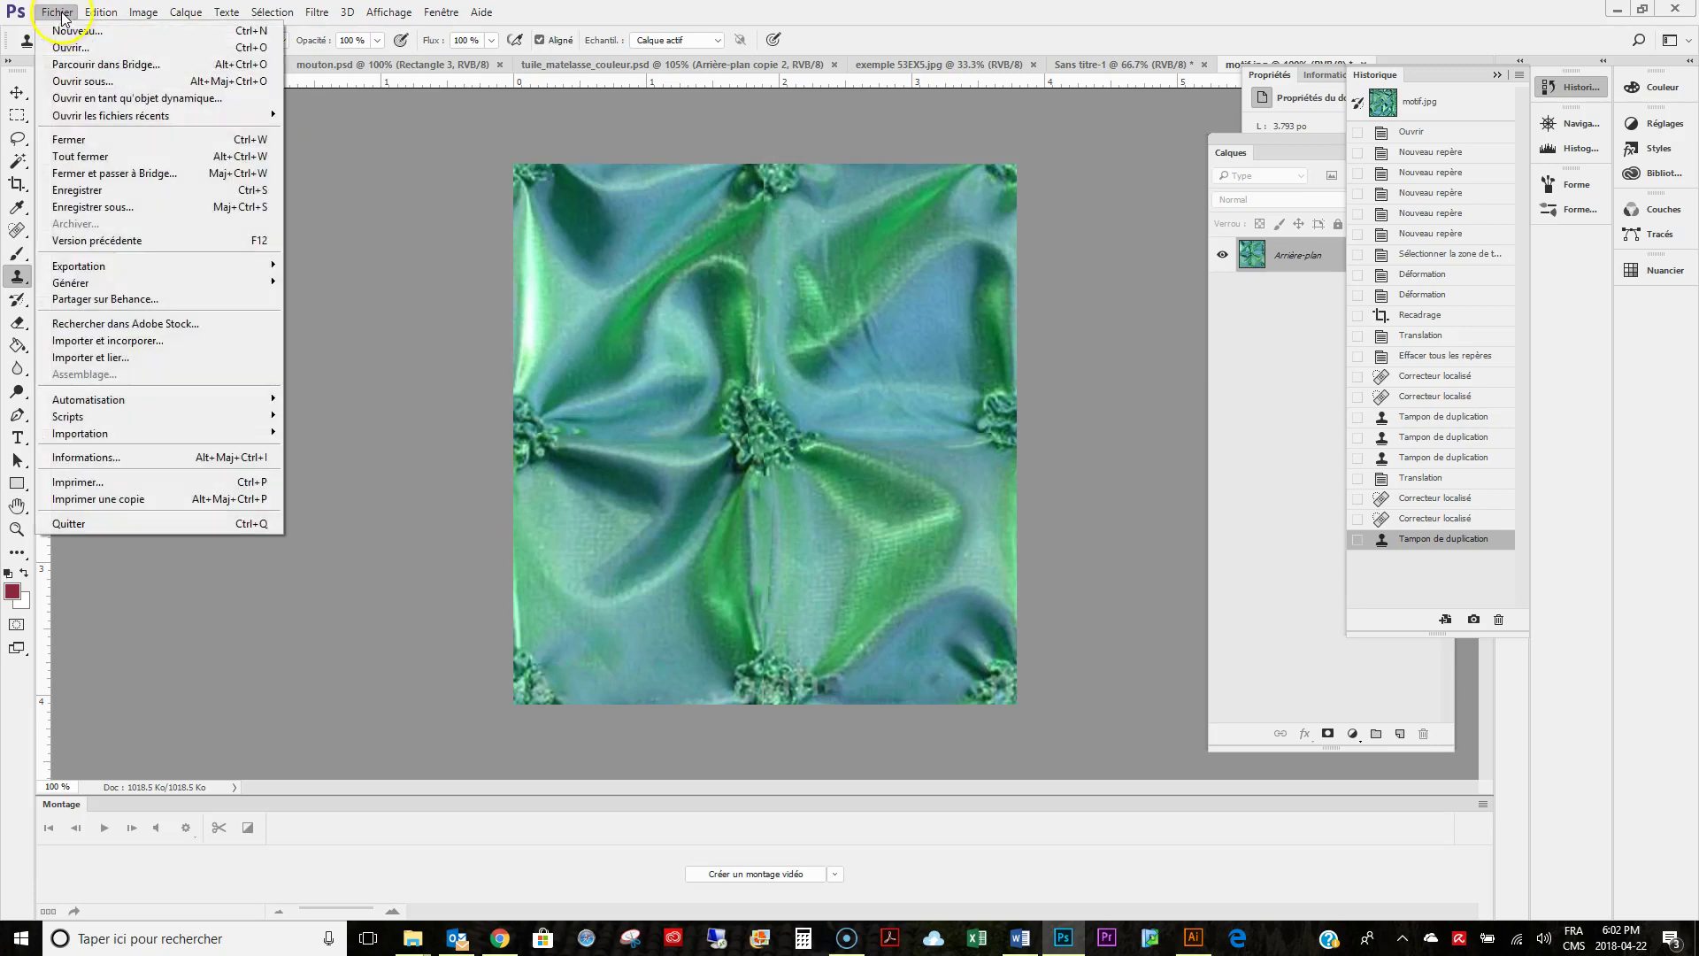
Create a new blank document from the 8 x 8 in preset with resolution 150.
key("ctrl+n")
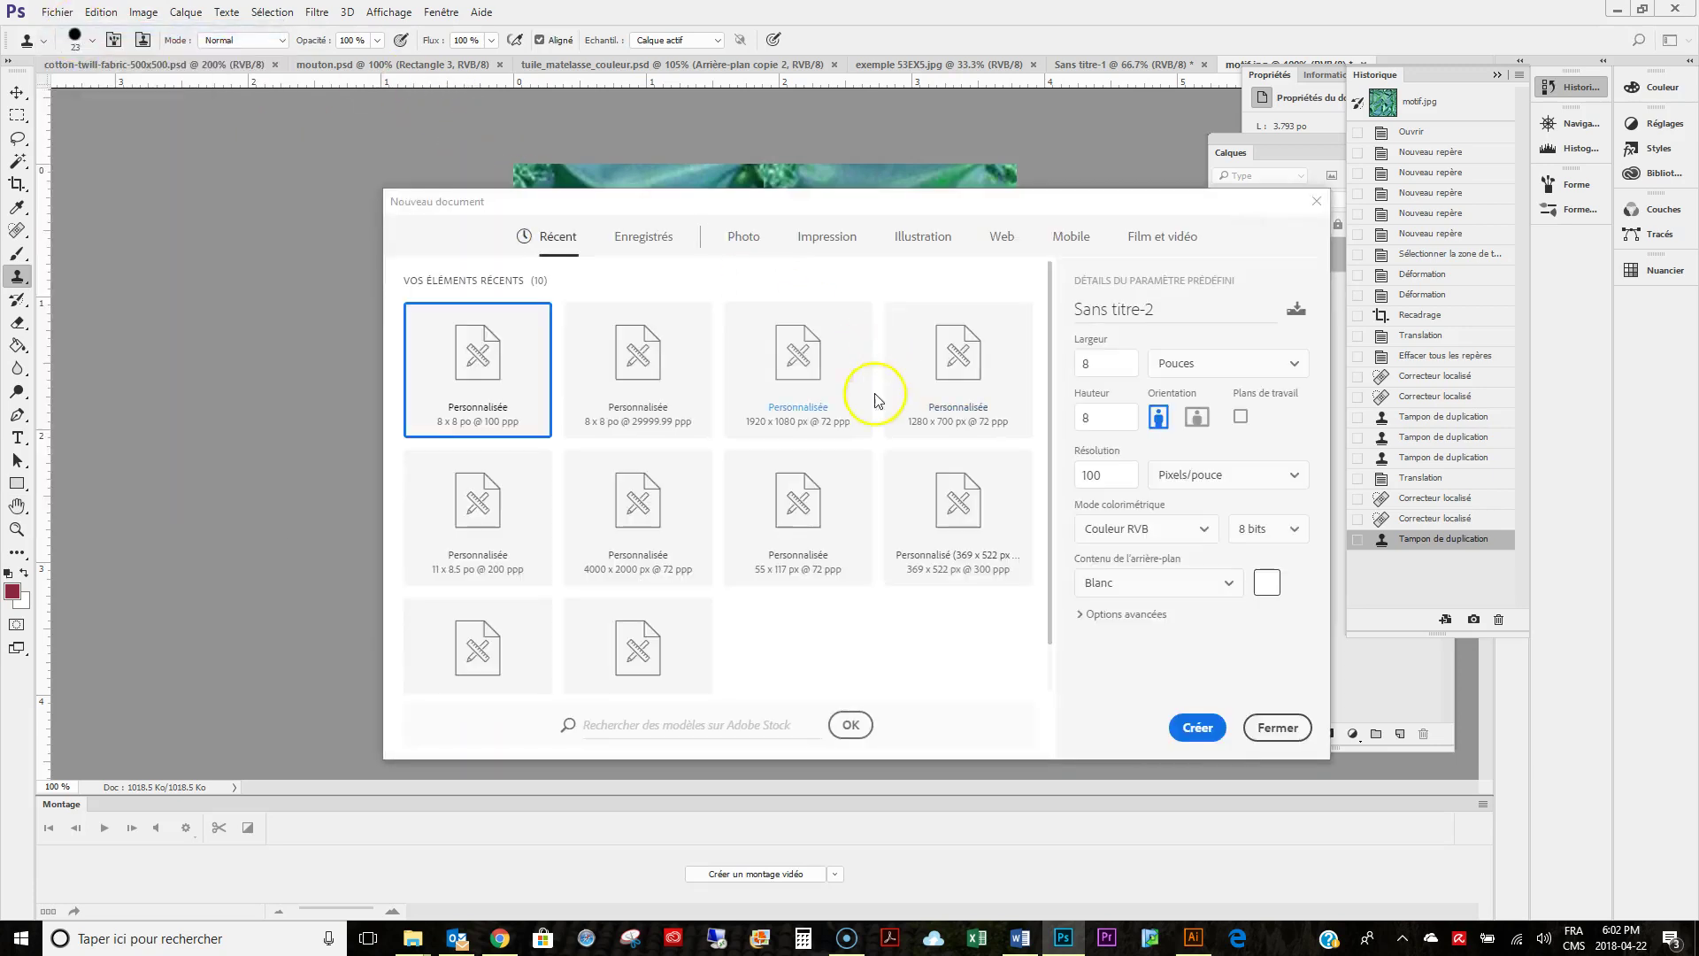
left_click(1105, 474)
type("150")
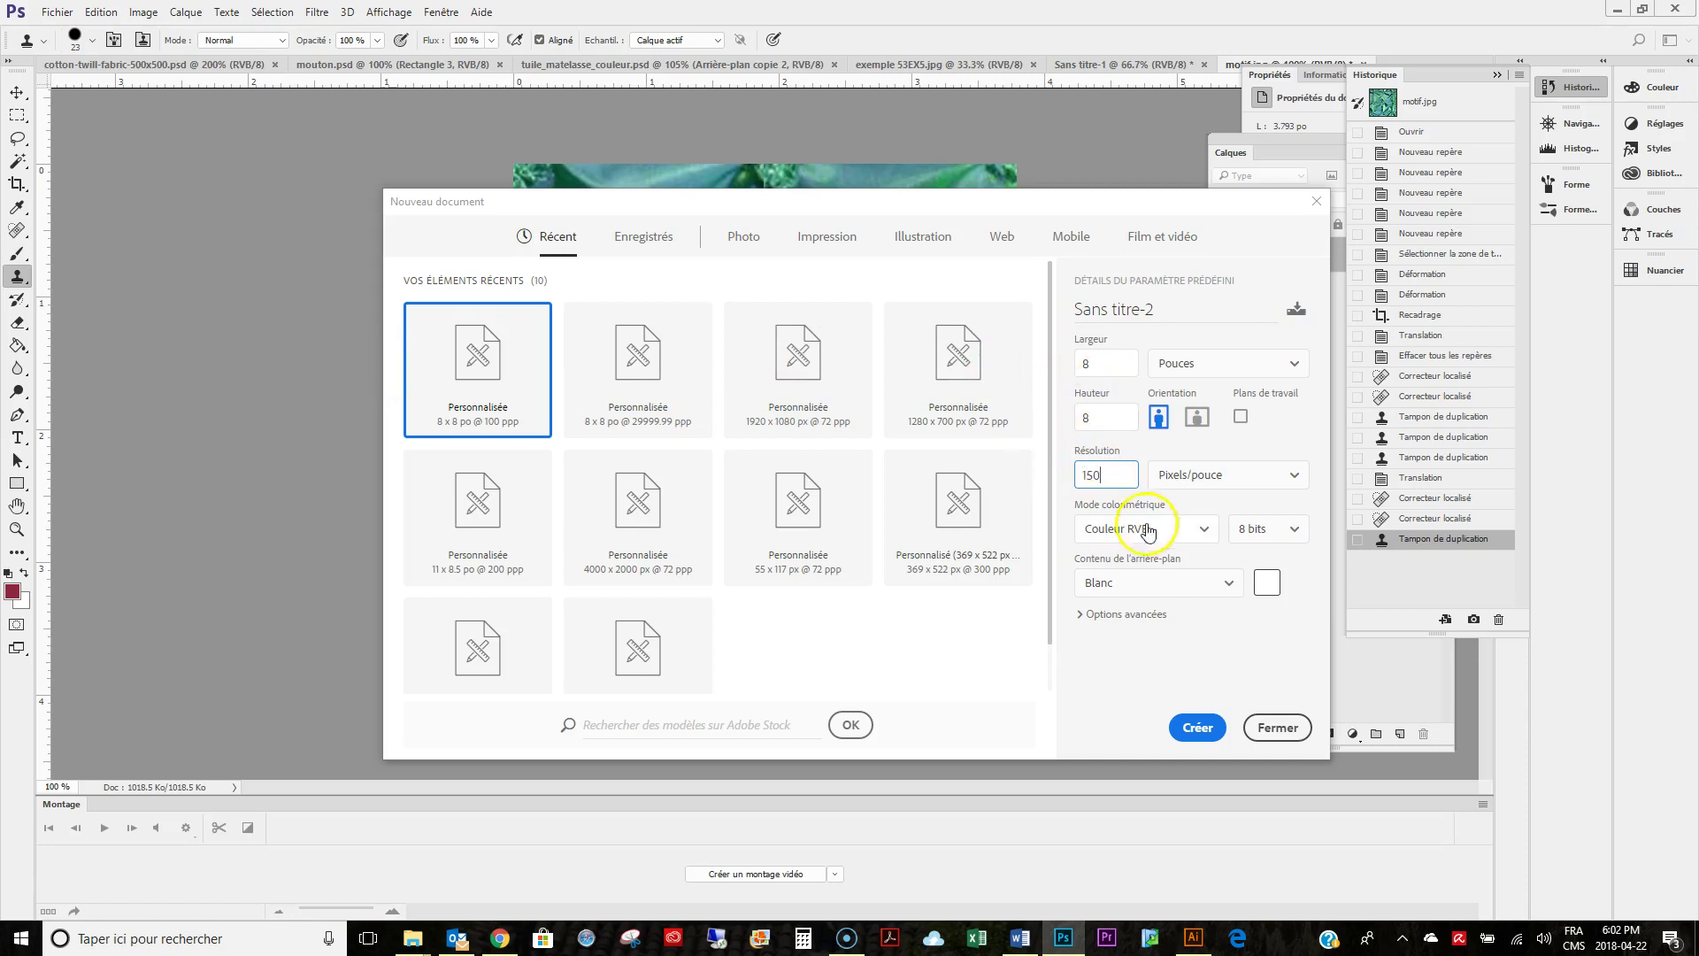
left_click(1199, 727)
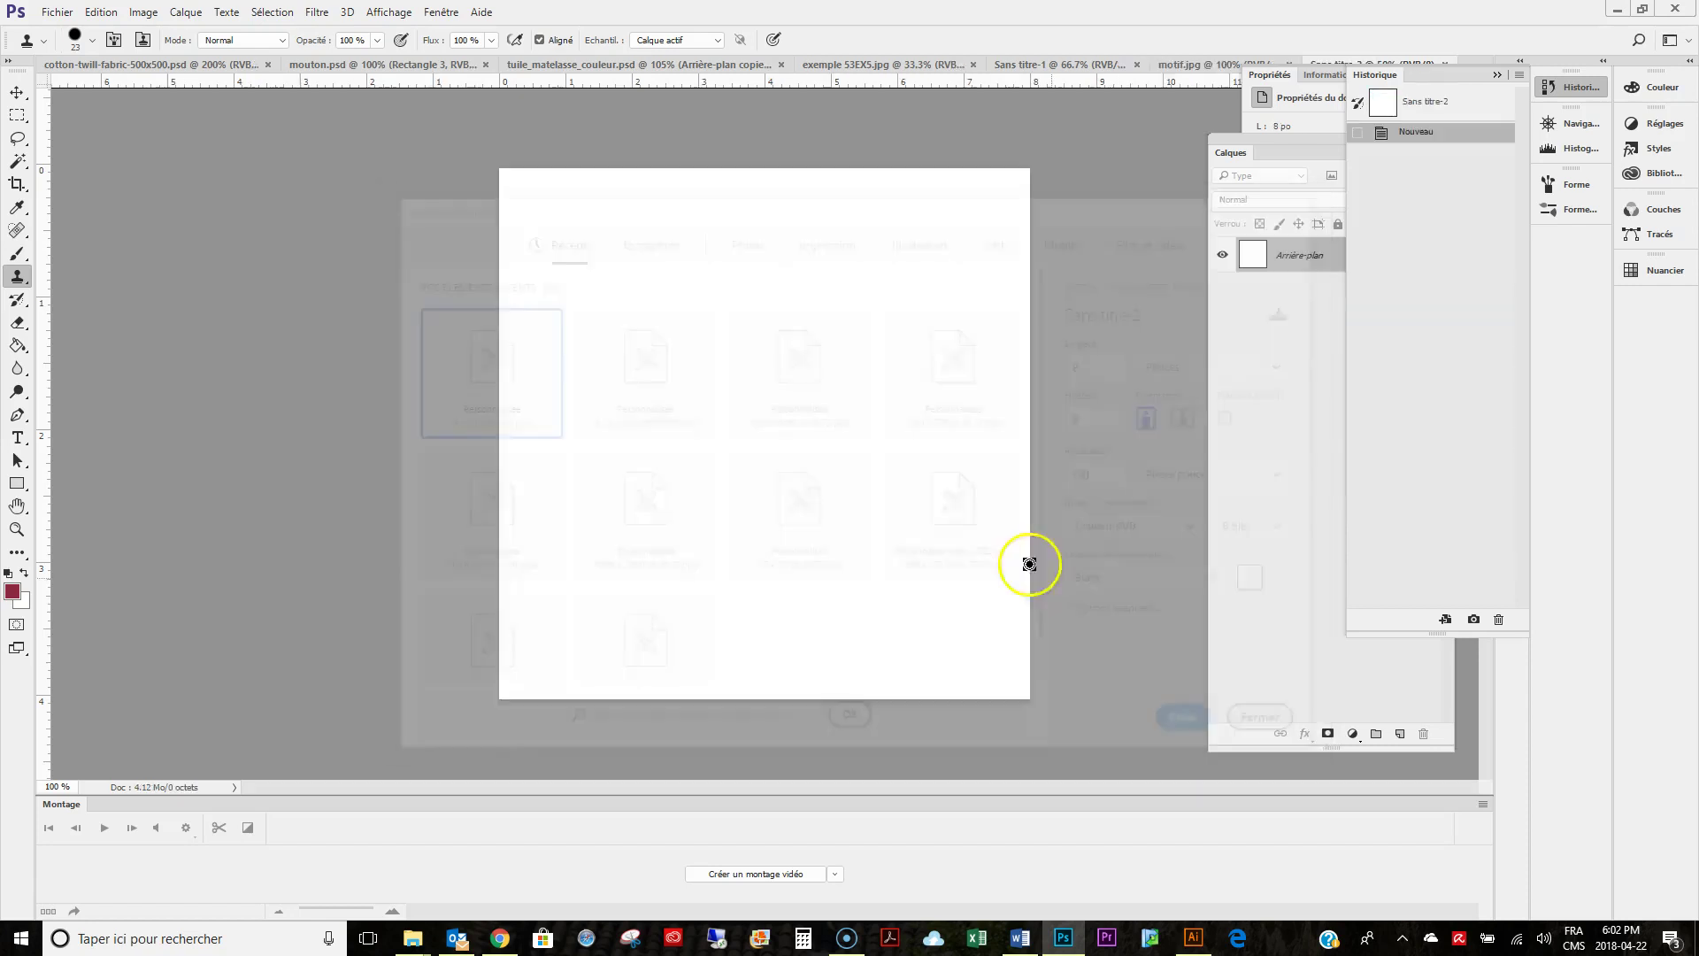
Fill the 8×8-inch canvas with the custom motif.jpg satin pattern using Fill > Pattern.
left_click(100, 11)
left_click(163, 277)
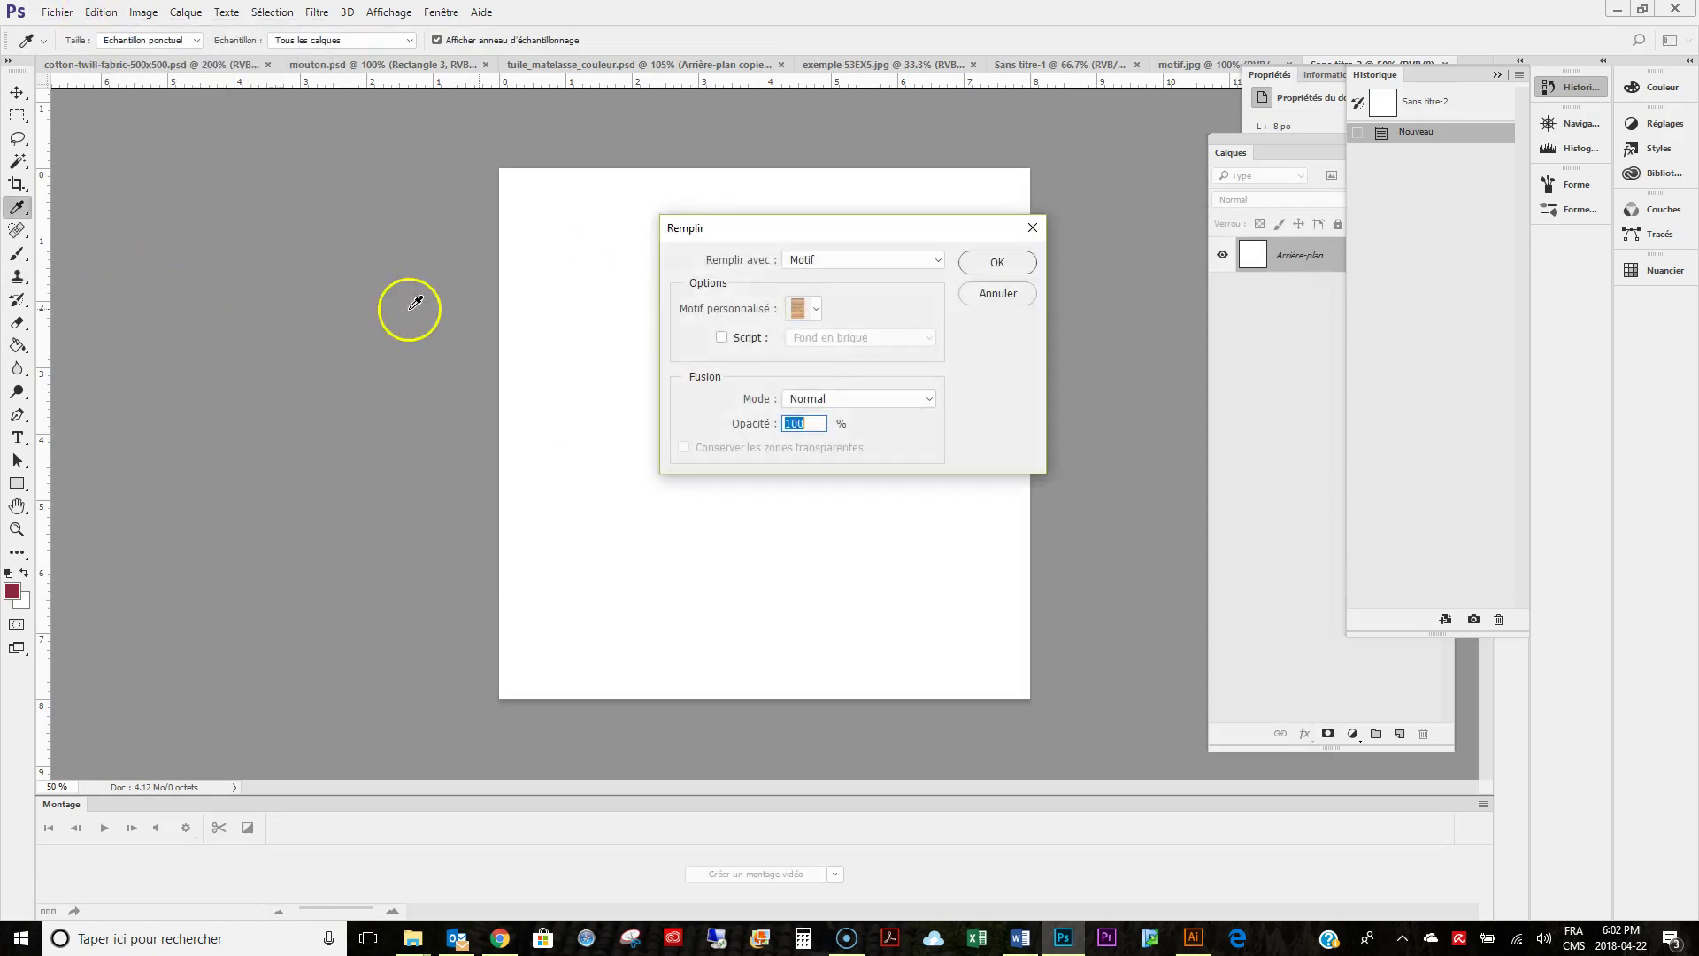
left_click(816, 307)
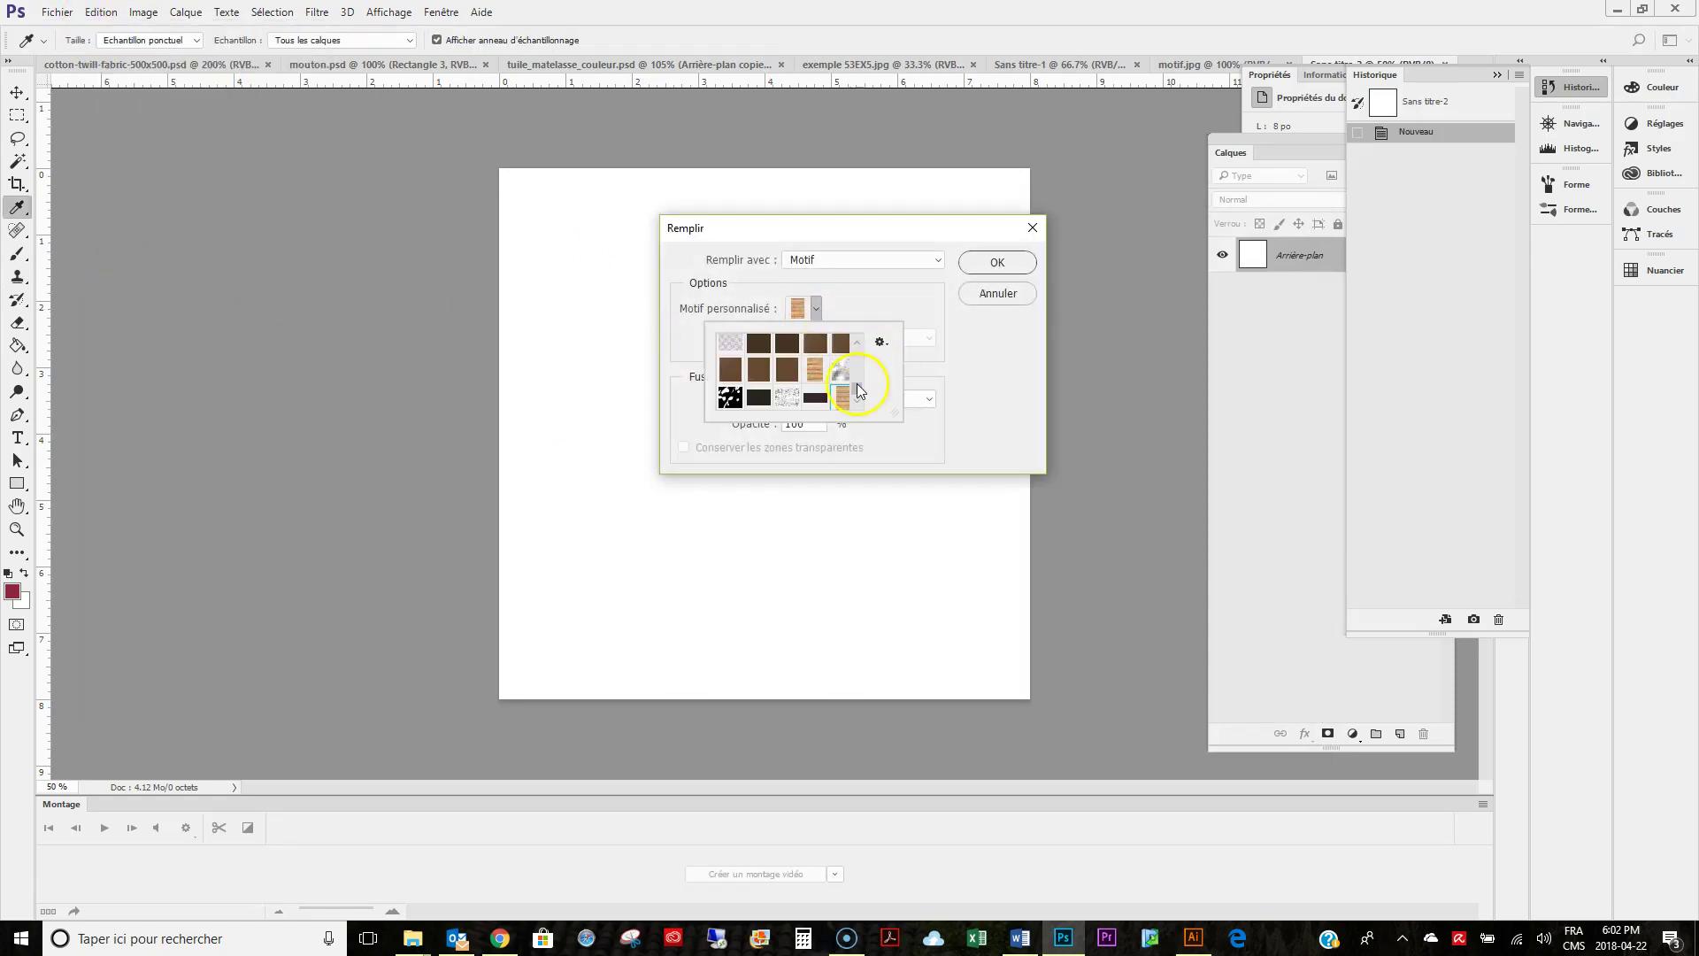
key("Left")
key("Left")
scroll(856, 403, "down", 1)
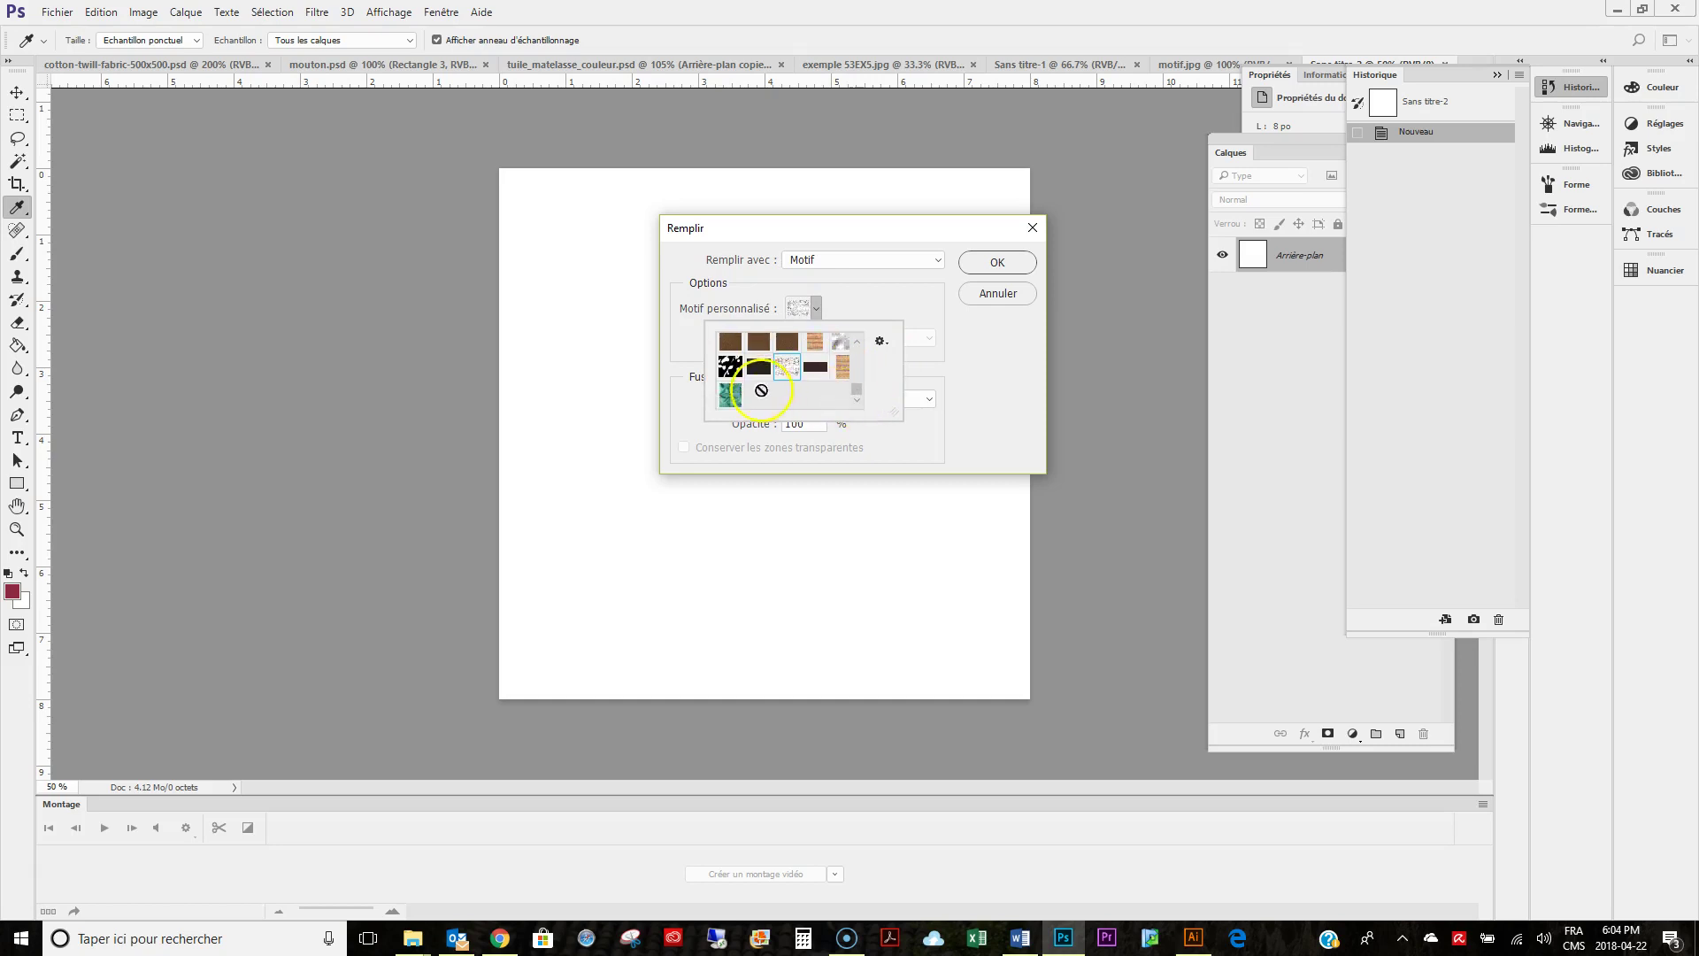
left_click(991, 269)
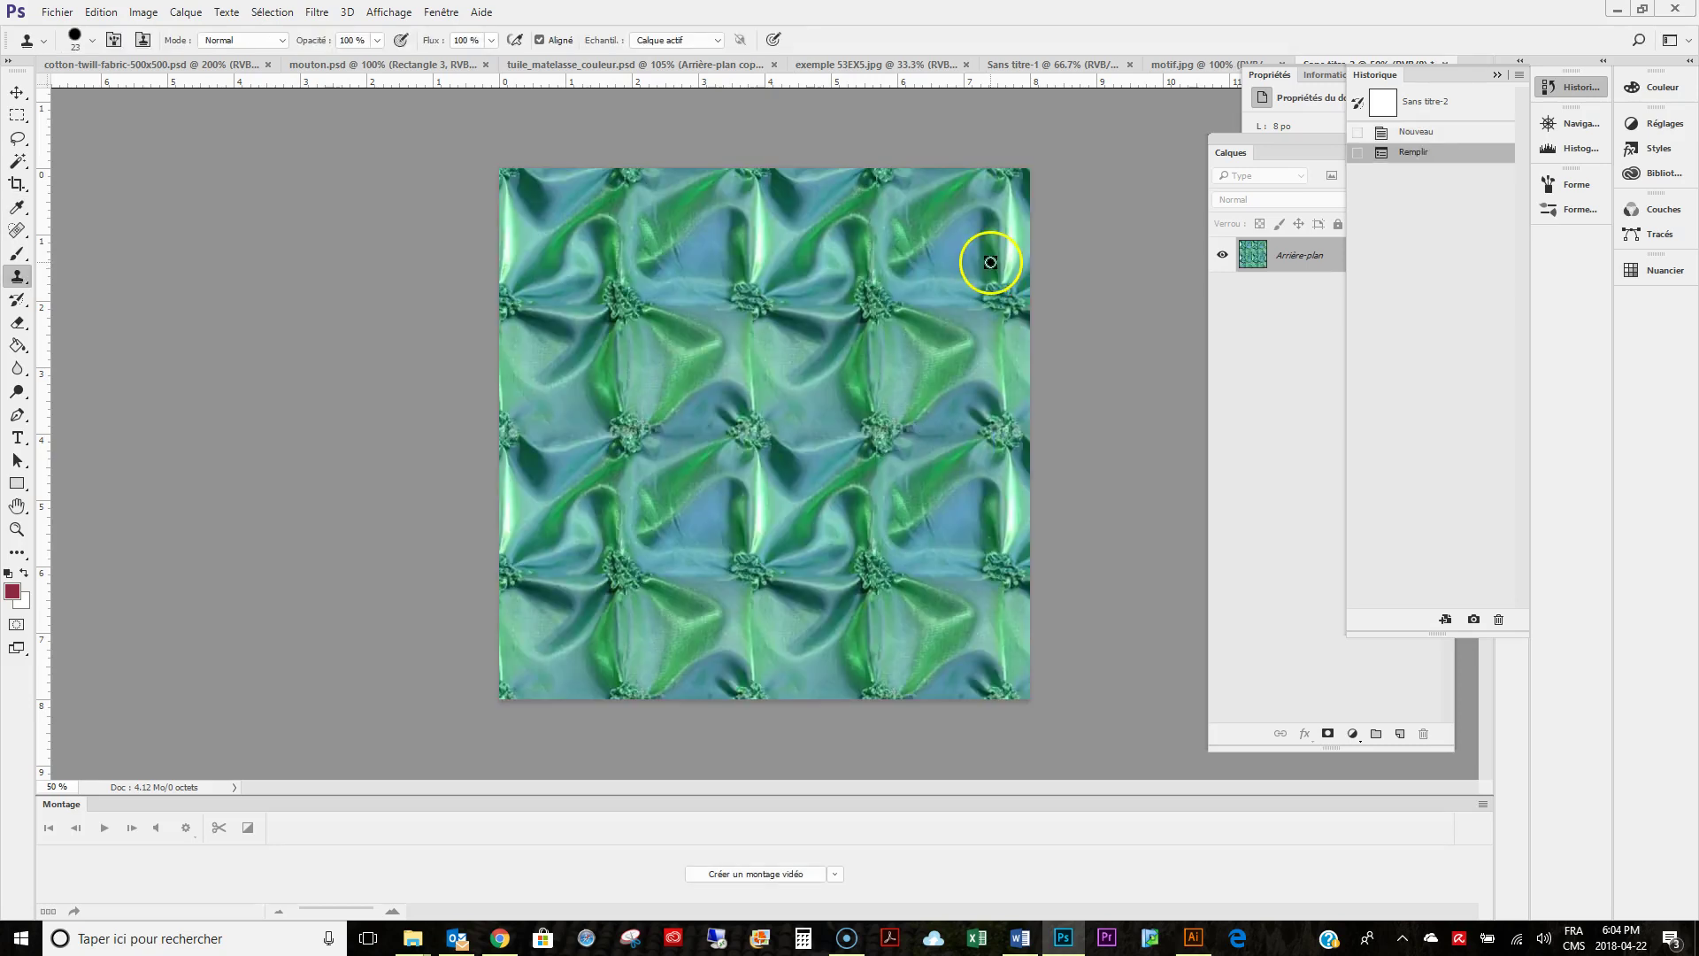